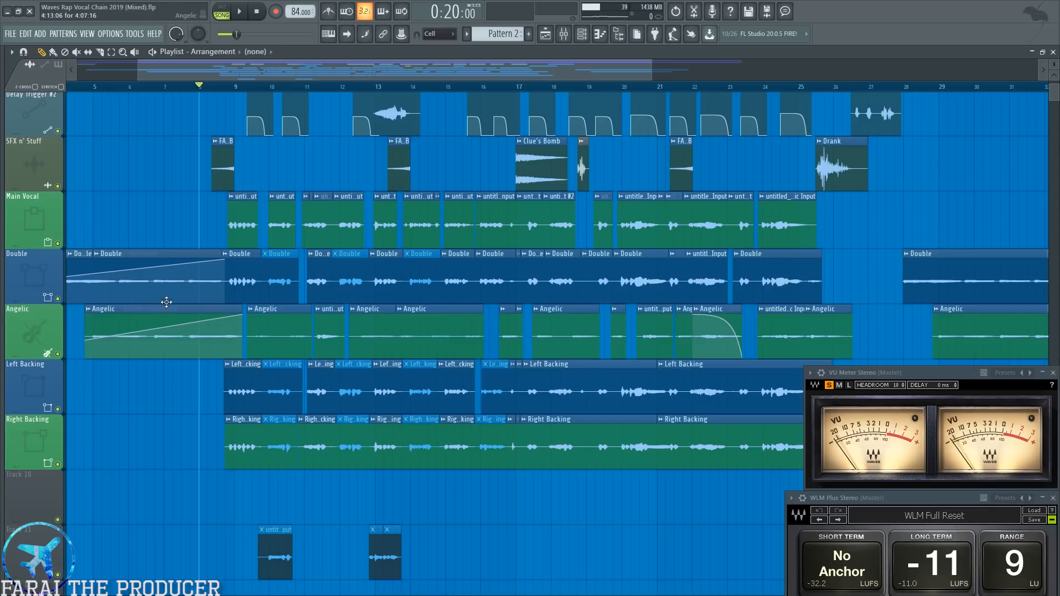
Review the vocal track layout, highlighting the Double and Angelic clips among the Main Vocal and backing tracks.
left_click_drag(261, 258, 742, 437)
left_click(520, 482, "ctrl")
left_click(45, 221)
left_click(37, 266)
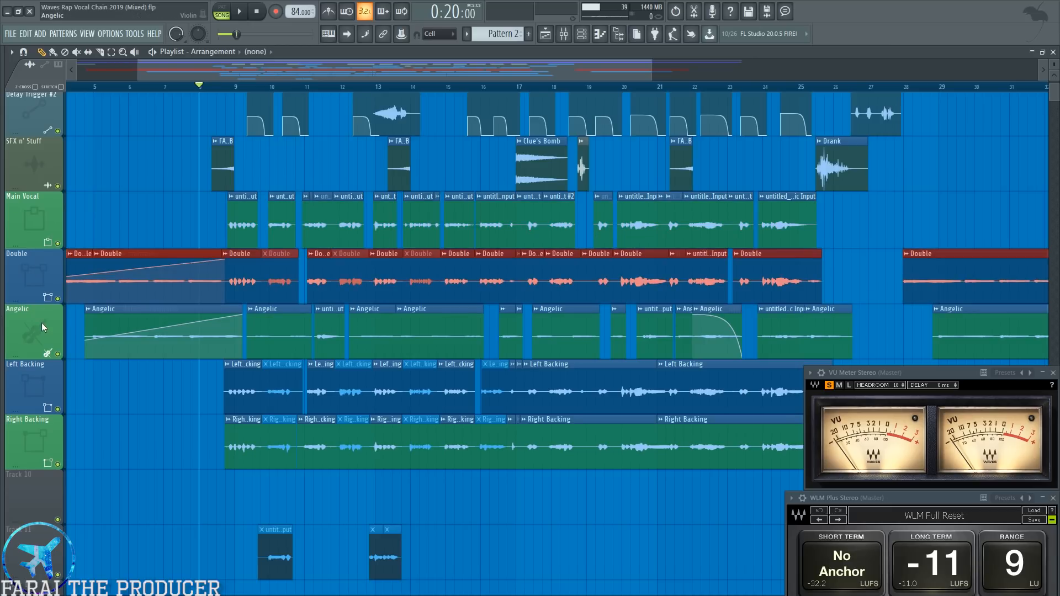
left_click(43, 326)
left_click_drag(26, 391, 24, 455)
right_click(99, 487)
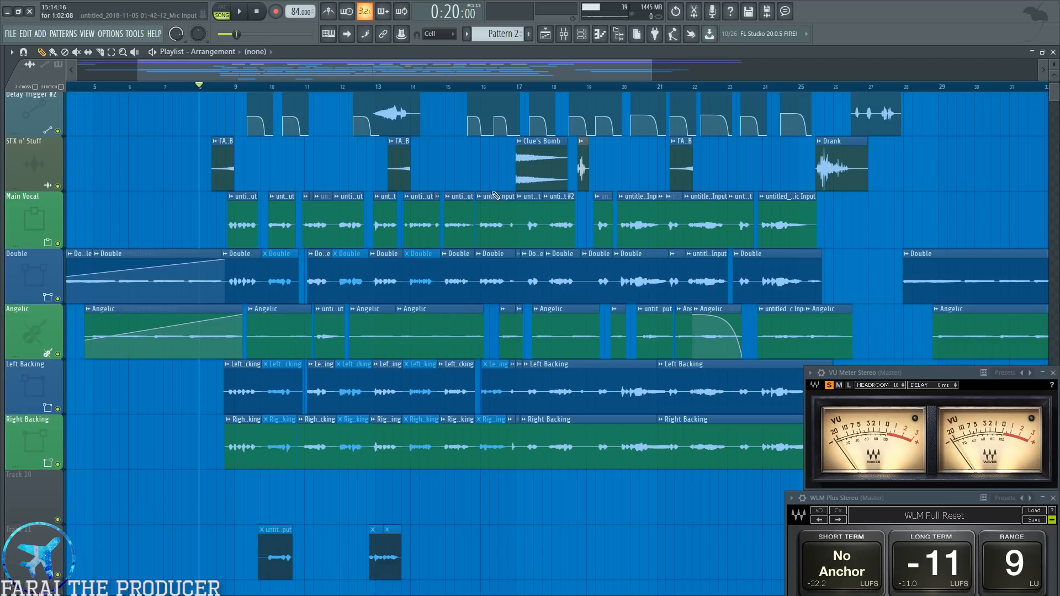
Start playback of the arrangement and move the VU Meter window beside the WLM Plus meter.
scroll(518, 81, "down", 3)
key("space")
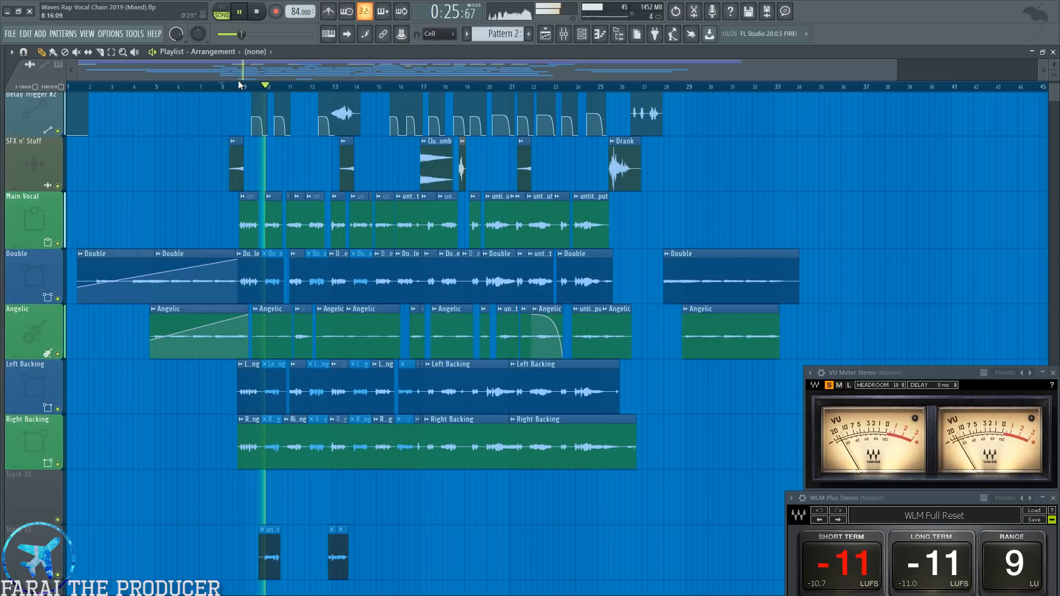
scroll(237, 81, "up", 3)
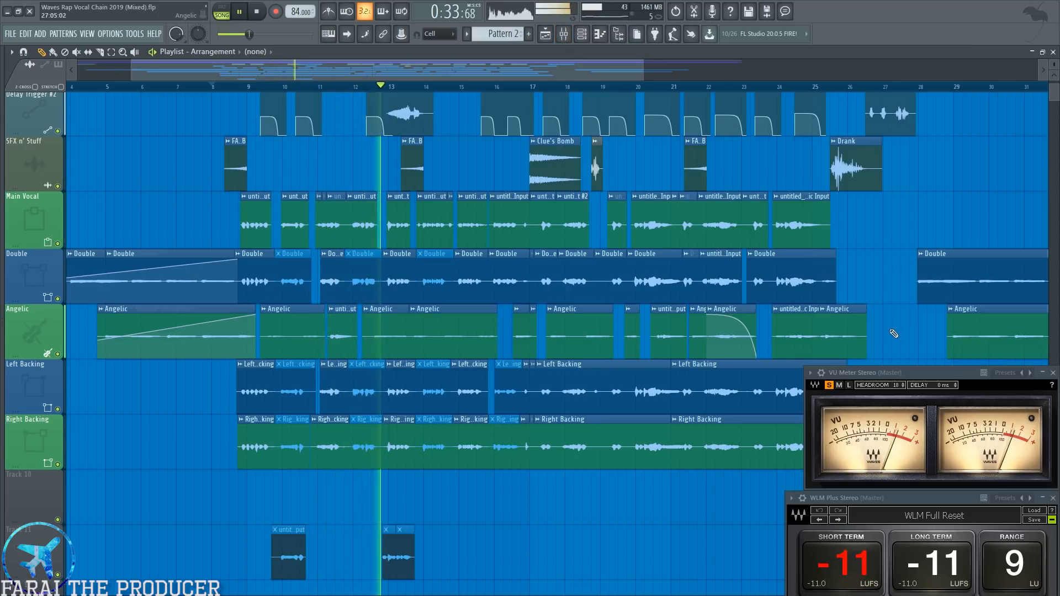
left_click_drag(895, 376, 622, 501)
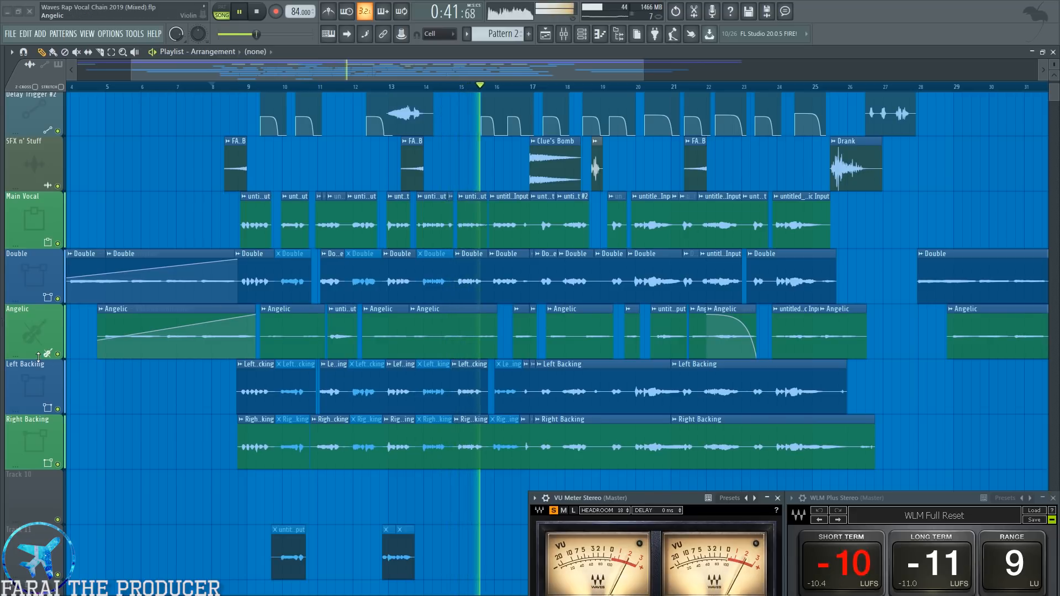
Listen through the full mixed vocal arrangement while looking over the Angelic and Left Backing tracks, and stop playback.
mouse_move(38, 357)
left_mouse_down()
mouse_move(39, 415)
mouse_move(38, 374)
left_mouse_up()
right_click(29, 342)
mouse_move(99, 385)
left_click(138, 401)
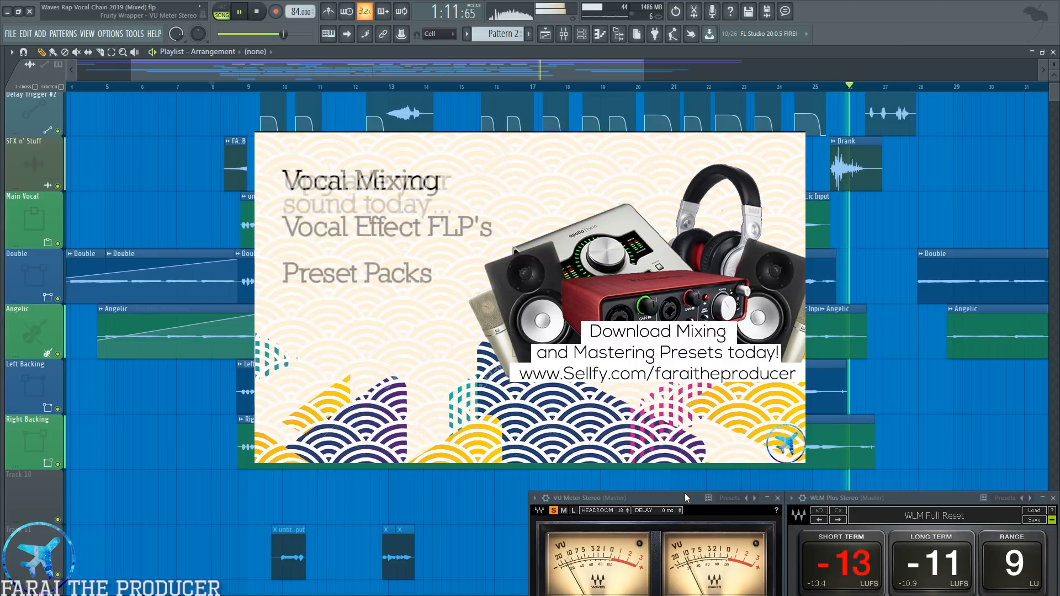
left_click_drag(605, 77, 663, 78)
key("space")
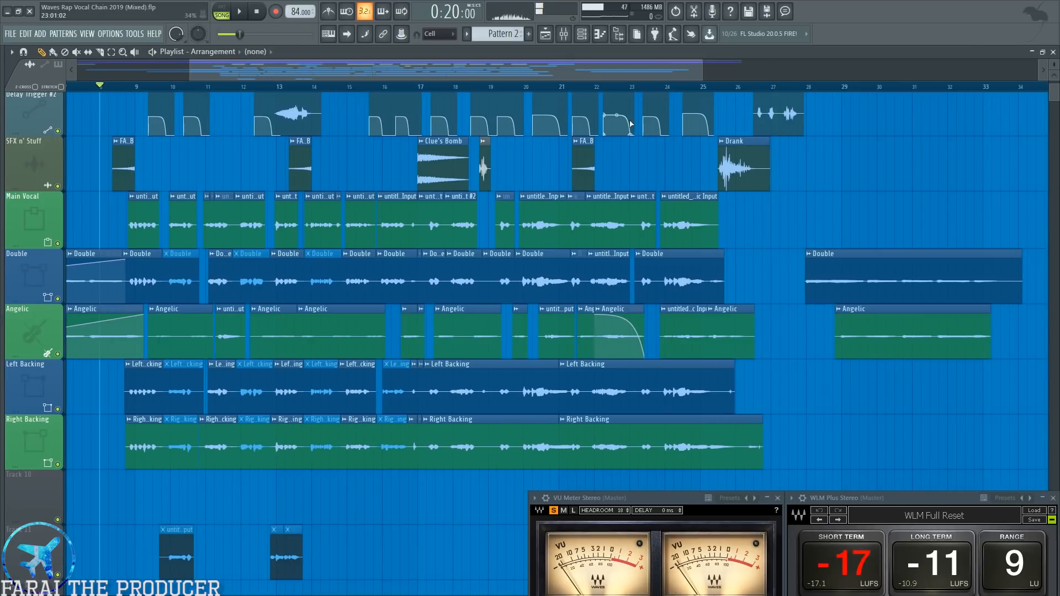
Inspect the Double, Angelic Sing and Left Backing channels in the mixer, and return to the playlist.
scroll(620, 88, "down", 5)
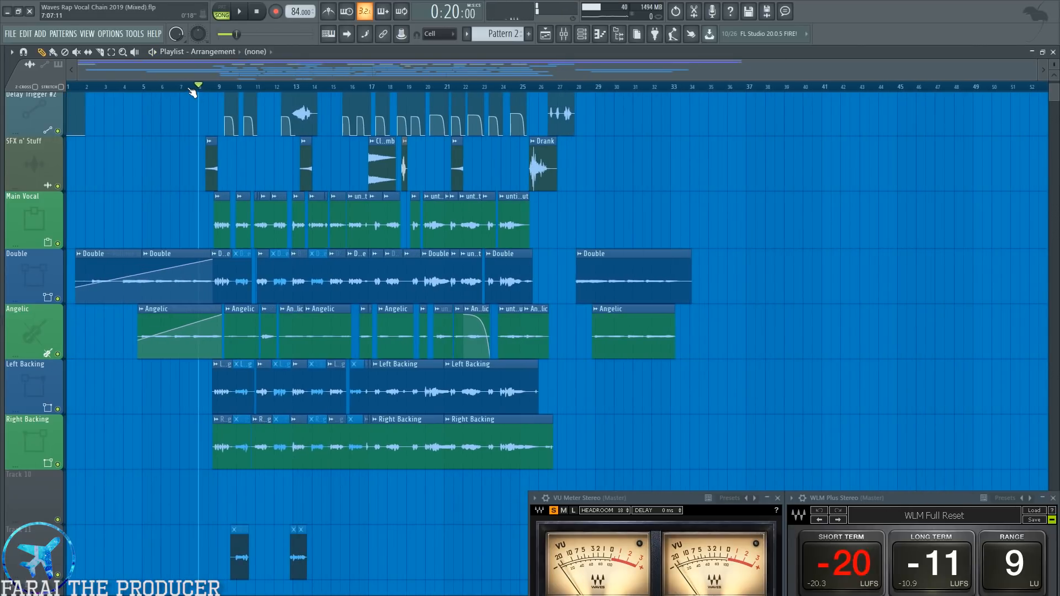
scroll(193, 88, "up", 5)
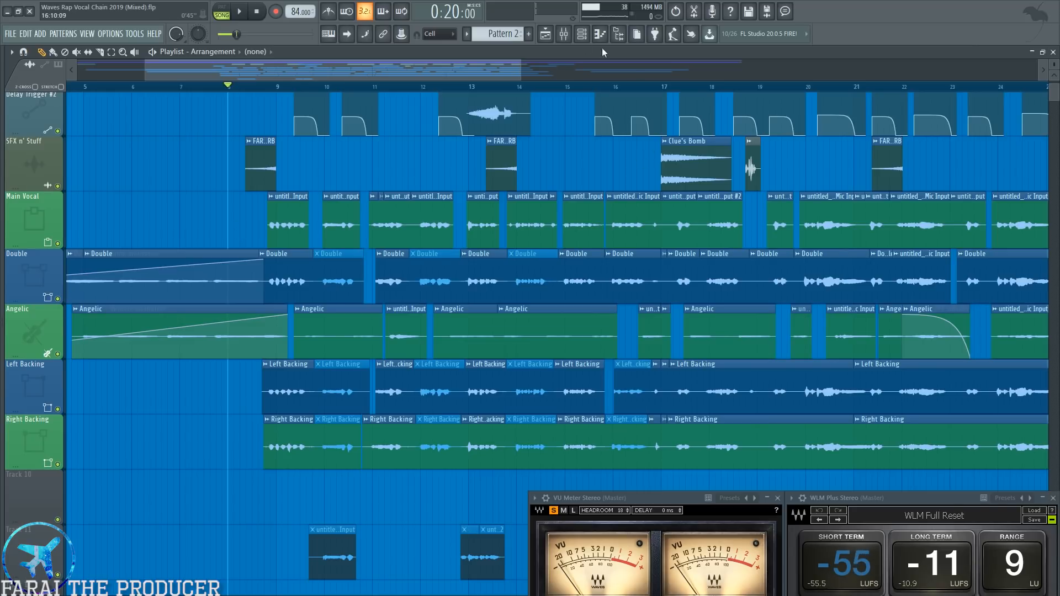
key("F9")
left_click(326, 217)
left_click(366, 220)
left_click(393, 224)
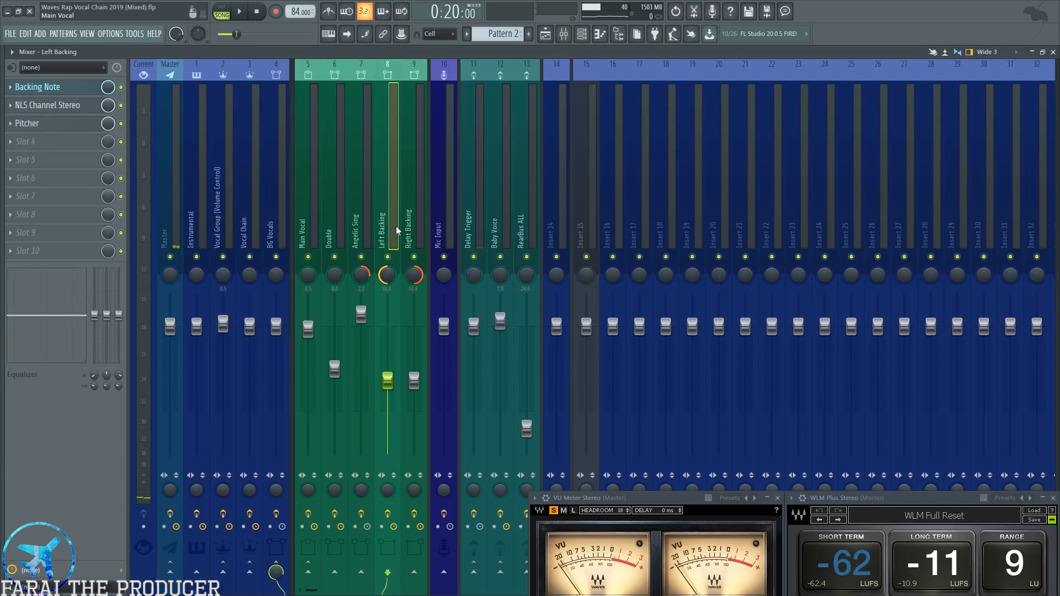
left_click(550, 35)
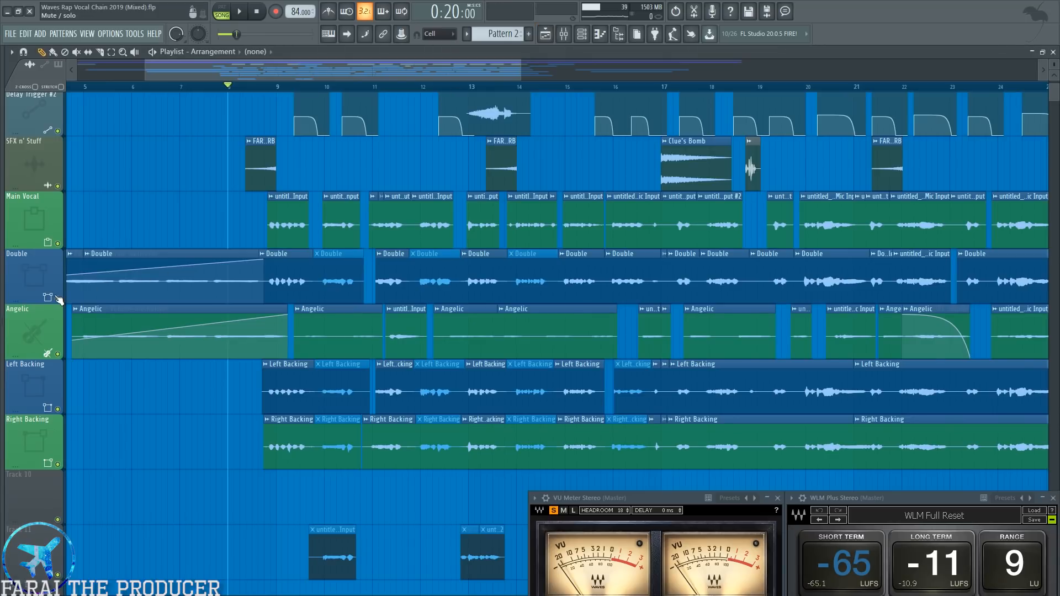
Mute the Double, Angelic, Left Backing and Right Backing tracks in the playlist.
scroll(276, 89, "down", 5)
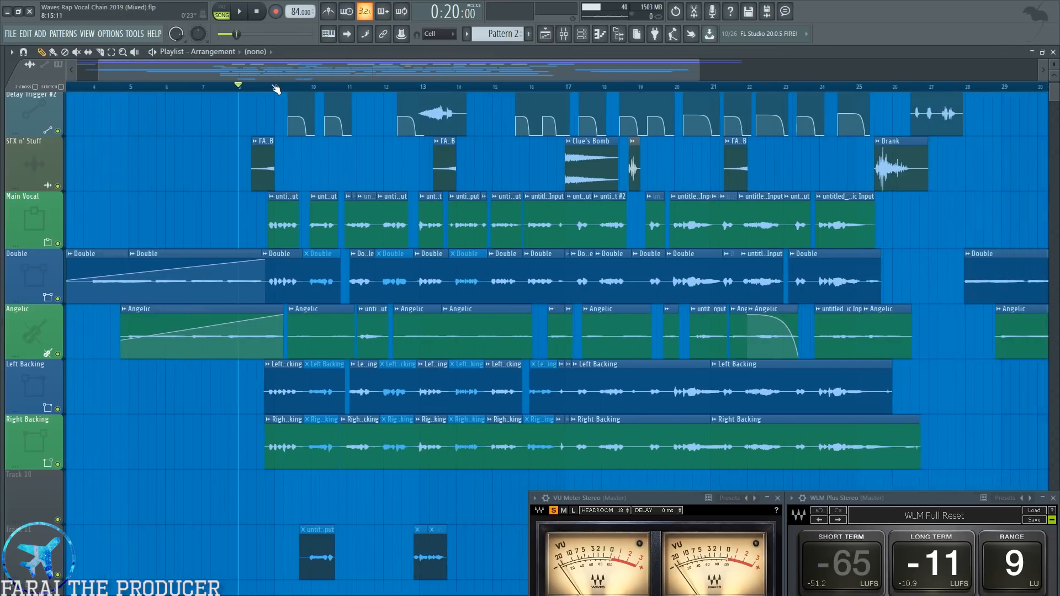
left_click(59, 299)
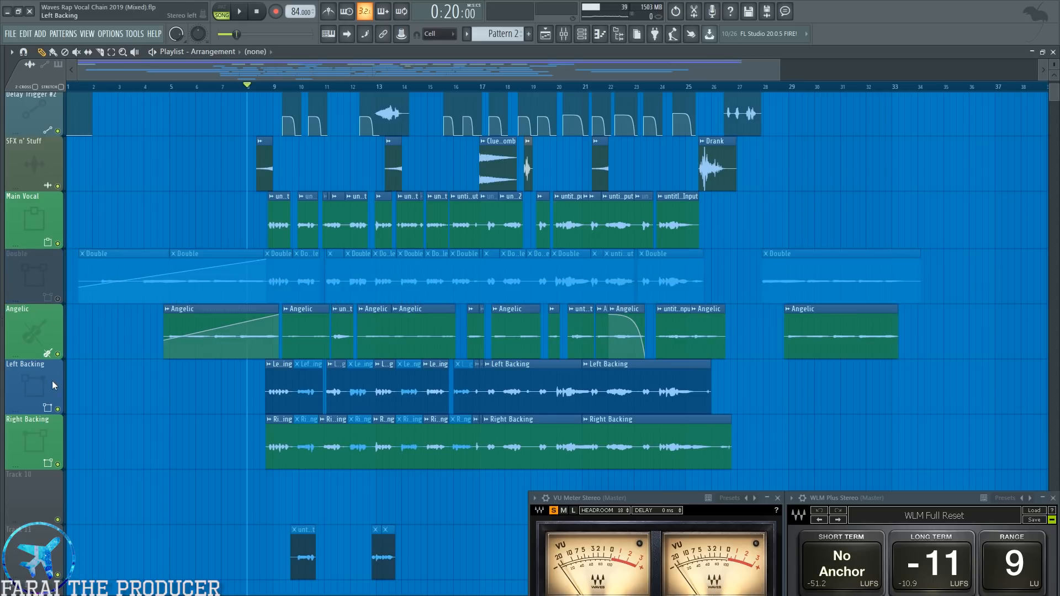
left_click(58, 355)
left_click(57, 410)
left_click(57, 464)
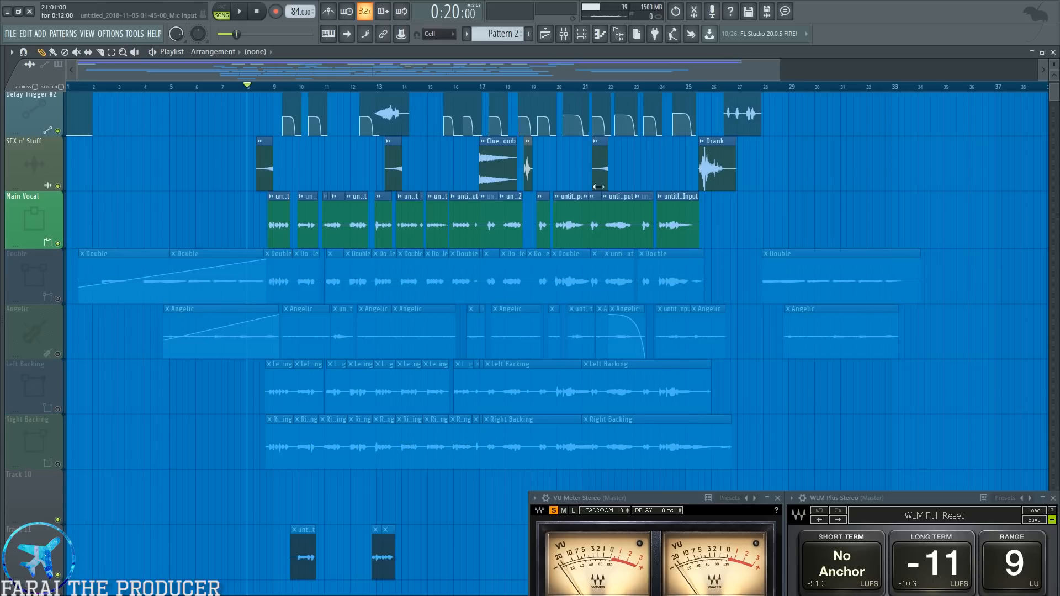
Audition the Main Vocal without the other vocal layers, checking the mixer levels during playback, and stop.
key("space")
key("space")
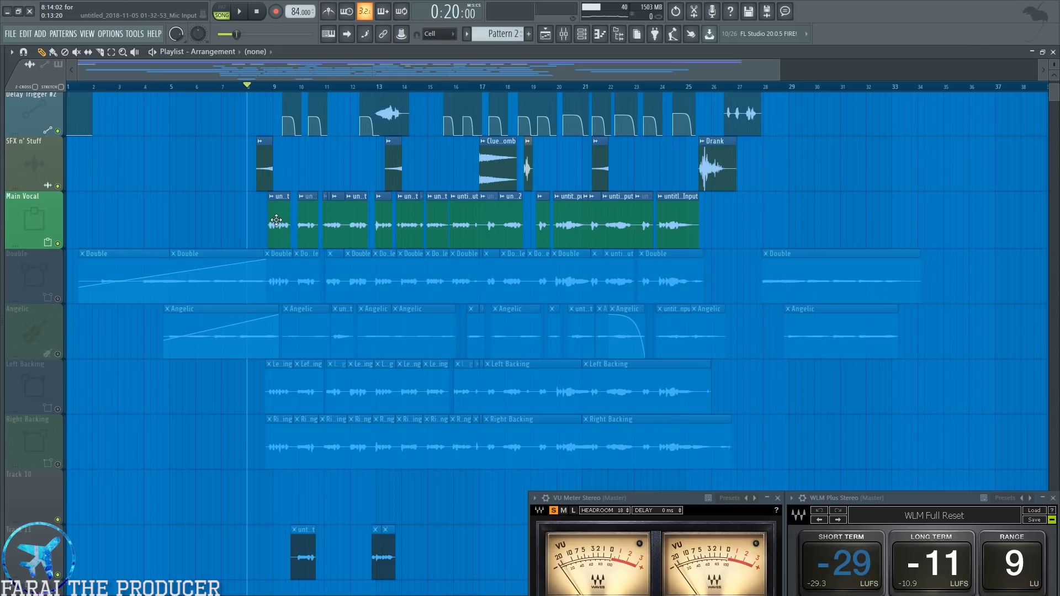
left_click(40, 342)
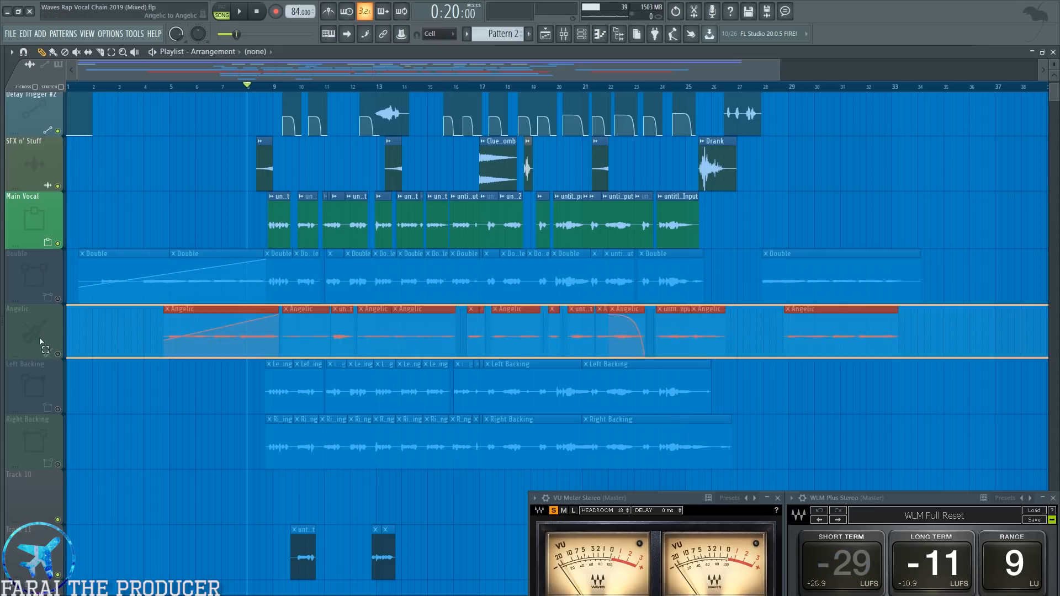
left_click(40, 282)
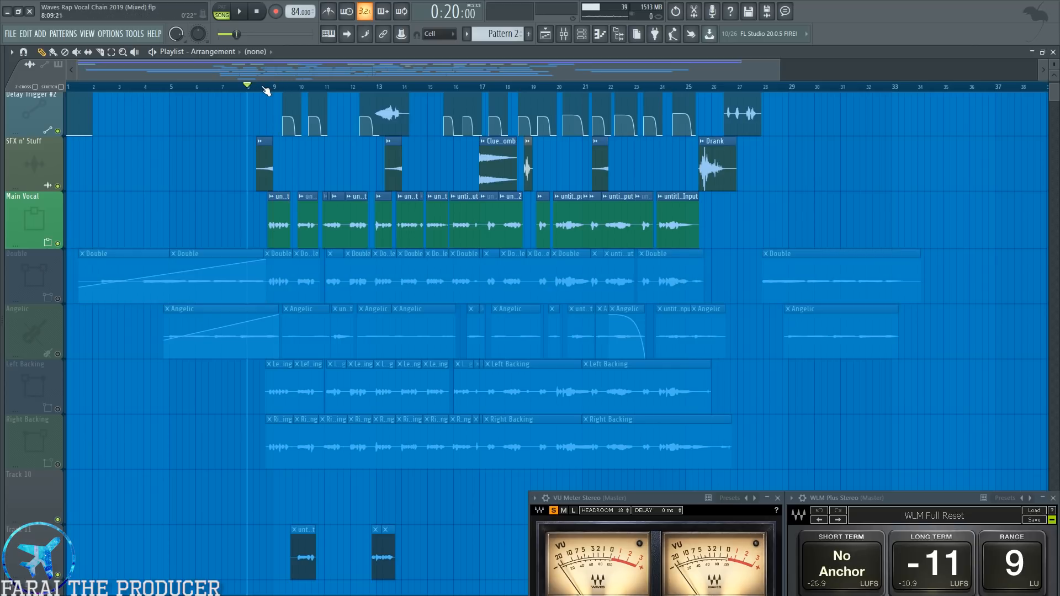
key("space")
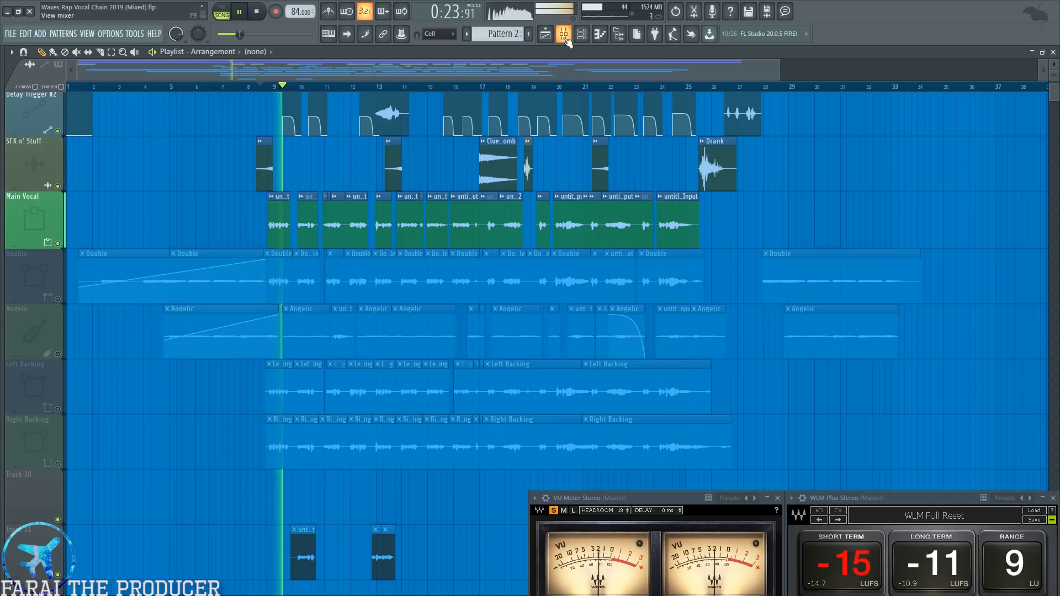
key("F9")
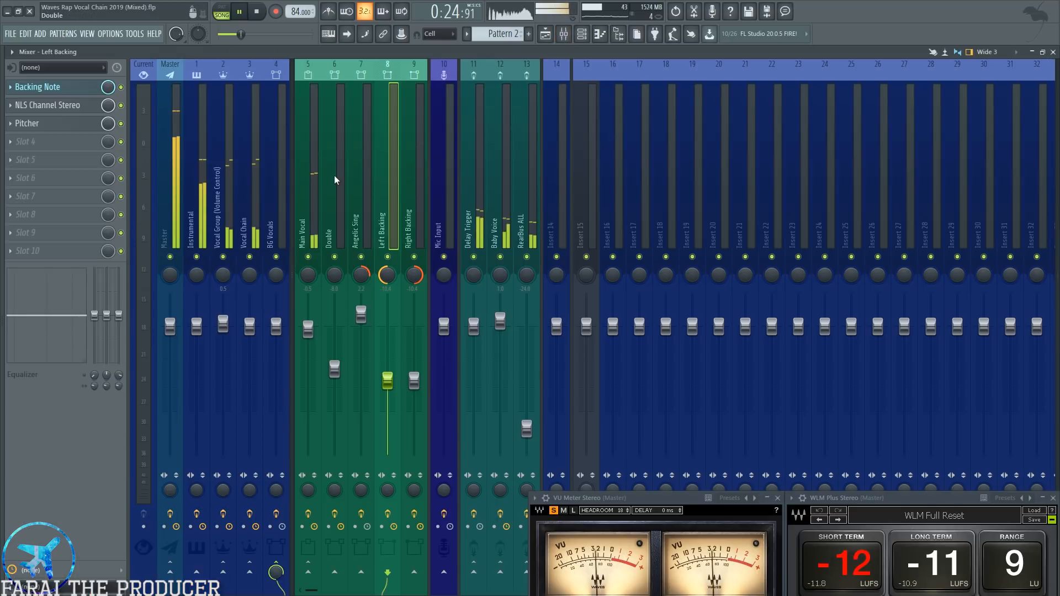
left_click(545, 34)
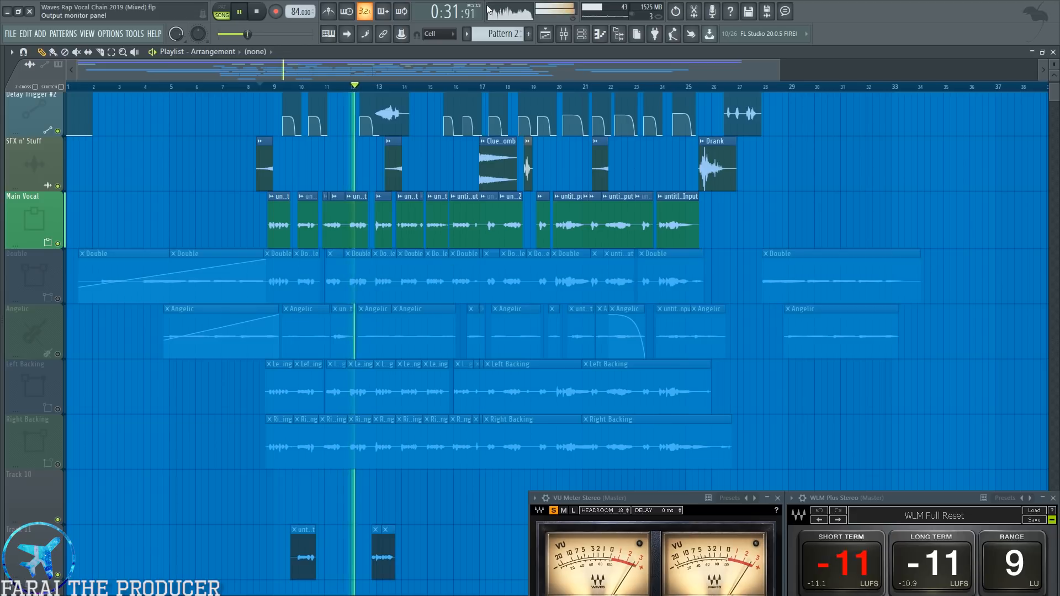
key("space")
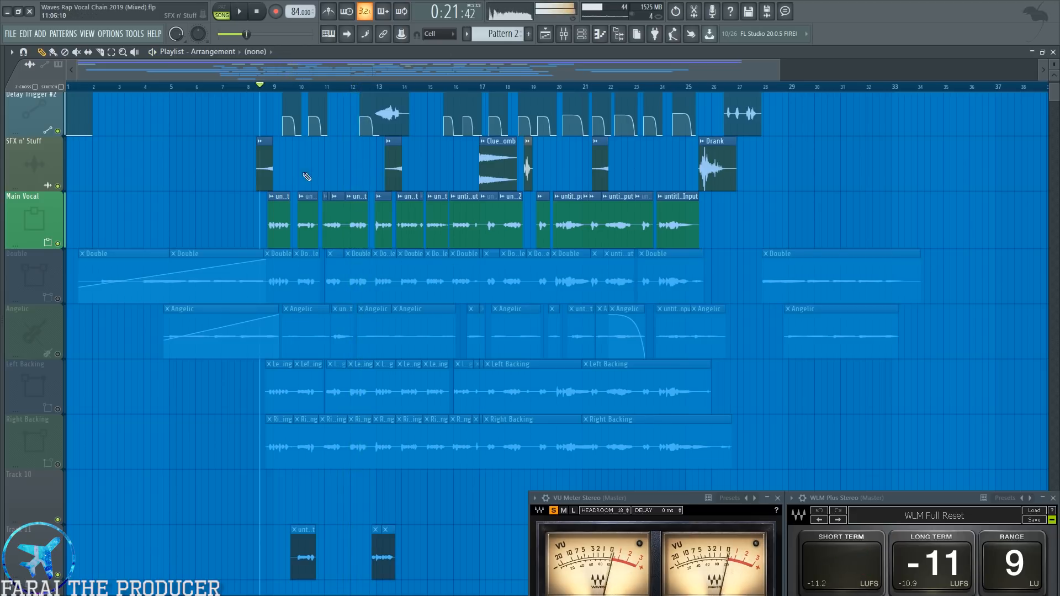
Unmute the Double, Angelic, Left Backing and Right Backing tracks and audition all the vocal layers together.
left_click(57, 299)
left_click(57, 353)
left_click(57, 409)
left_click(58, 465)
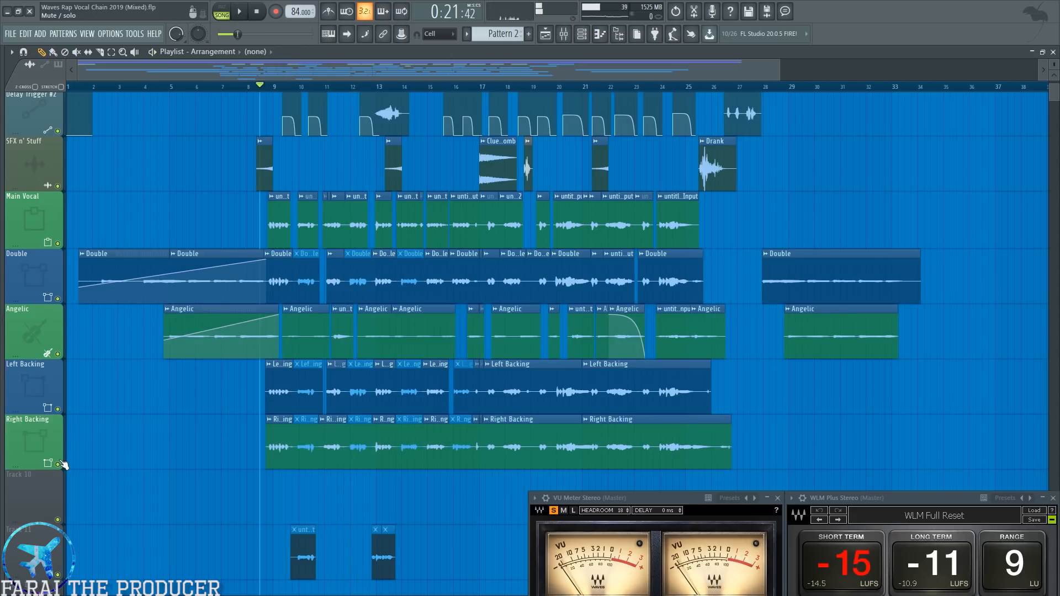
key("space")
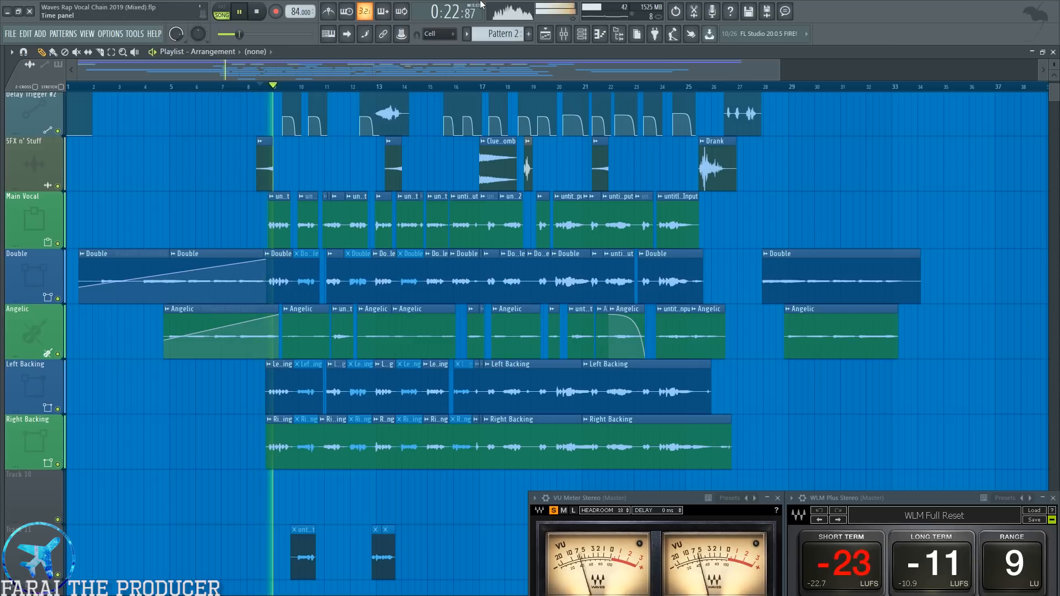
key("space")
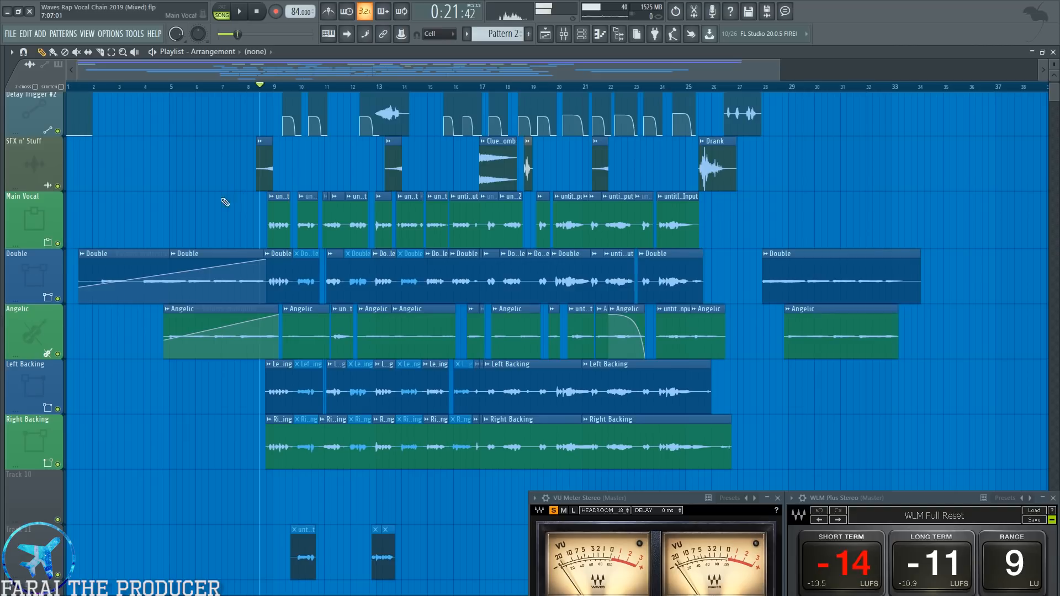
Mute the Angelic, Left Backing and Right Backing tracks, keeping the Main Vocal and Double active.
left_click(58, 354)
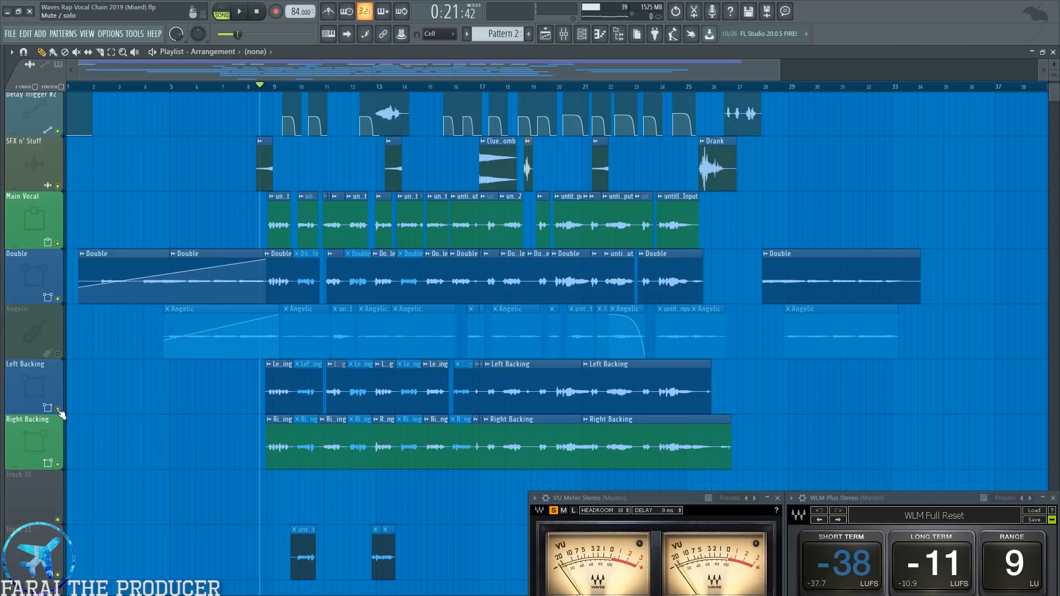
left_click(58, 409)
left_click(58, 464)
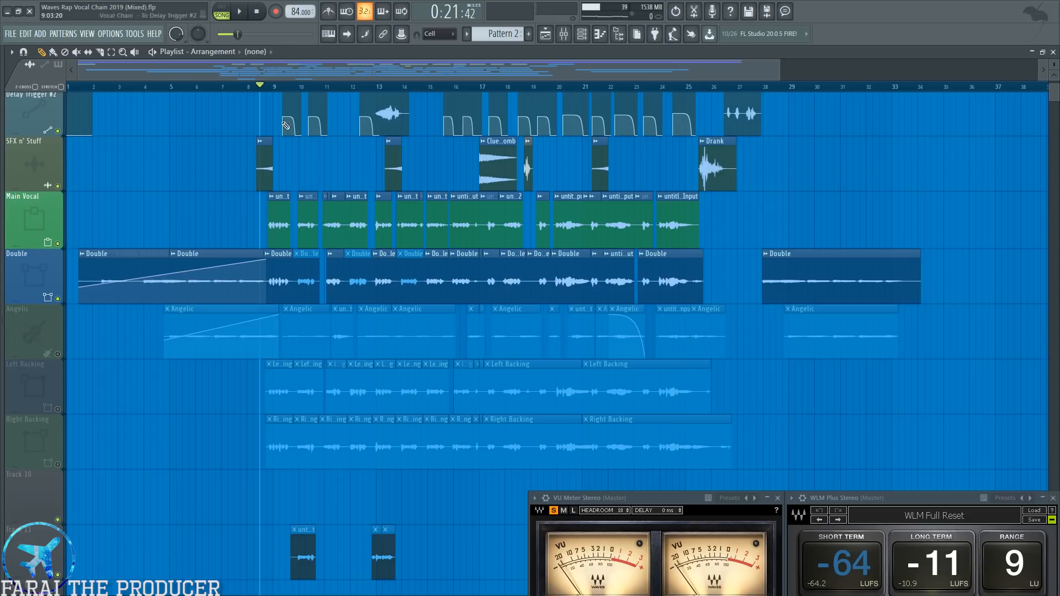
Compare the clip layout of the Main Vocal and Double tracks, highlighting all clips on each track in turn.
left_click_drag(228, 206, 702, 219)
right_click(709, 220)
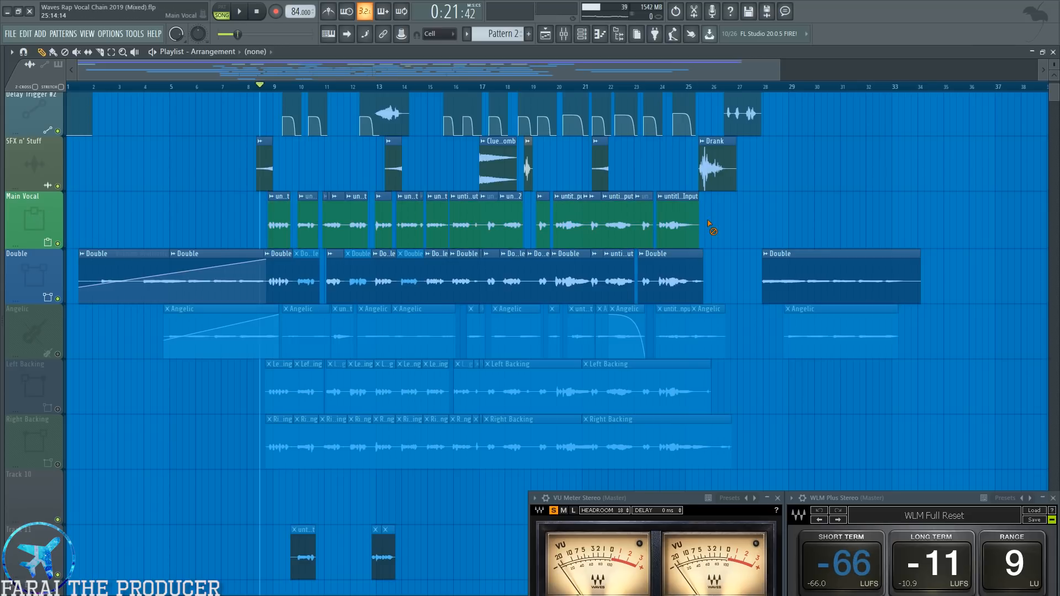
left_click(47, 223)
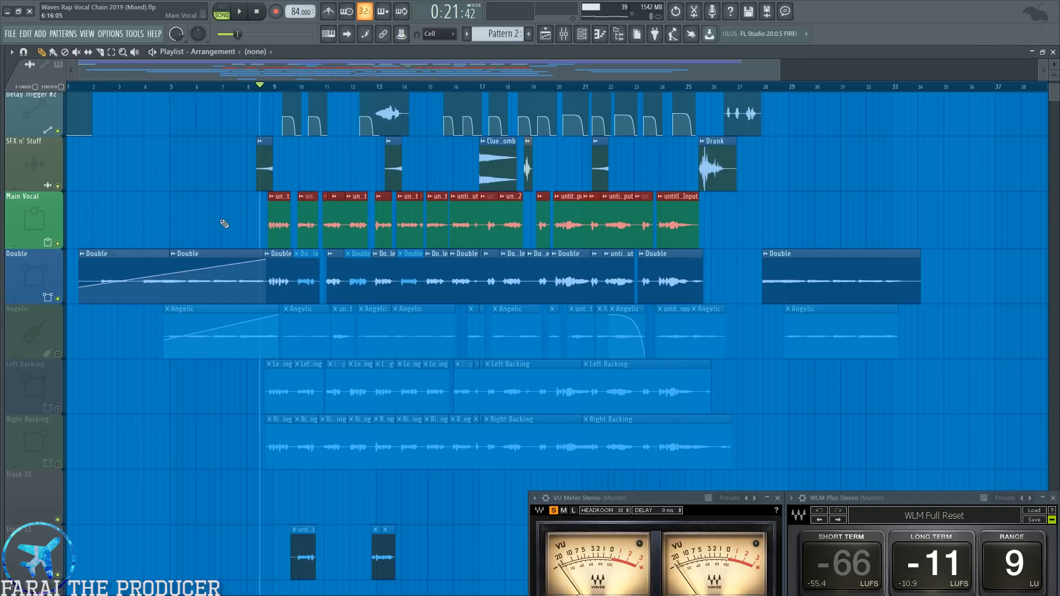
right_click(258, 220)
left_click_drag(234, 209, 712, 224)
right_click(733, 220)
left_click_drag(265, 218, 709, 217)
right_click(714, 216)
left_click(22, 277)
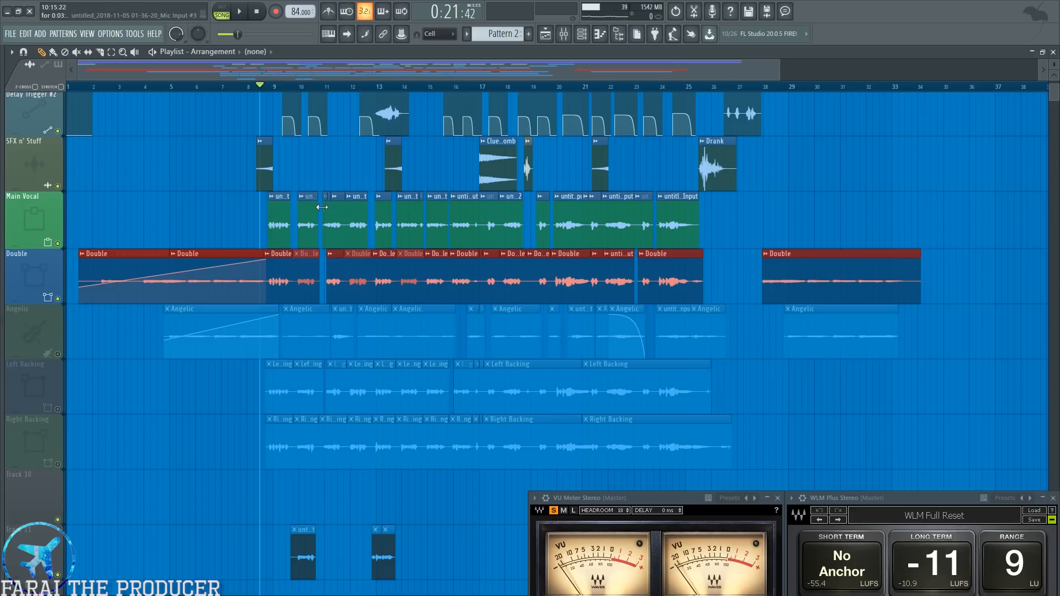
Mute the Main Vocal track and audition the Double track, viewing its mixer channel during playback.
left_click(57, 243)
key("space")
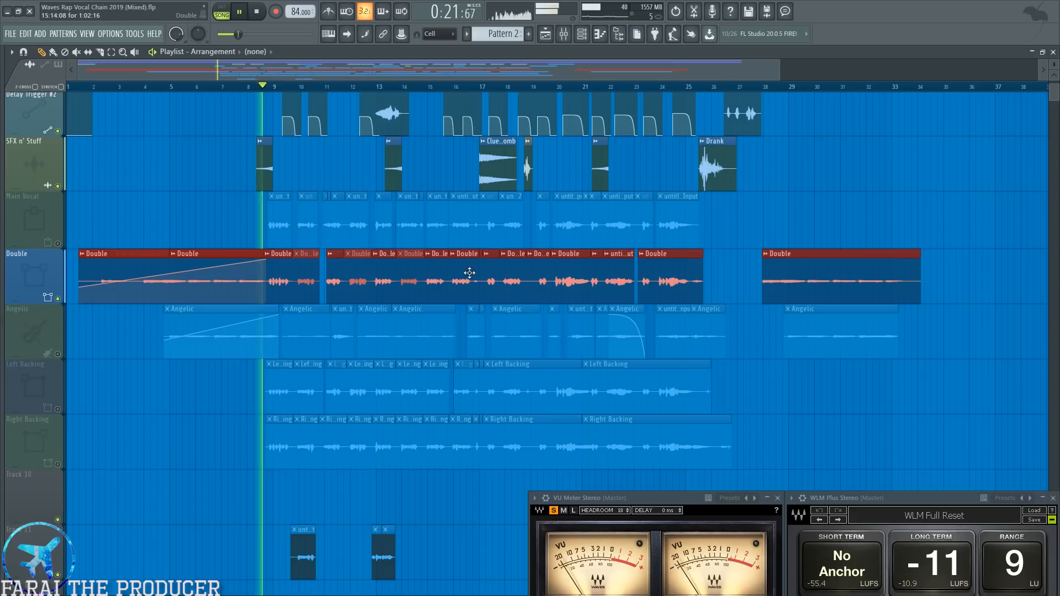
key("F9")
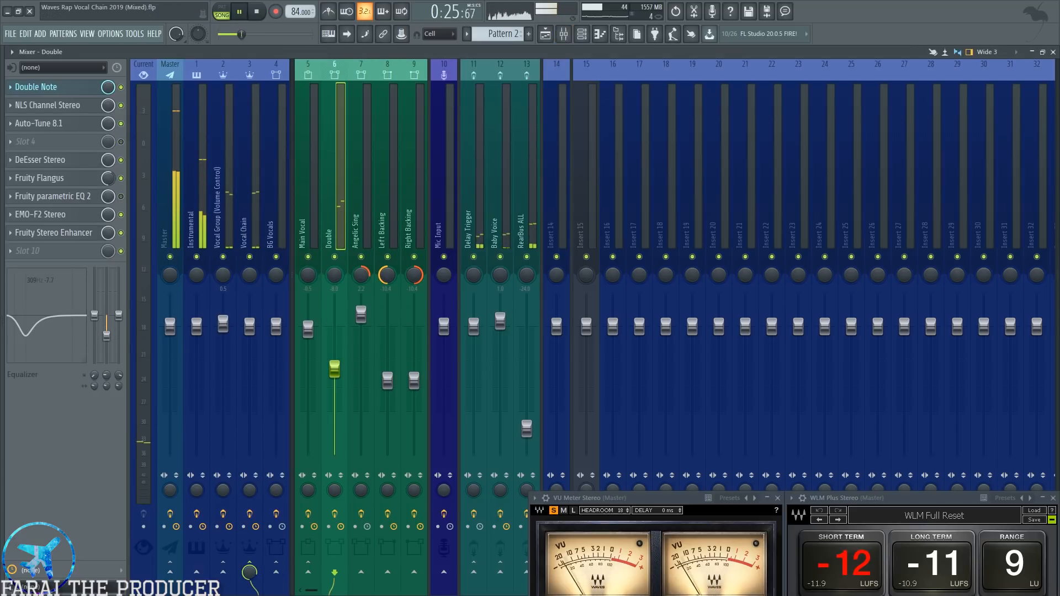
left_click(545, 34)
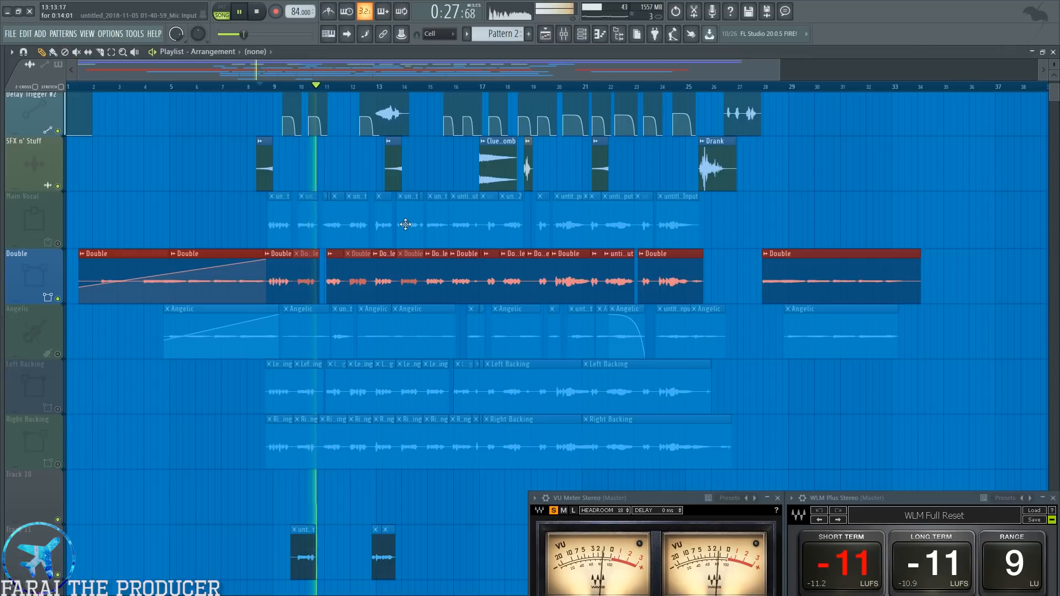
left_click(209, 230, "ctrl")
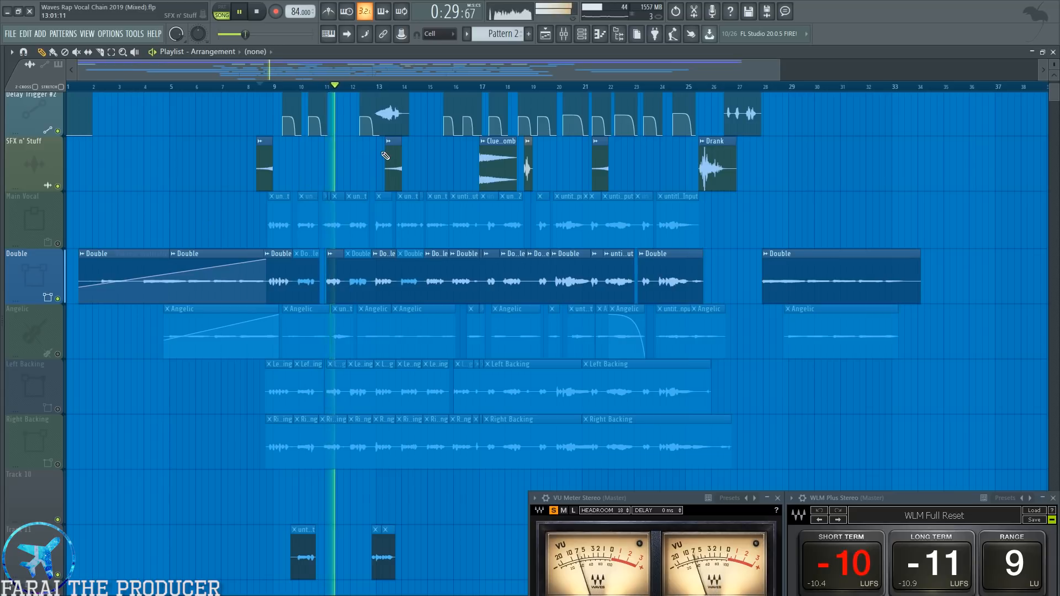
key("space")
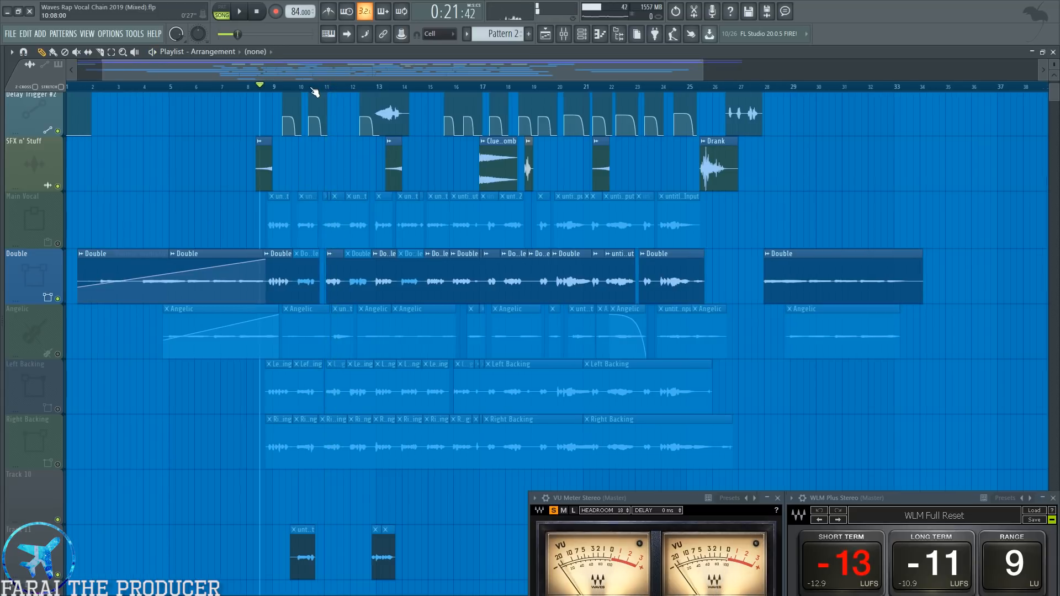
Highlight the individual Double clips between bars 11 and 15, and unmute the Main Vocal track.
scroll(314, 90, "up", 4)
left_click(331, 271, "ctrl")
left_click(430, 275, "ctrl")
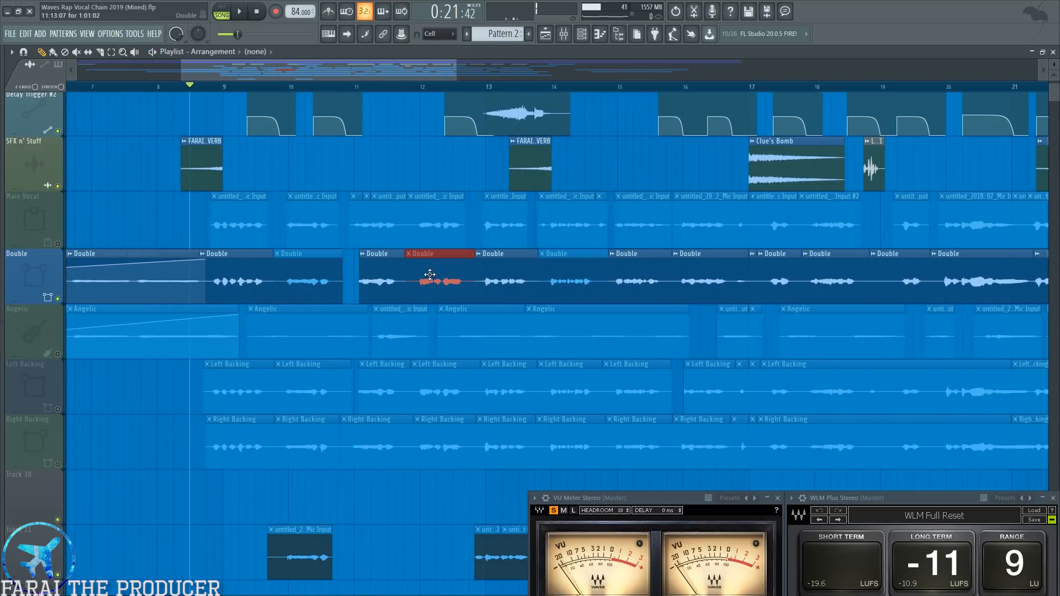
left_click(561, 271, "ctrl")
scroll(555, 91, "down", 4)
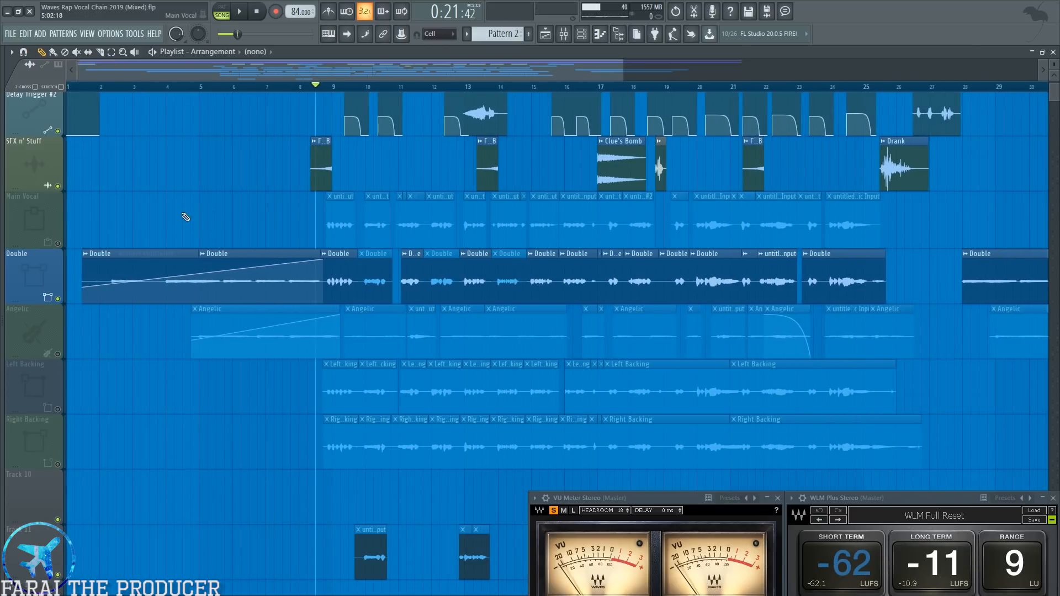
left_click(58, 243)
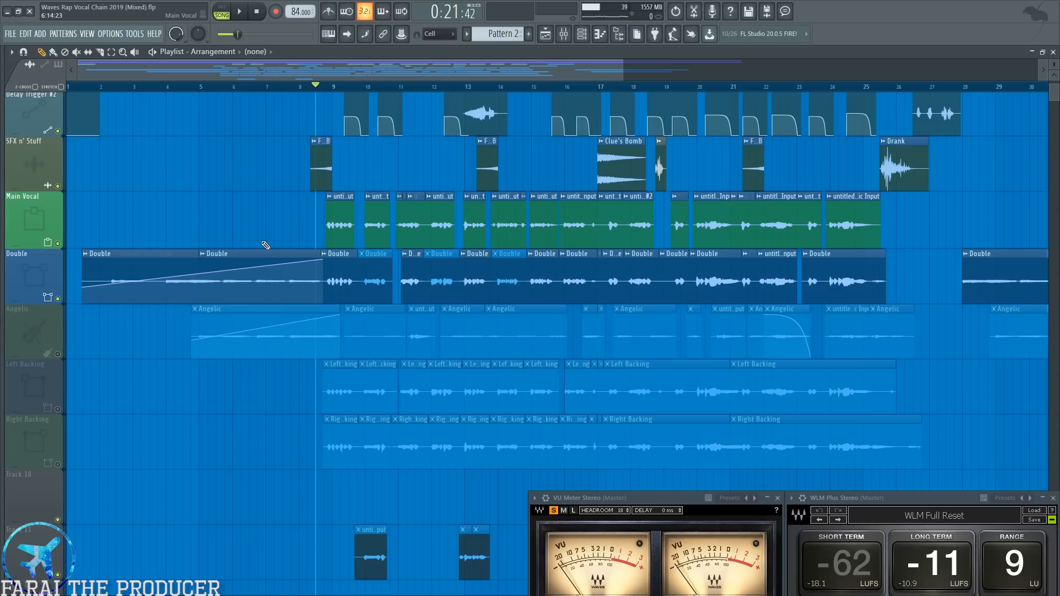
scroll(262, 243, "down", 1)
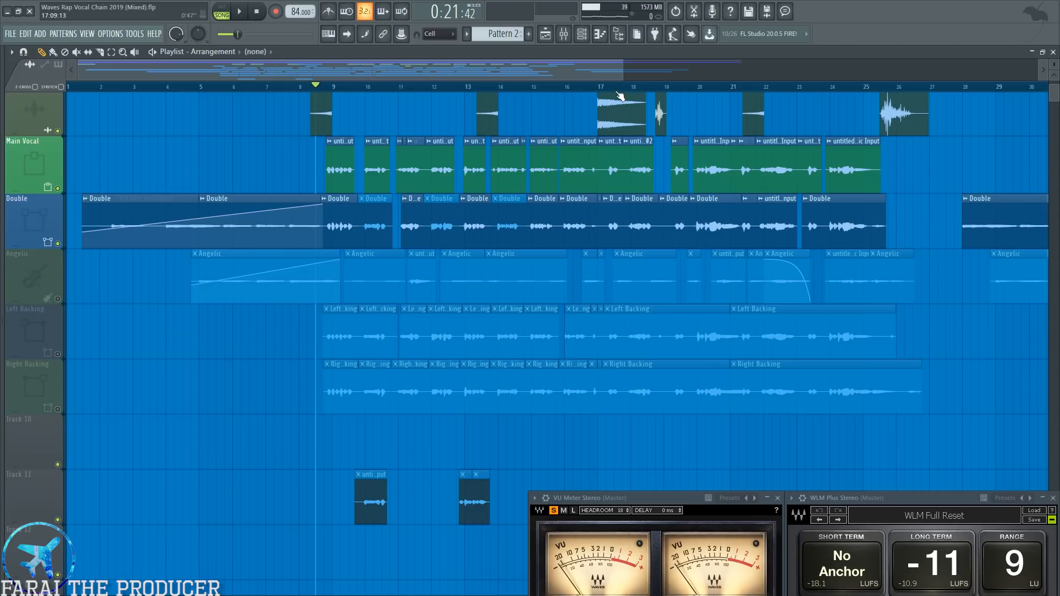
Inspect the NLS Channel Stereo settings on the Double mixer channel and the effects loaded on the Vocal Chain channel.
left_click(563, 34)
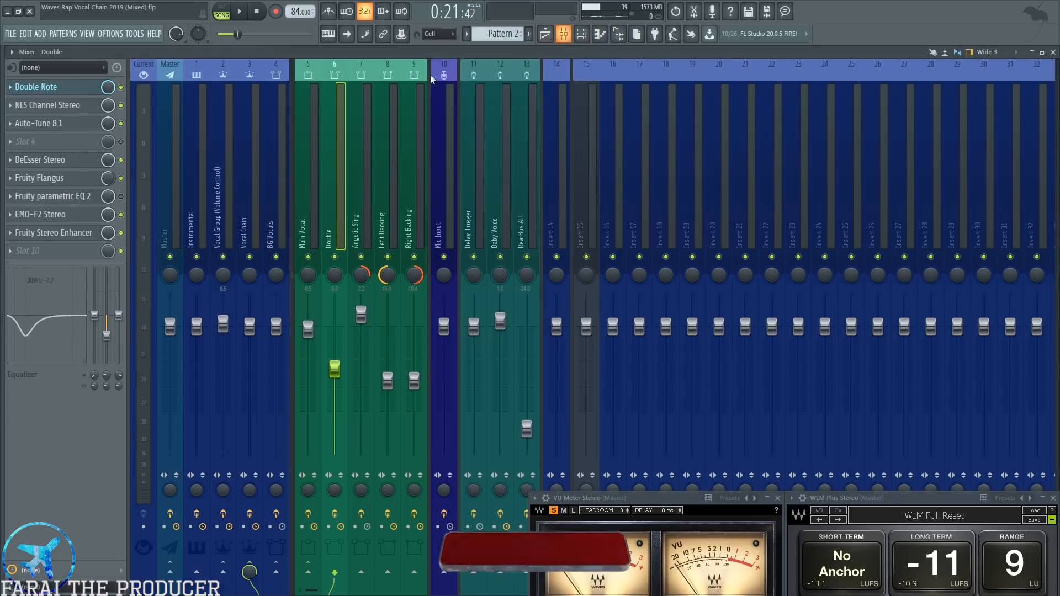
left_click(77, 109)
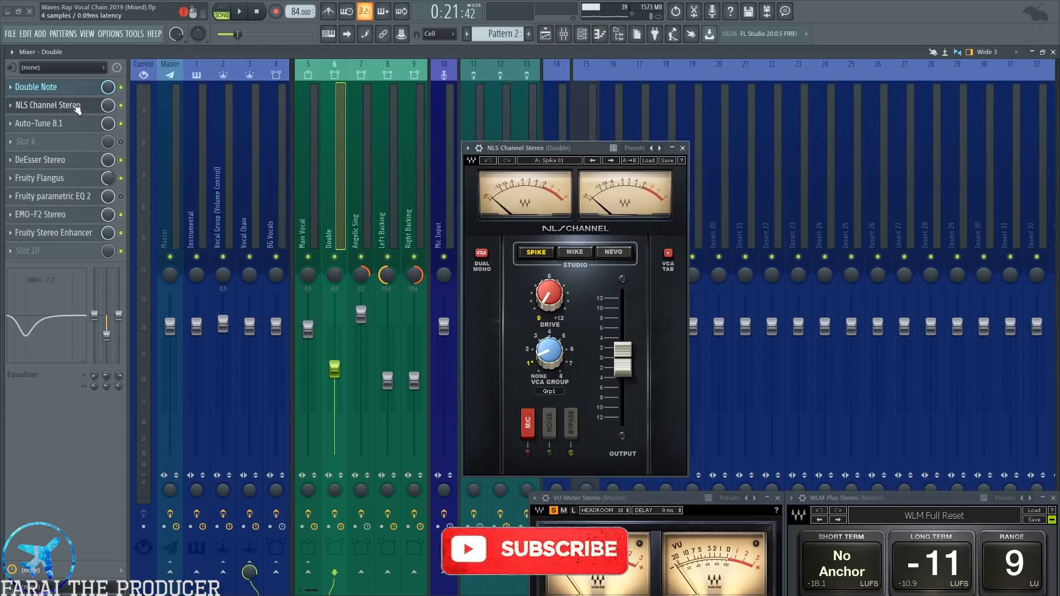
left_click(77, 109)
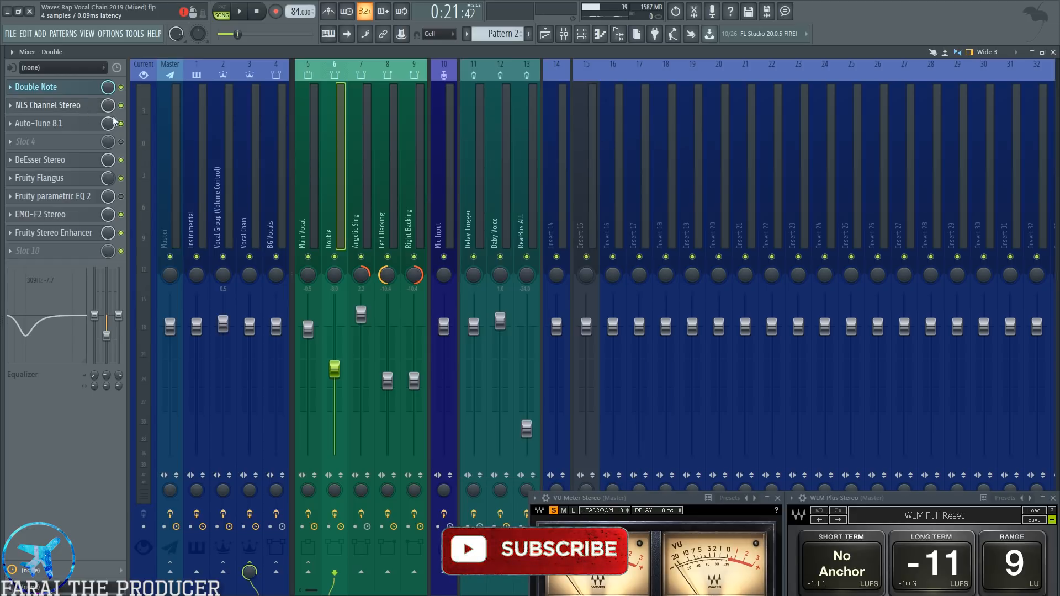
left_click(268, 185)
left_click(255, 191)
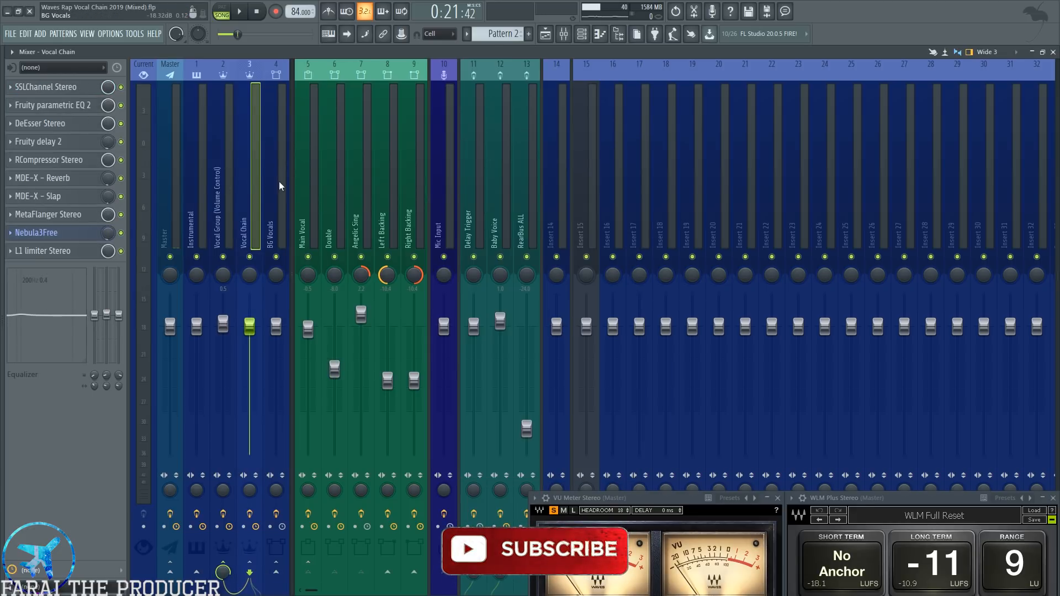
left_click(343, 183)
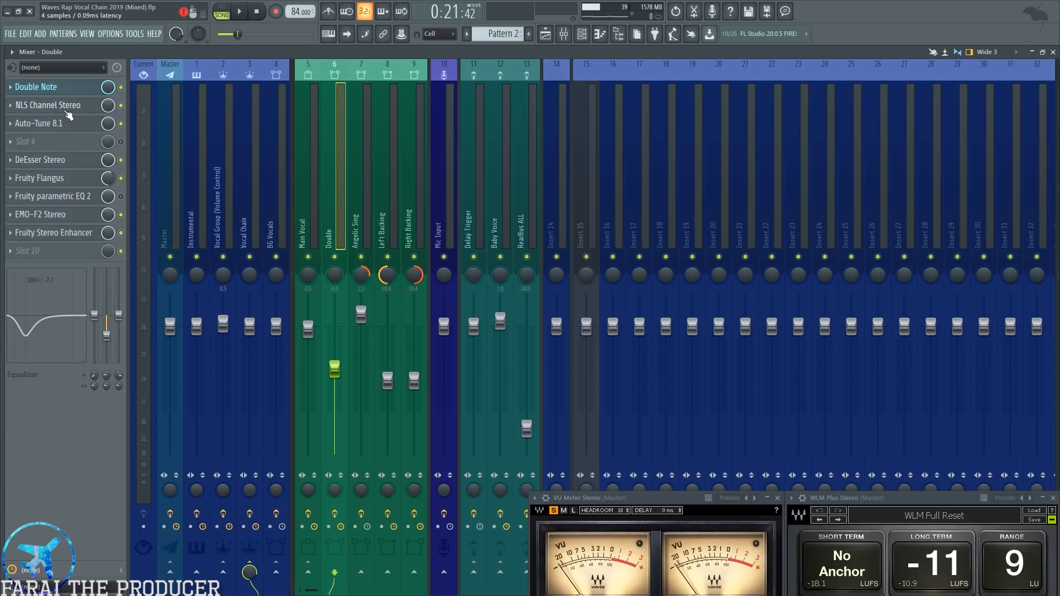
left_click(66, 110)
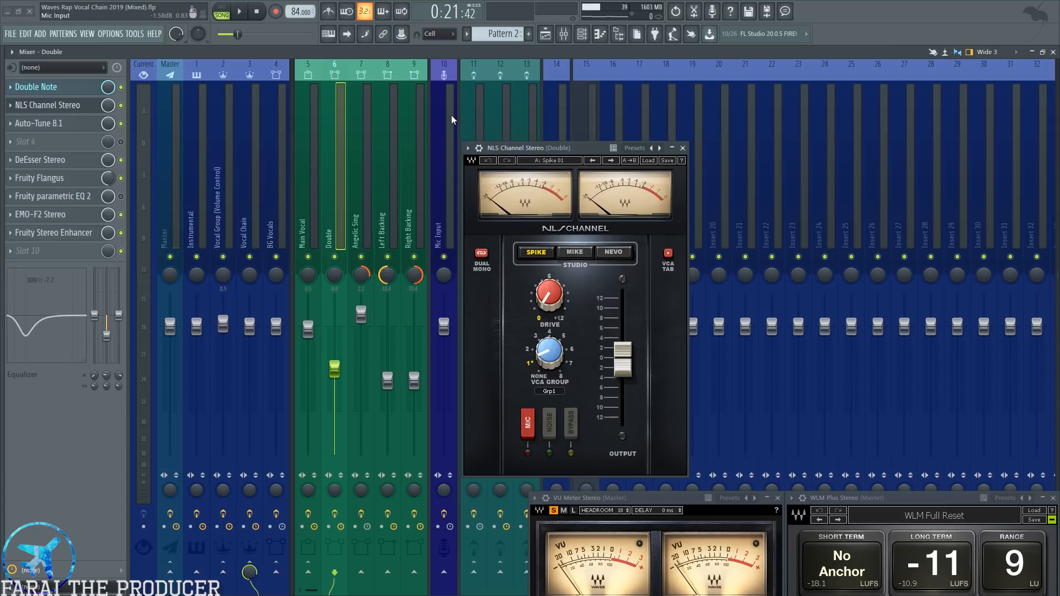
left_click(50, 110)
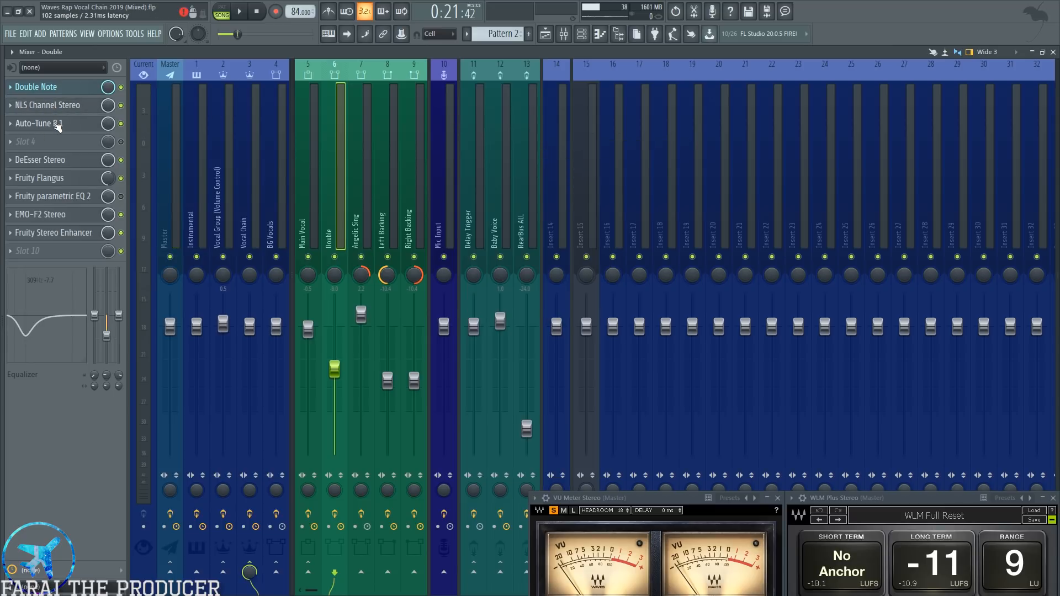
Review the Auto-Tune 8.1 settings on the Double channel alongside the playlist, including Natural Vibrato, and close the plugin.
left_click(58, 125)
left_click_drag(416, 172, 675, 128)
left_click(552, 35)
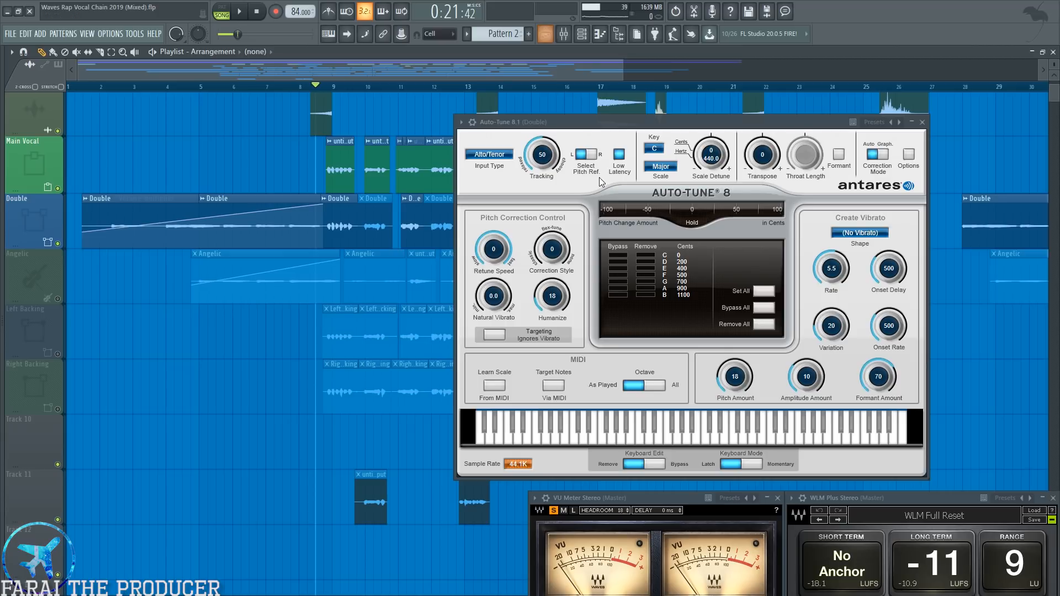
left_click_drag(493, 292, 476, 306)
left_click(491, 305, "ctrl")
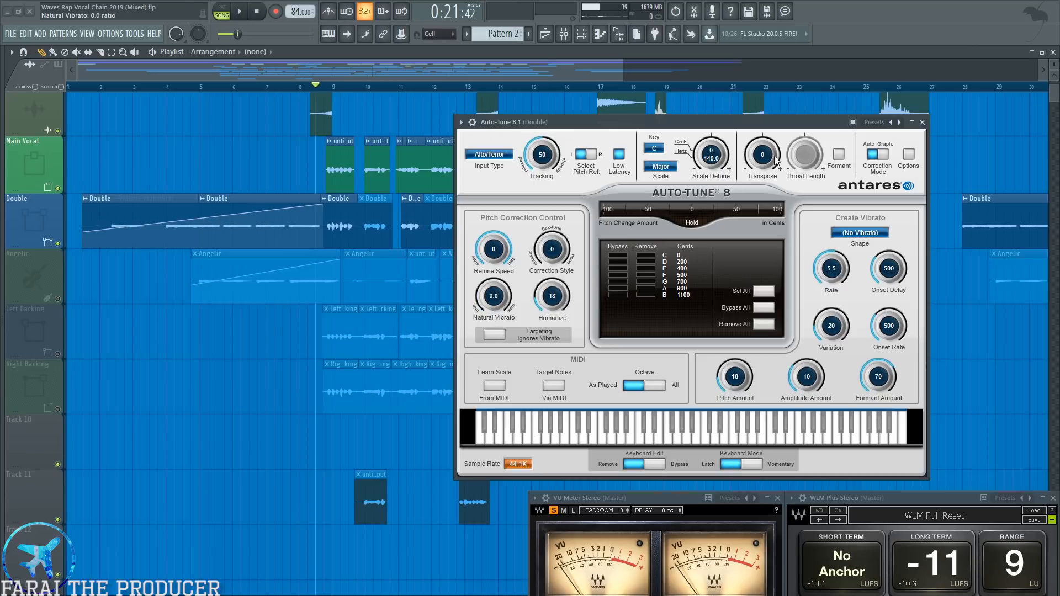
left_click(922, 122)
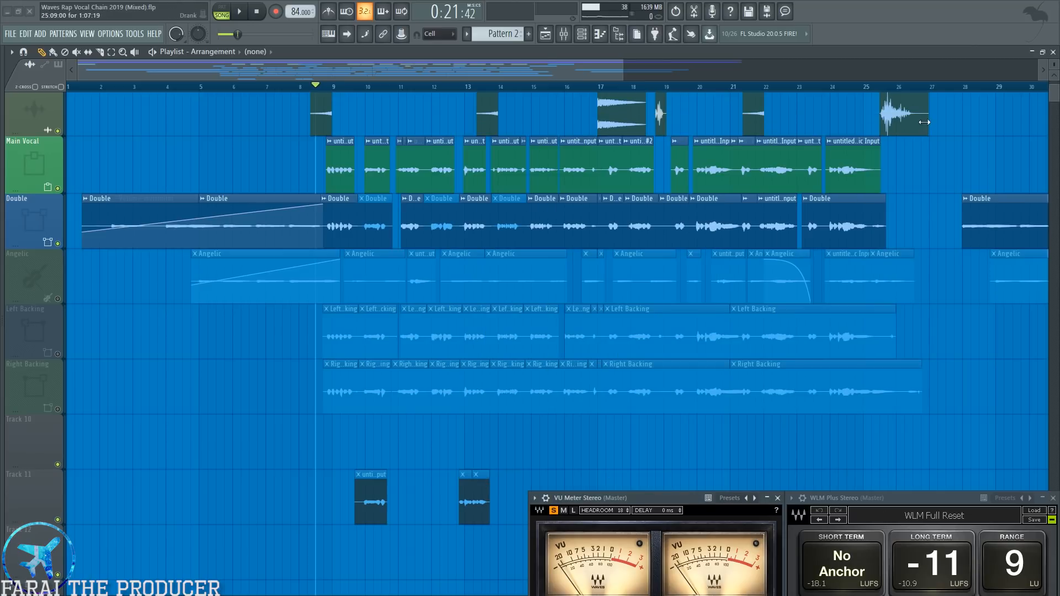
Show the Double channel's DeEsser over the playlist and audition the vocals while watching its meters.
left_click(564, 34)
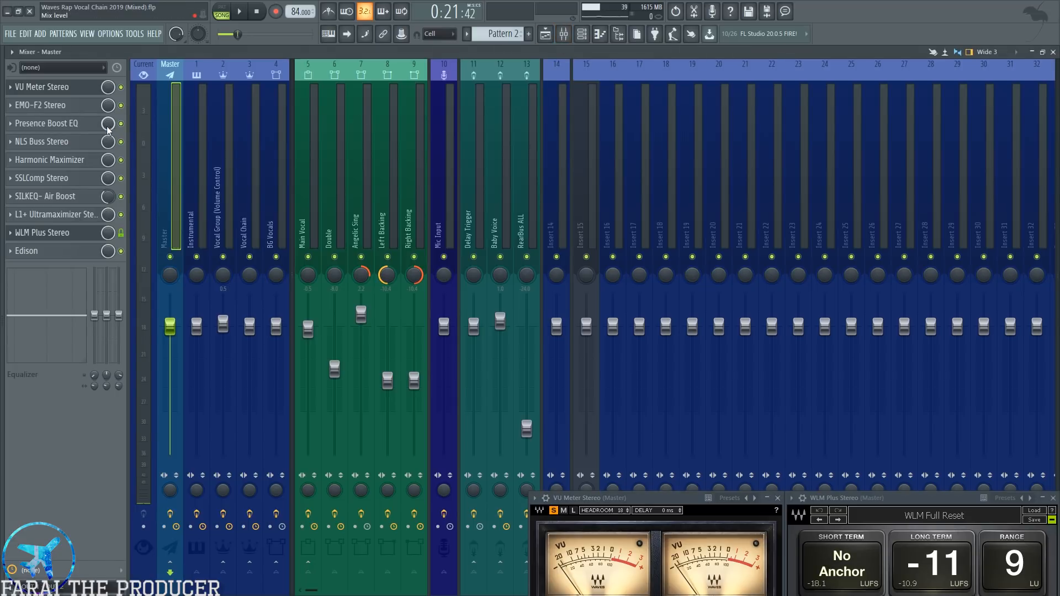
left_click(336, 172)
left_click(72, 160)
left_click_drag(422, 161, 655, 153)
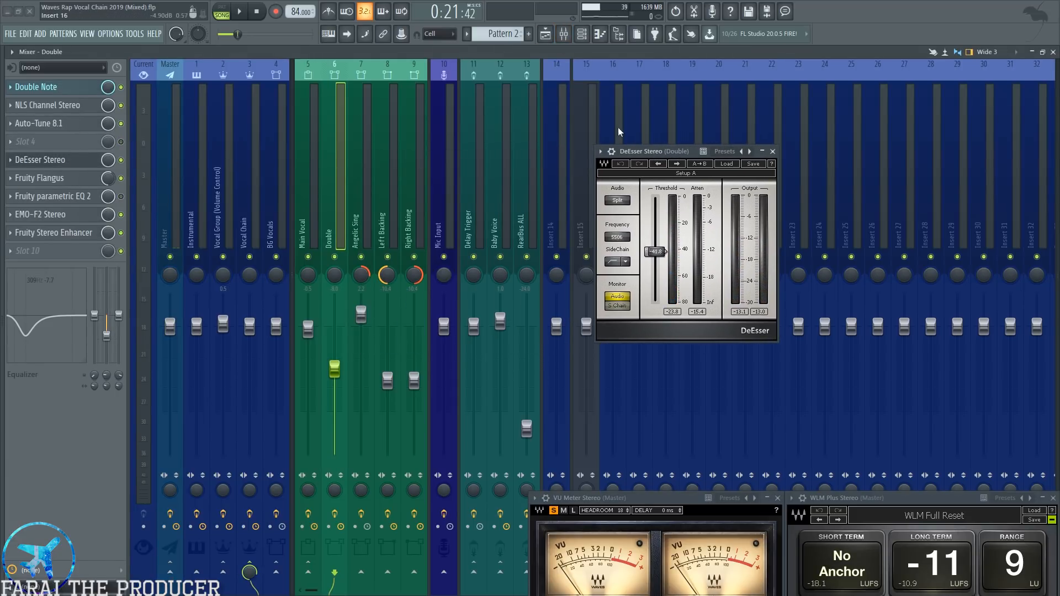
left_click(544, 34)
key("space")
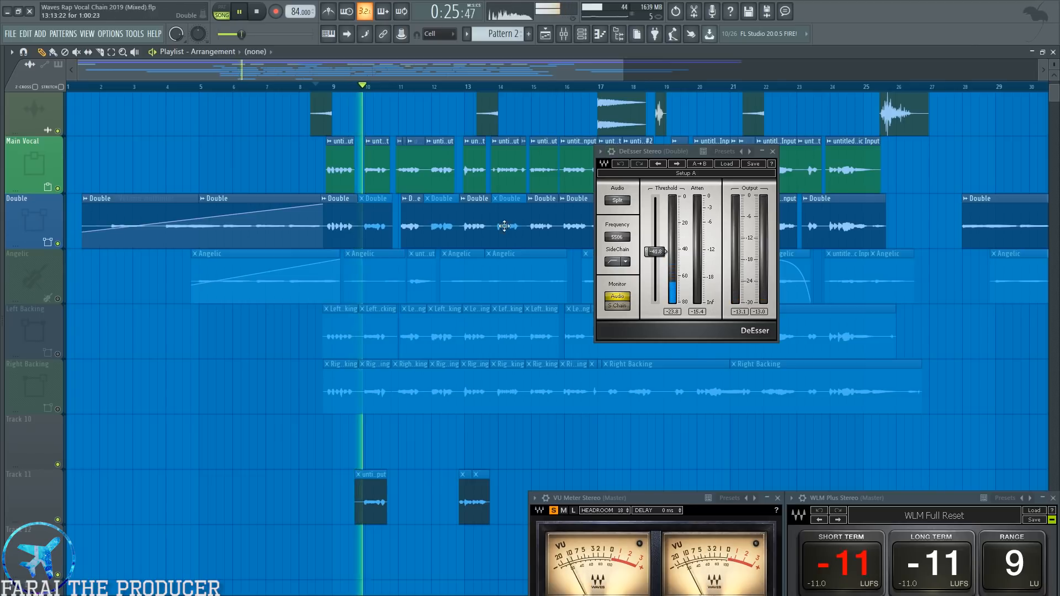
key("space")
Place the Vocal Chain channel's DeEsser side by side with the Double channel's DeEsser for comparison.
left_click_drag(651, 152, 718, 173)
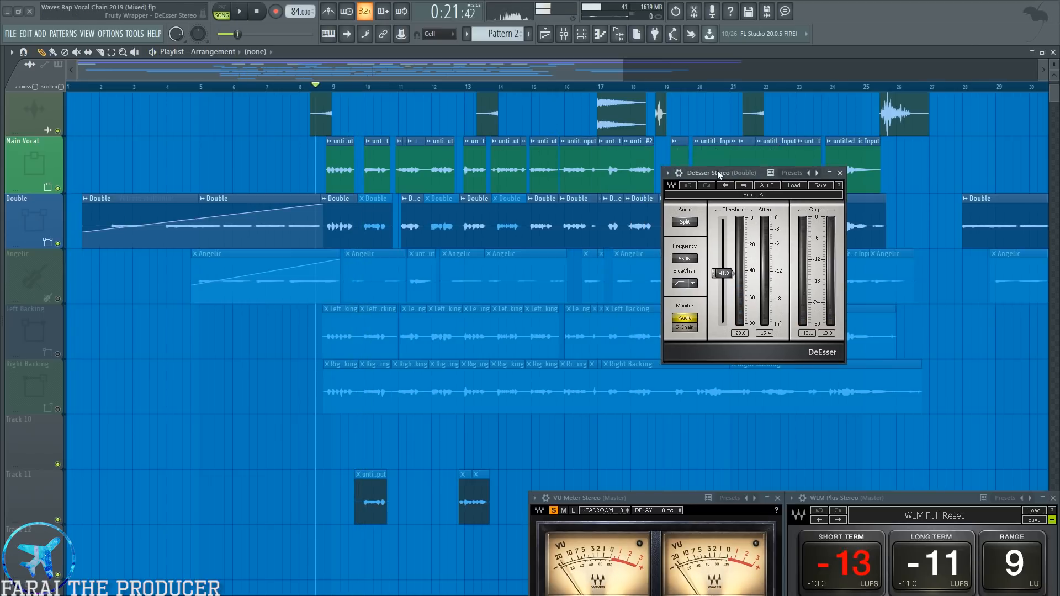
left_click(563, 34)
left_click(254, 183)
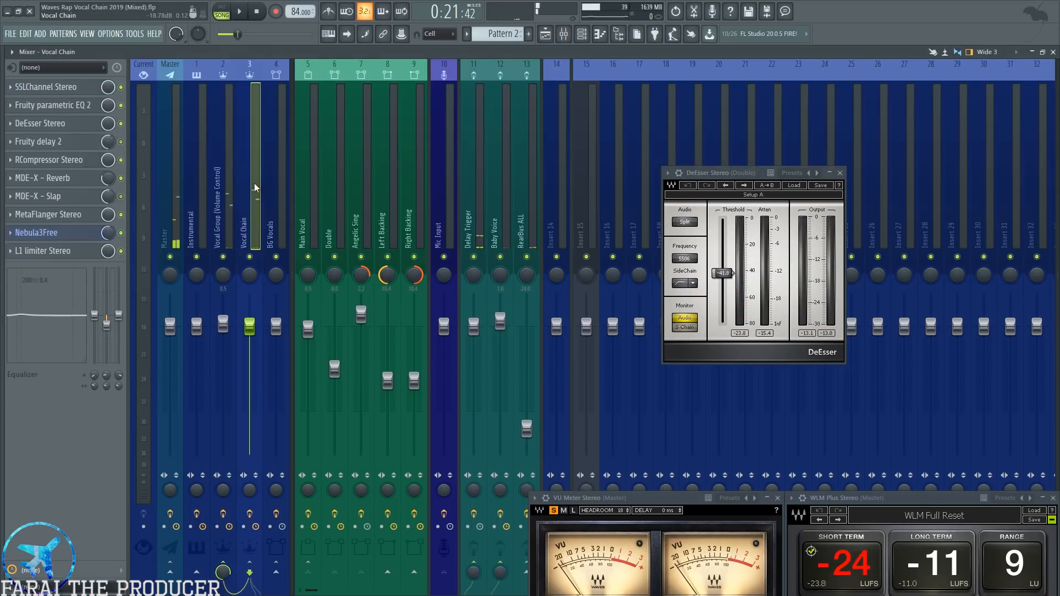
left_click(77, 125)
left_click_drag(434, 189, 541, 181)
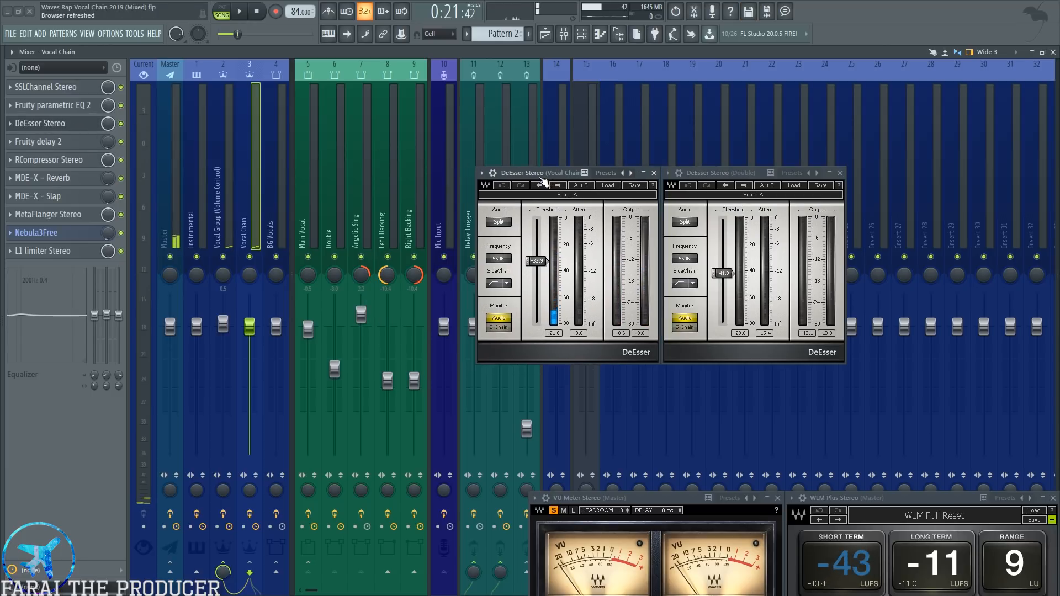
Select bar 9 in the playlist timeline and audition it while comparing the meters of both DeEssers.
left_click(545, 34)
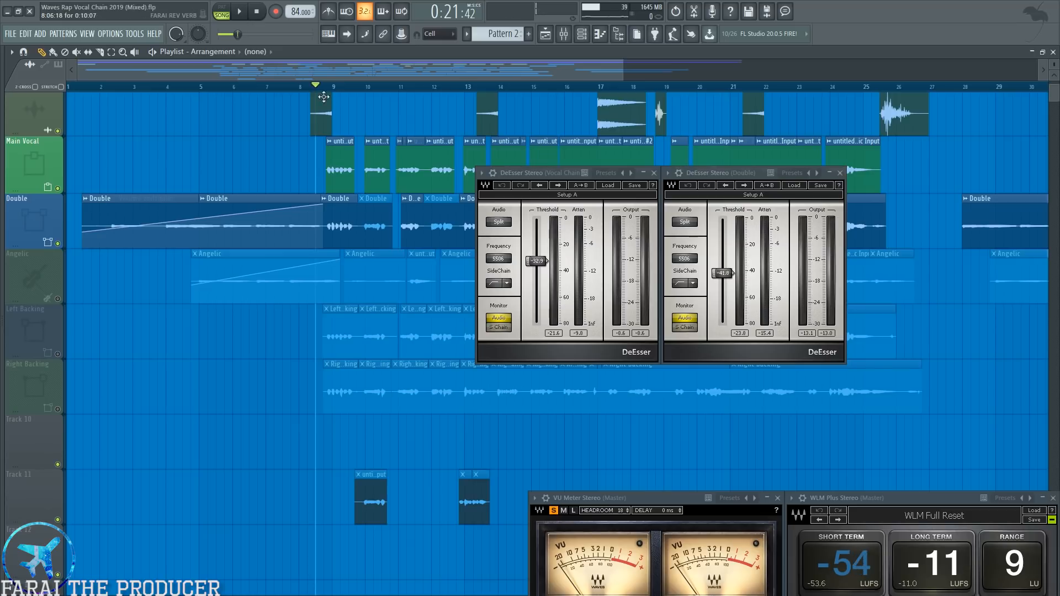
left_click_drag(411, 74, 462, 74)
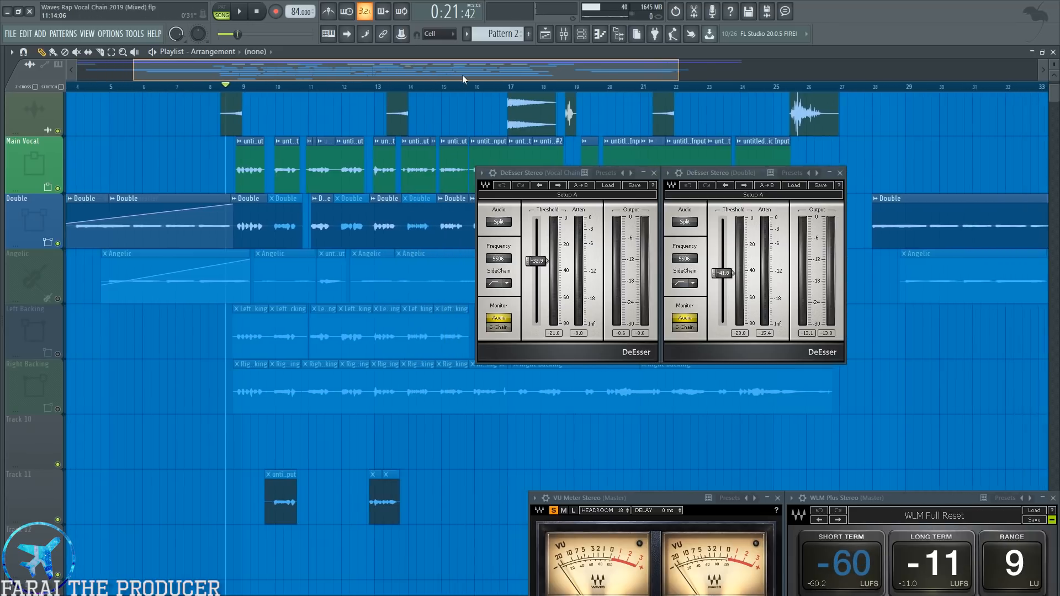
left_click_drag(238, 90, 266, 88)
key("space")
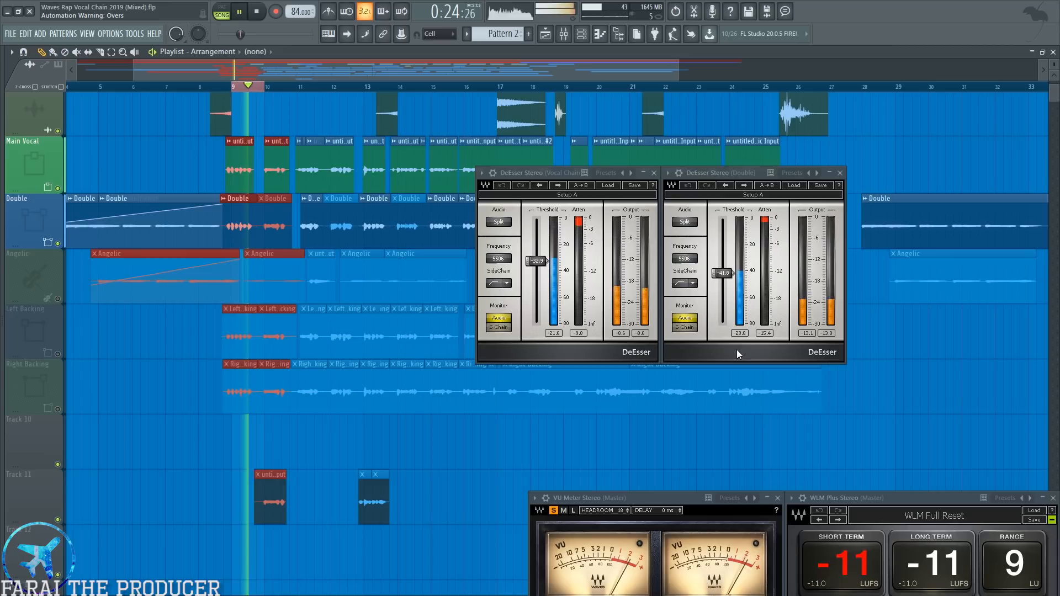
key("space")
Audition the vocals from about bar 11 without the time selection, and reset the attenuation peak readings of both DeEssers.
right_click(263, 85)
left_click(297, 86)
key("space")
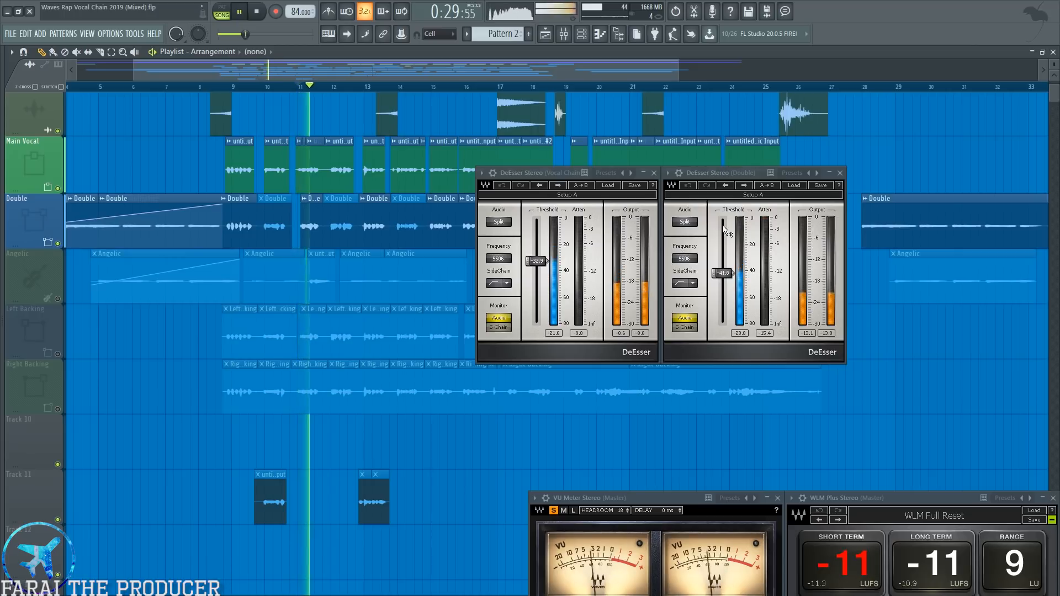
key("space")
left_click(578, 333)
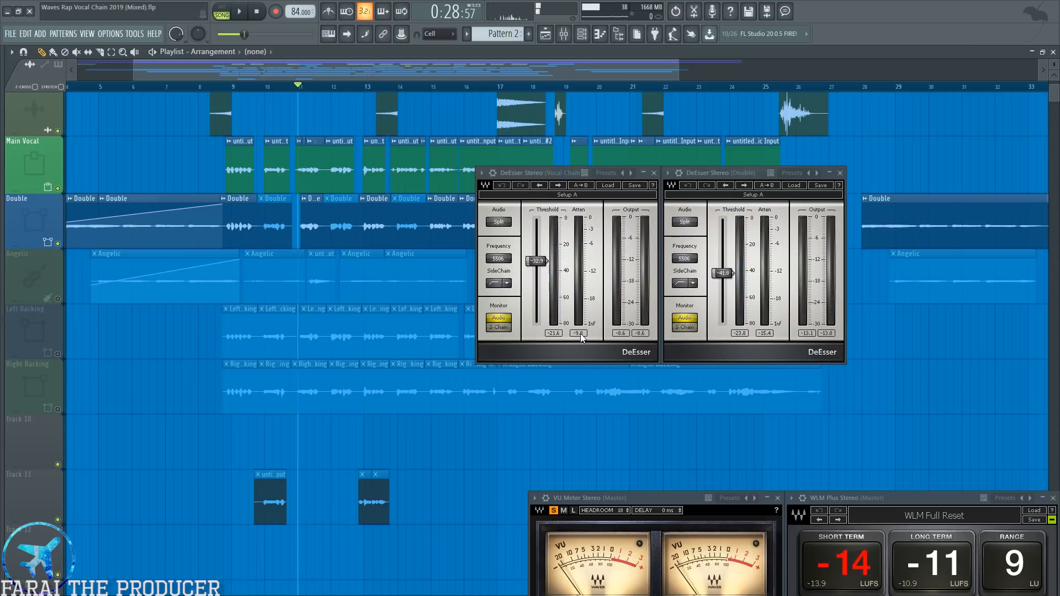
left_click(765, 333)
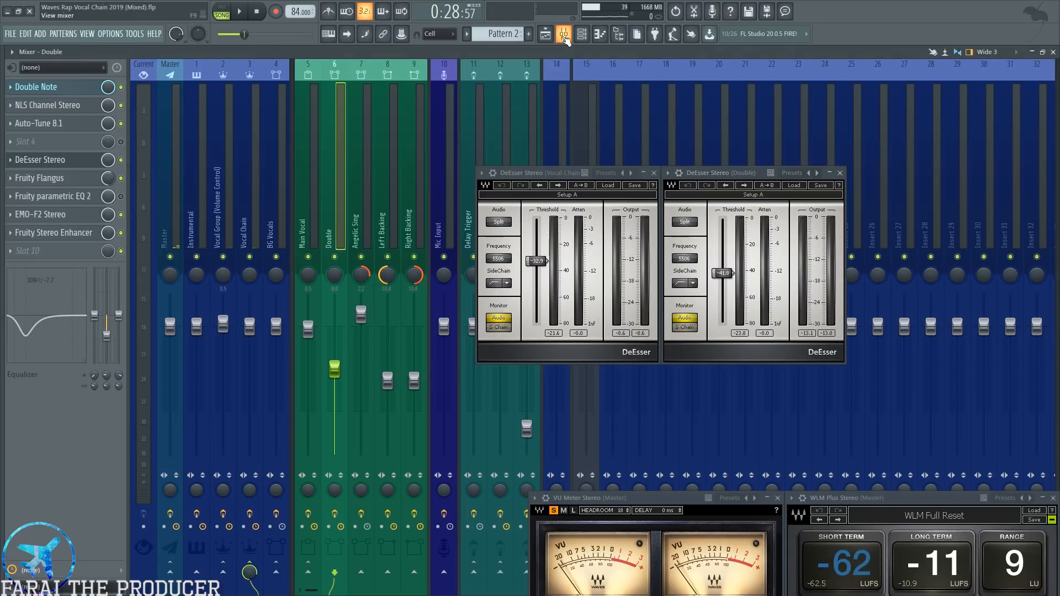
Close the Vocal Chain DeEsser and enable effect slot 4 on the Double channel.
left_click(563, 35)
left_click(654, 173)
left_click_drag(707, 174, 636, 181)
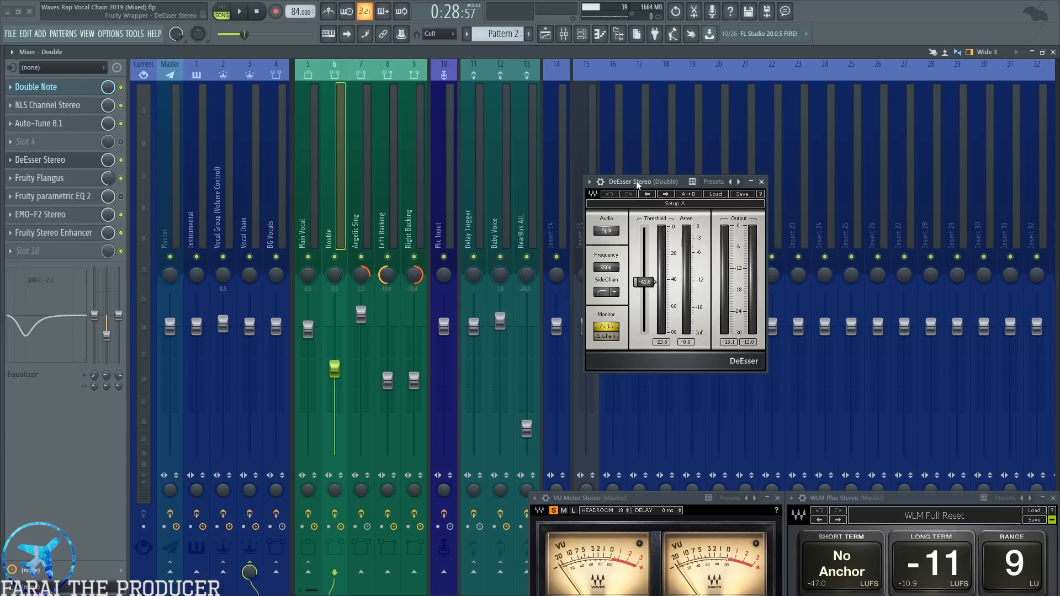
left_click(122, 142)
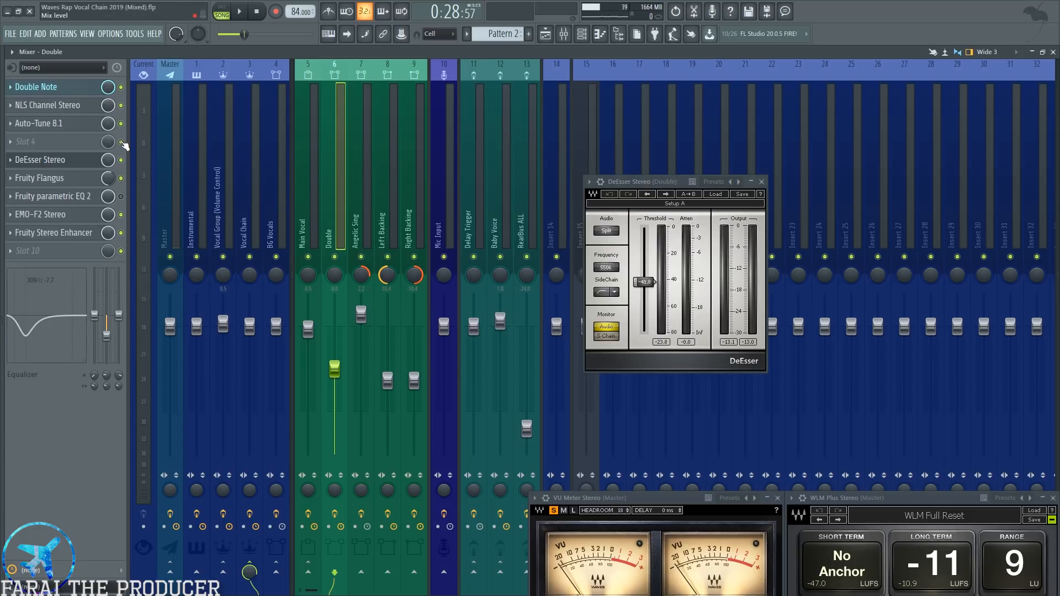
left_click_drag(633, 180, 630, 168)
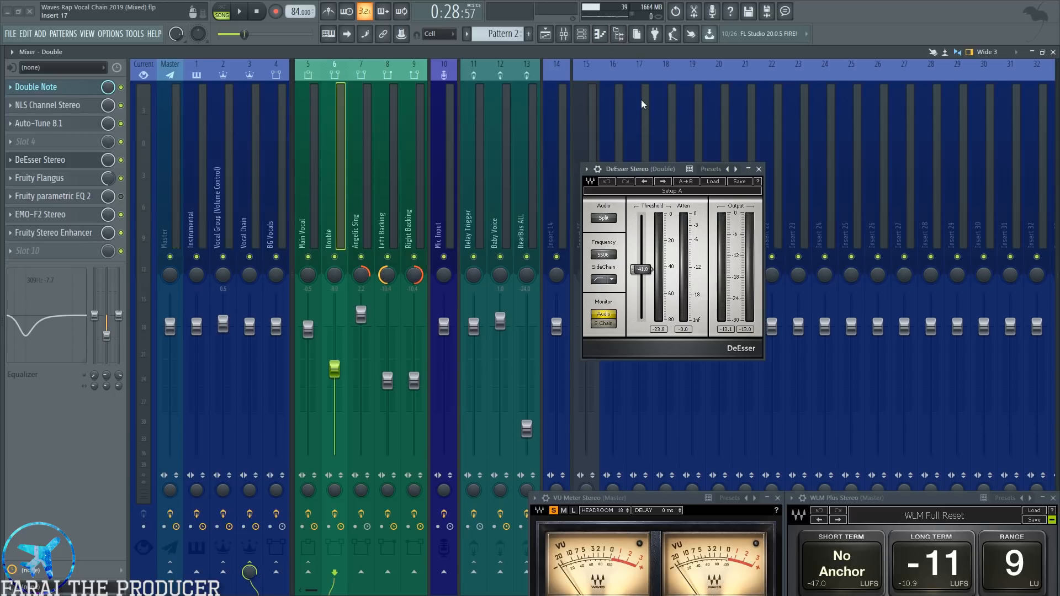
Open Fruity Flangus on the Double channel and examine the Double clip after bar 11 up close against the Main Vocal.
left_click(91, 184)
left_click_drag(381, 247, 575, 275)
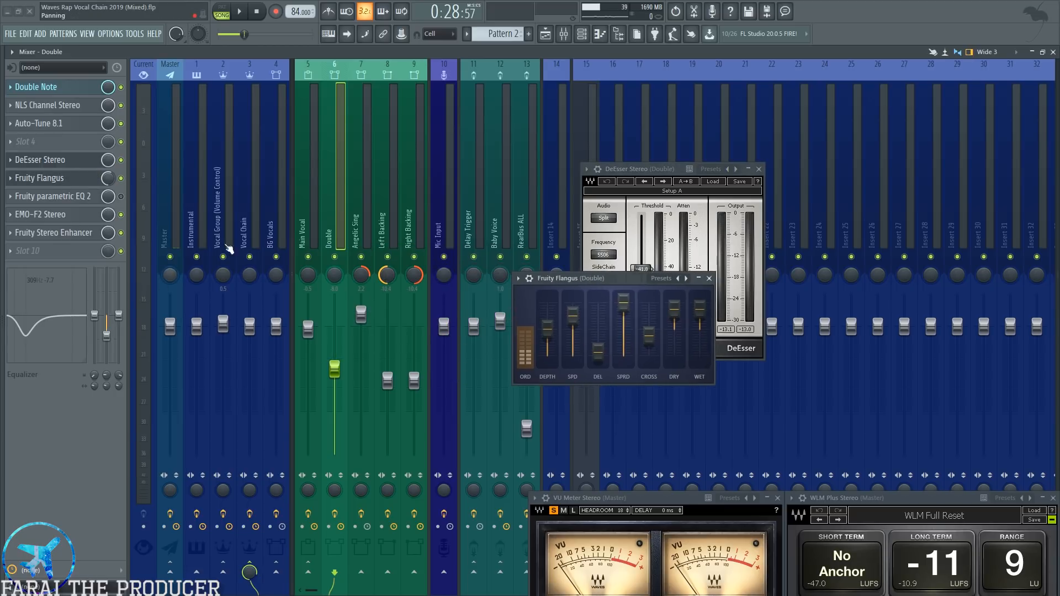
left_click(546, 34)
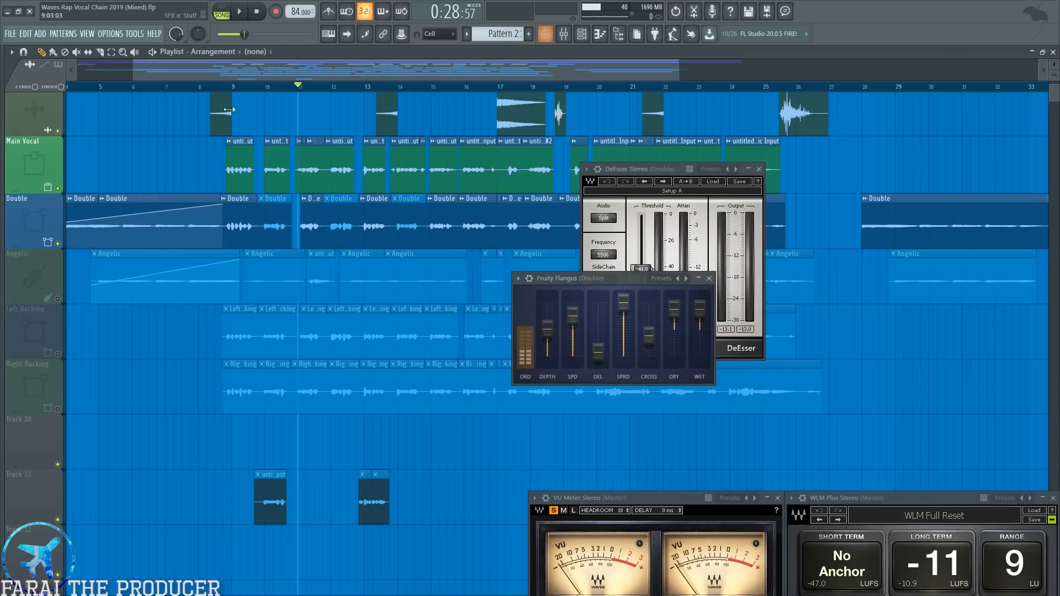
scroll(313, 91, "up", 5)
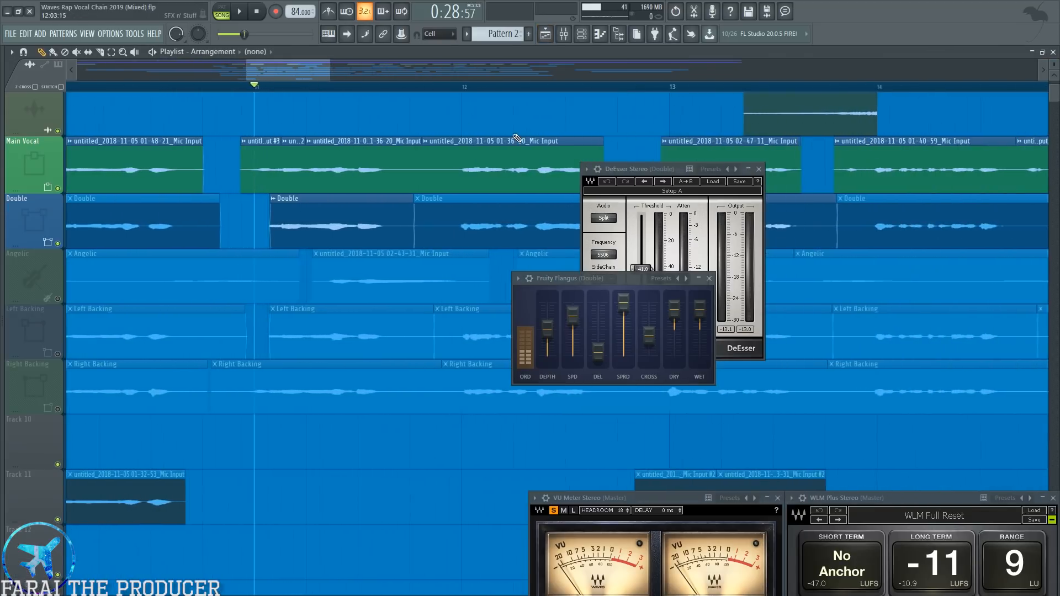
left_click(362, 223)
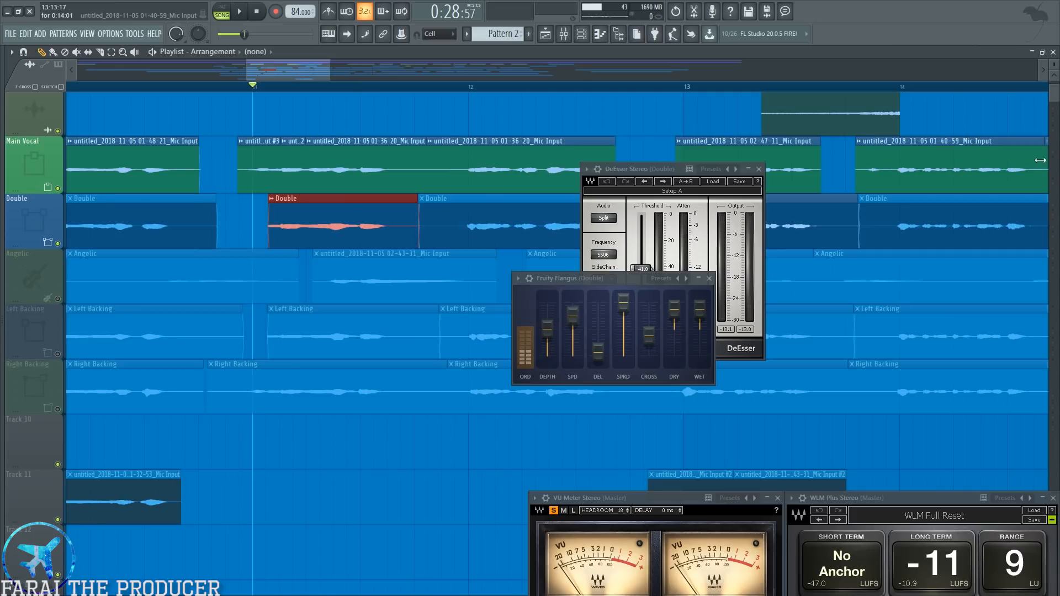
scroll(1053, 65, "up", 2)
left_click_drag(252, 257, 322, 258)
right_click(251, 247)
Load the Default preset in the Double channel's Fruity Flangus and bring the mixer back into view.
left_click_drag(526, 281, 391, 260)
left_click(390, 258)
mouse_move(419, 286)
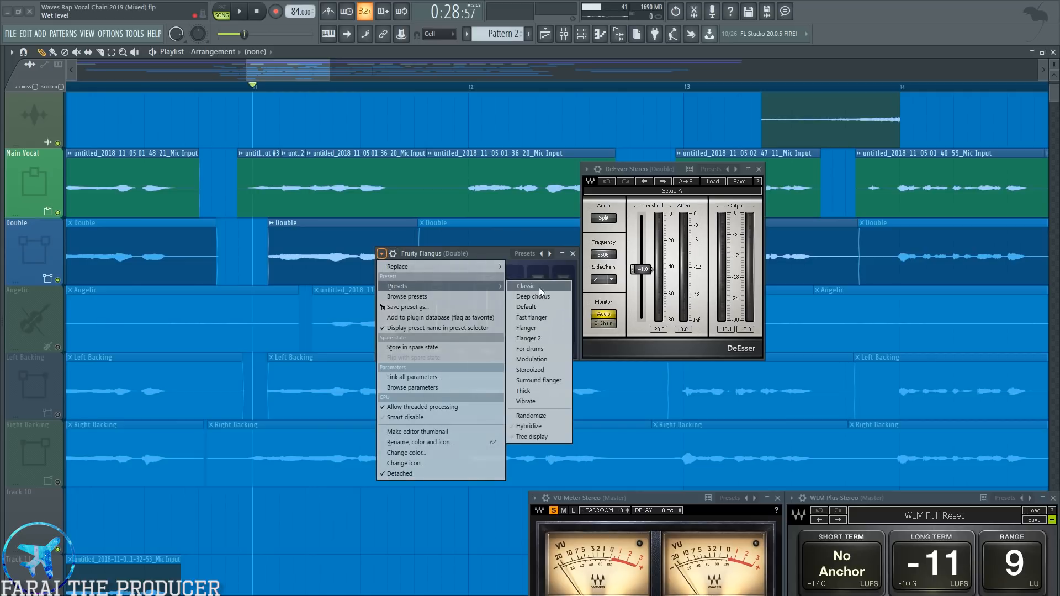
left_click(535, 306)
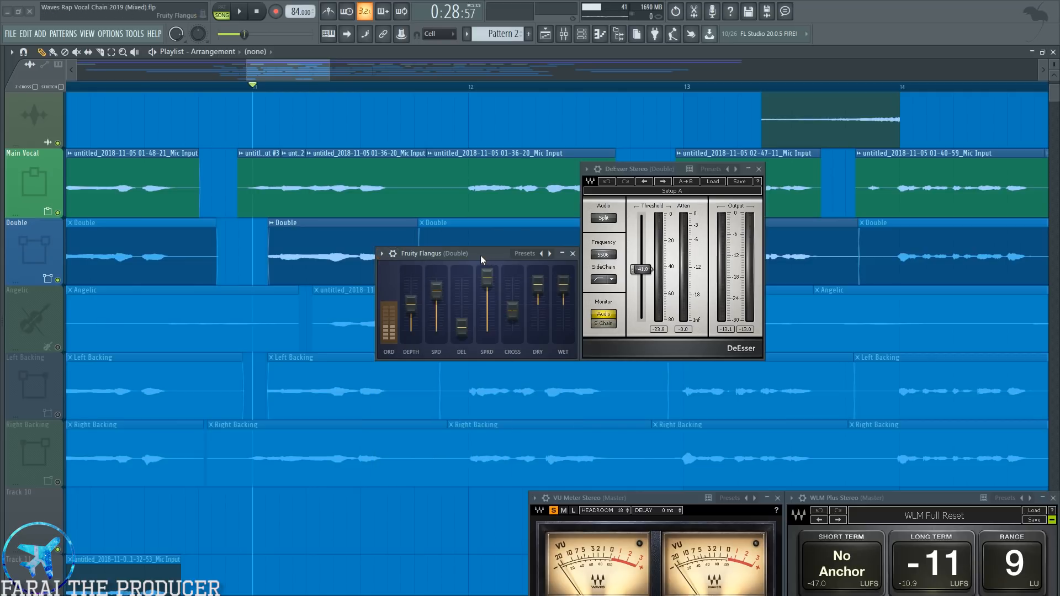
left_click(563, 34)
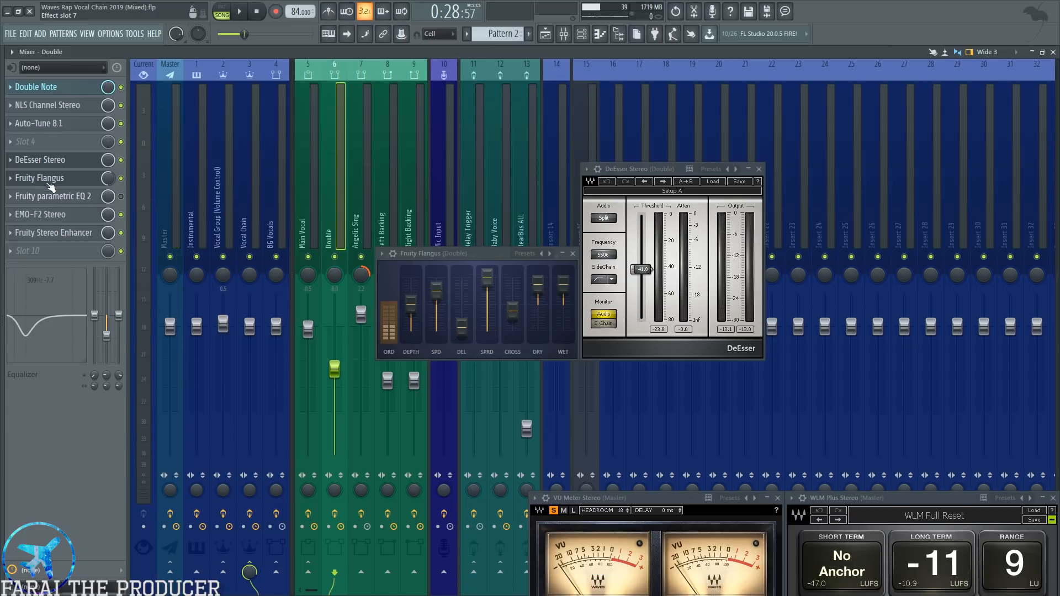
left_click_drag(455, 253, 448, 235)
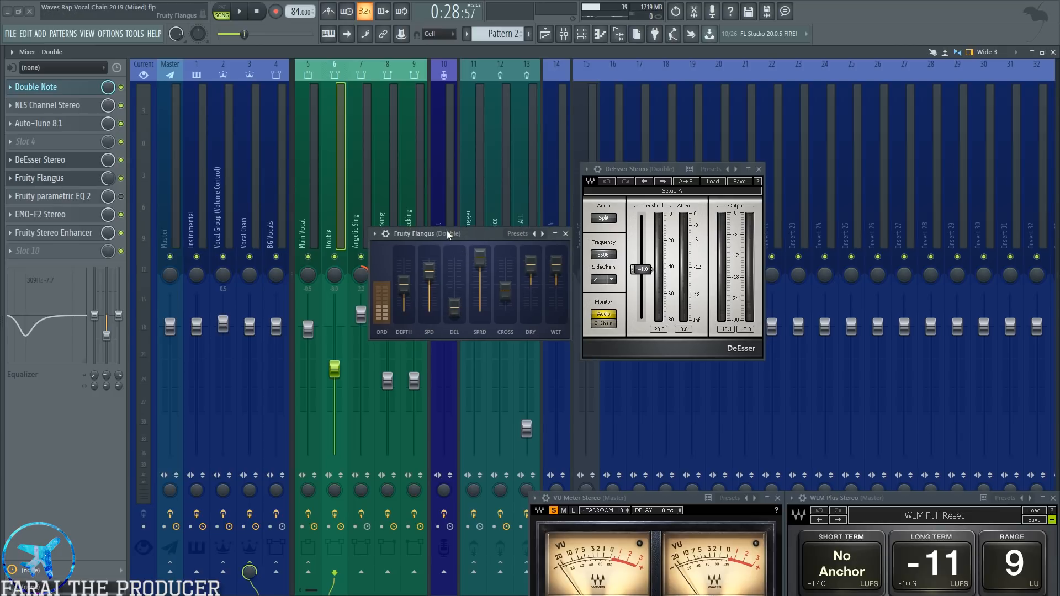
Open EMO-F2 on the Double channel, and close its Fruity Flangus and DeEsser windows.
left_click(65, 216)
left_click_drag(566, 170, 466, 273)
left_click(567, 234)
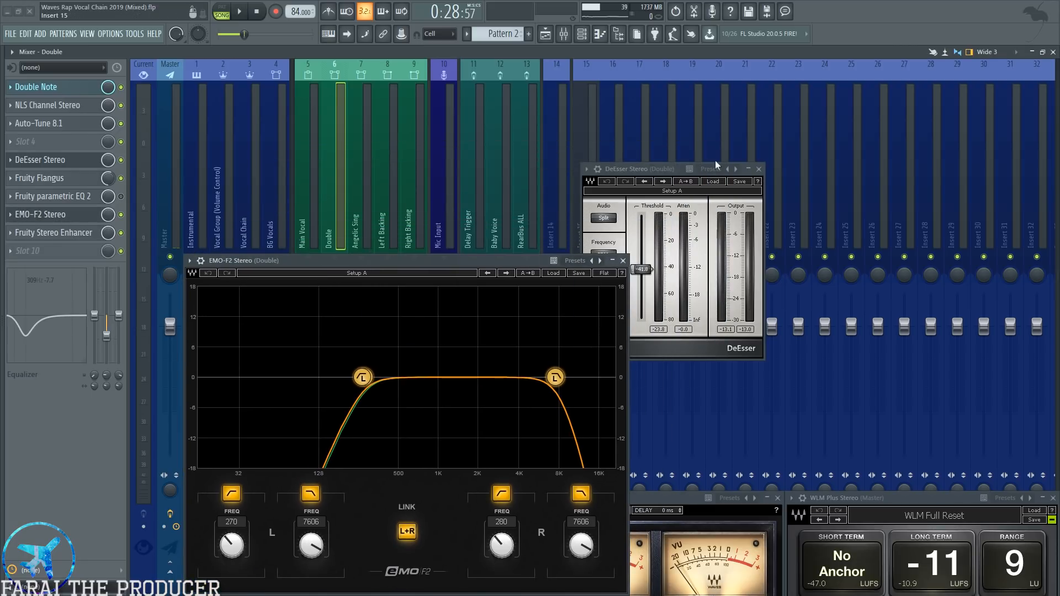
left_click(760, 170)
left_click_drag(531, 260, 776, 158)
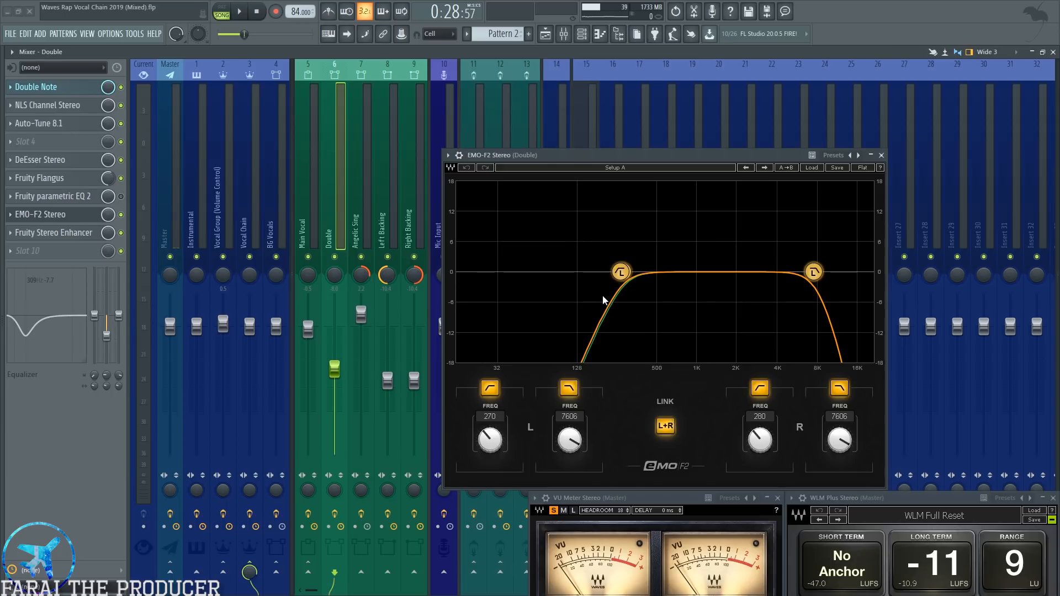
Compare the Double channel's EMO-F2 filter curve with the Angelic Sing channel's, and close the Angelic Sing one.
left_click(354, 206)
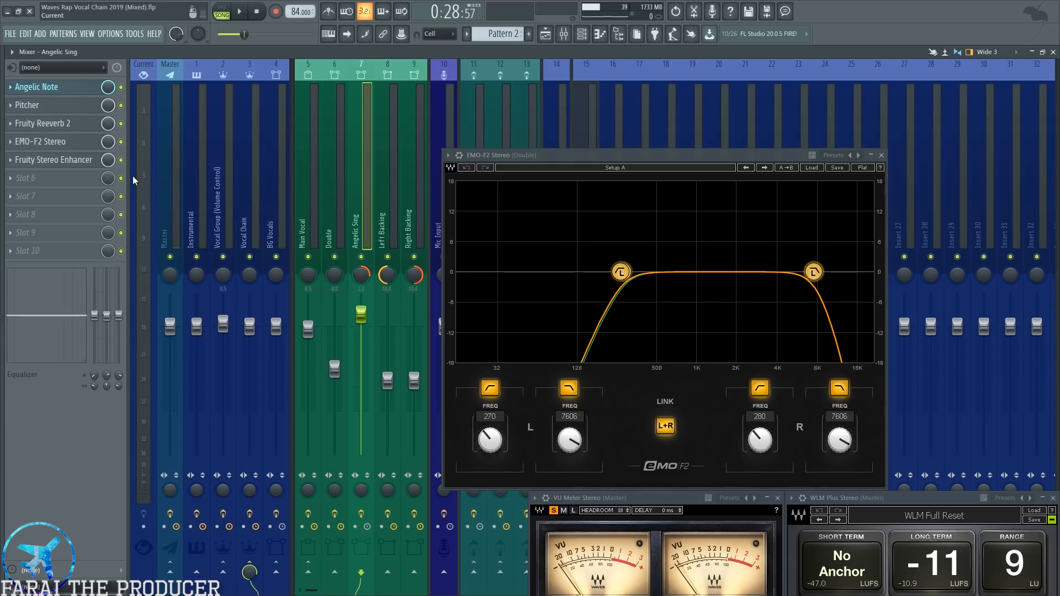
left_click(69, 144)
left_click_drag(622, 129, 588, 317)
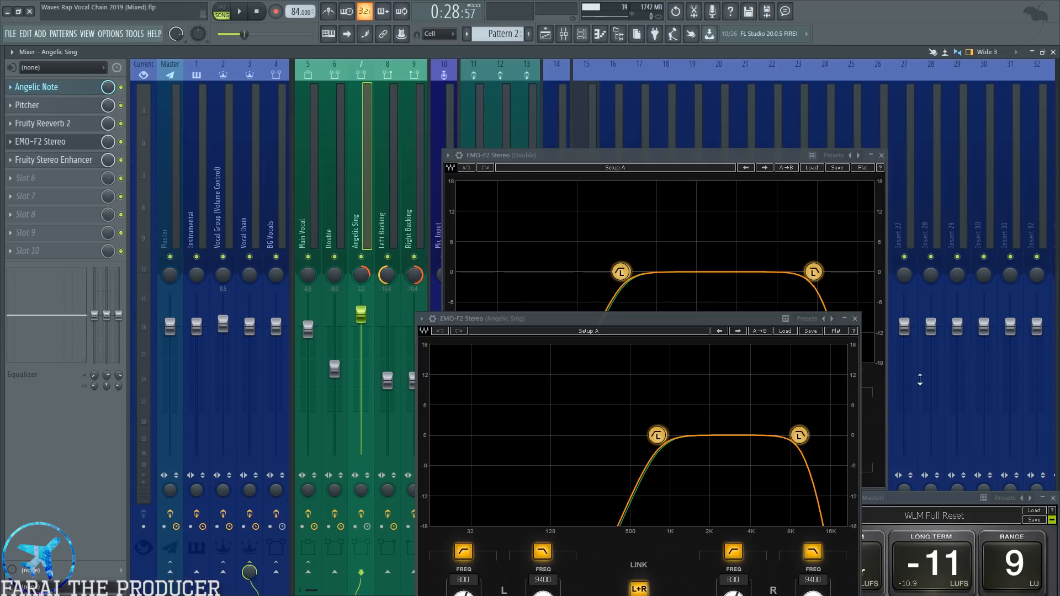
left_click(855, 319)
left_click_drag(727, 166, 762, 151)
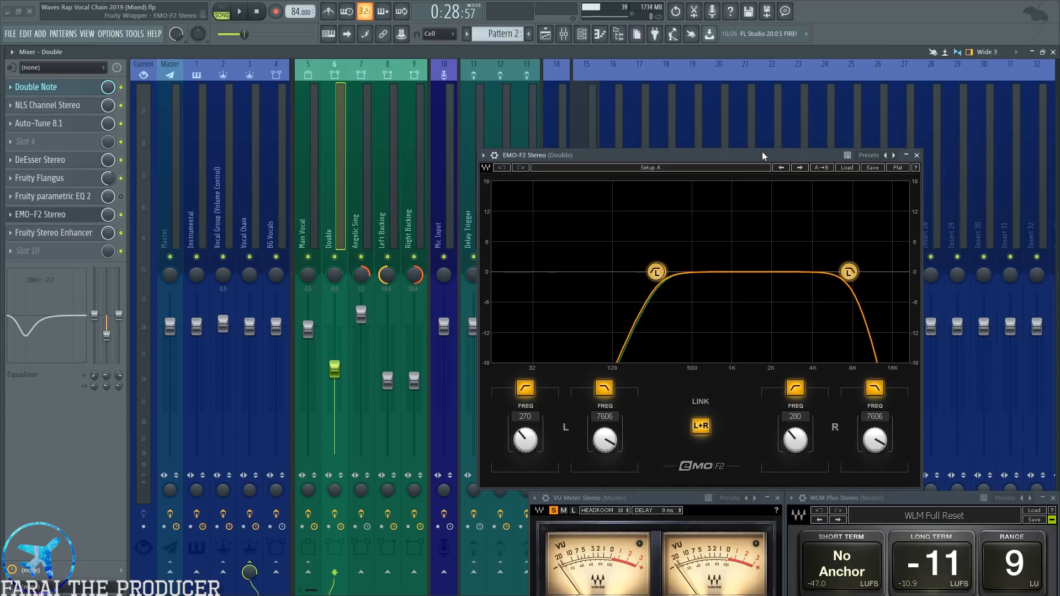
left_click_drag(735, 158, 743, 151)
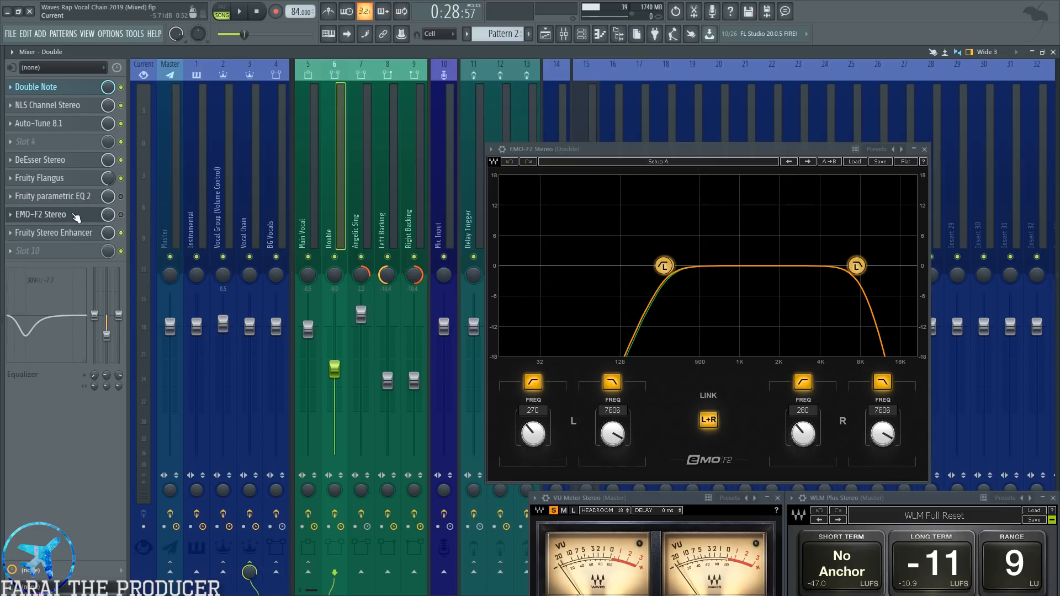
Audition the vocals from bar 11 with EMO-F2 bypassed and enabled on the Double channel.
key("space")
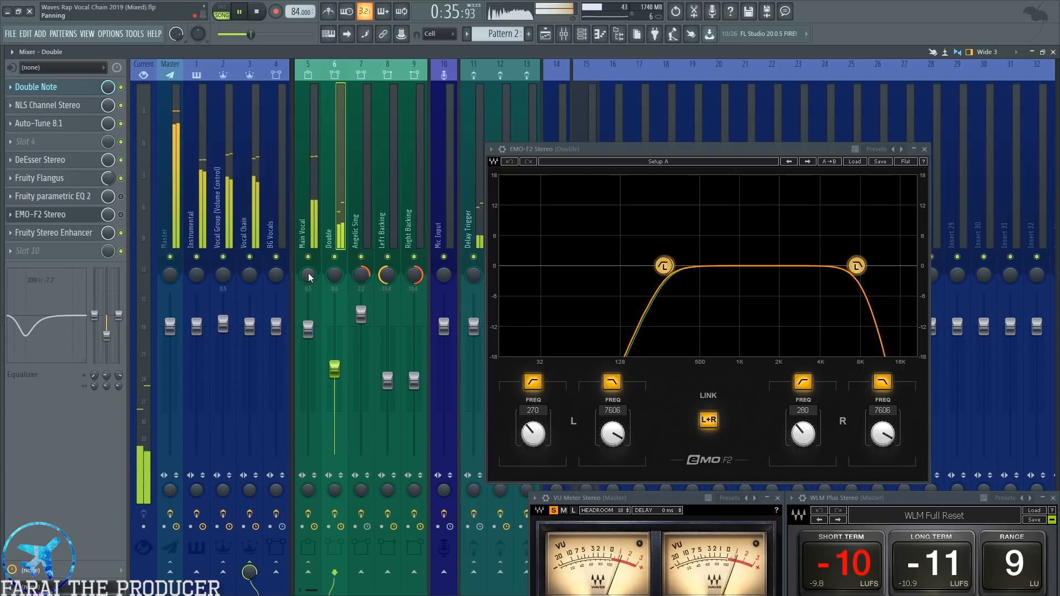
key("space")
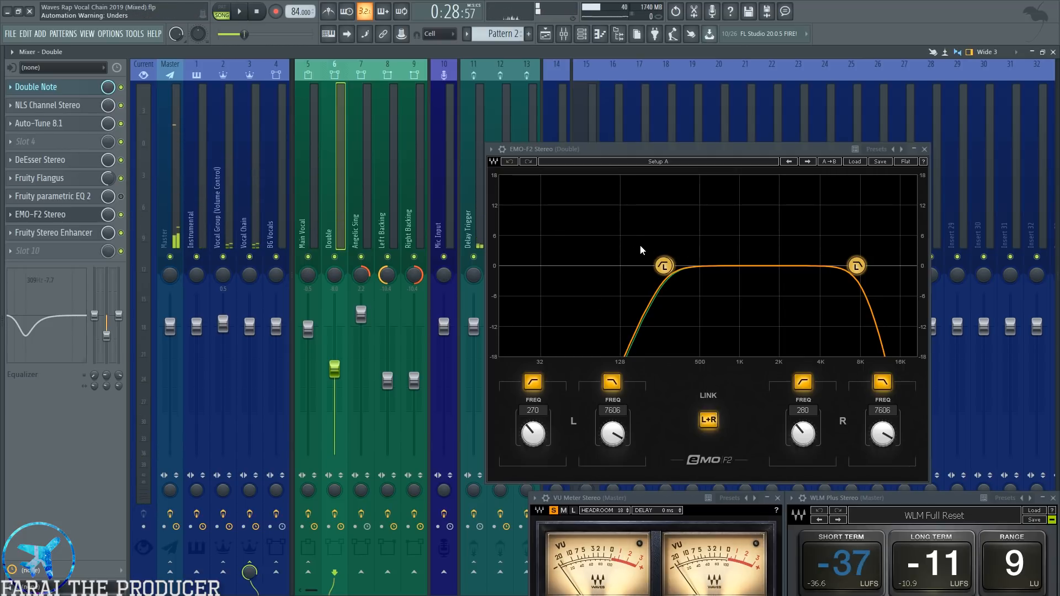
key("space")
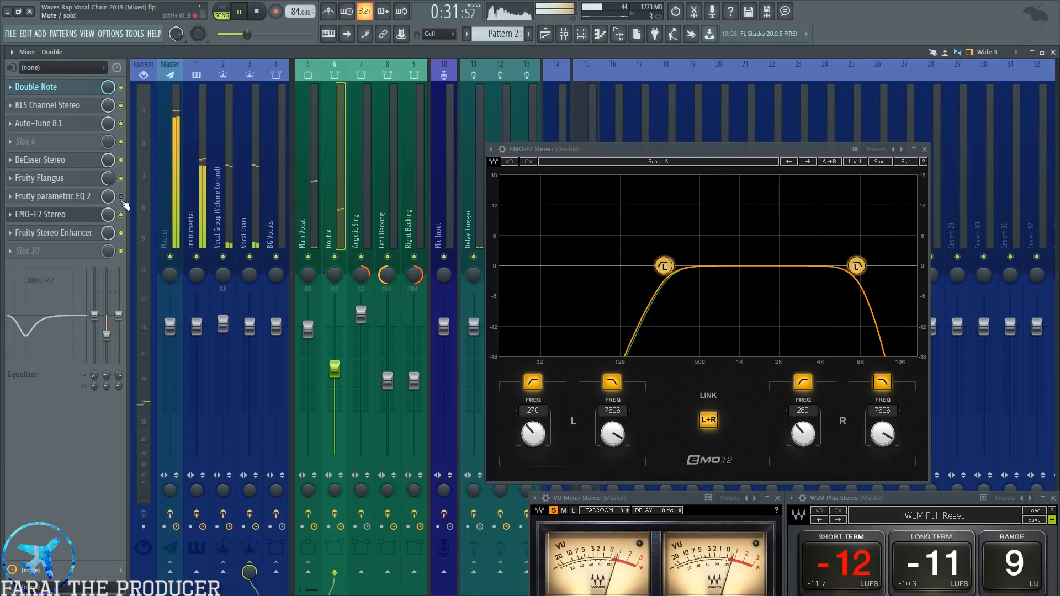
left_click(546, 34)
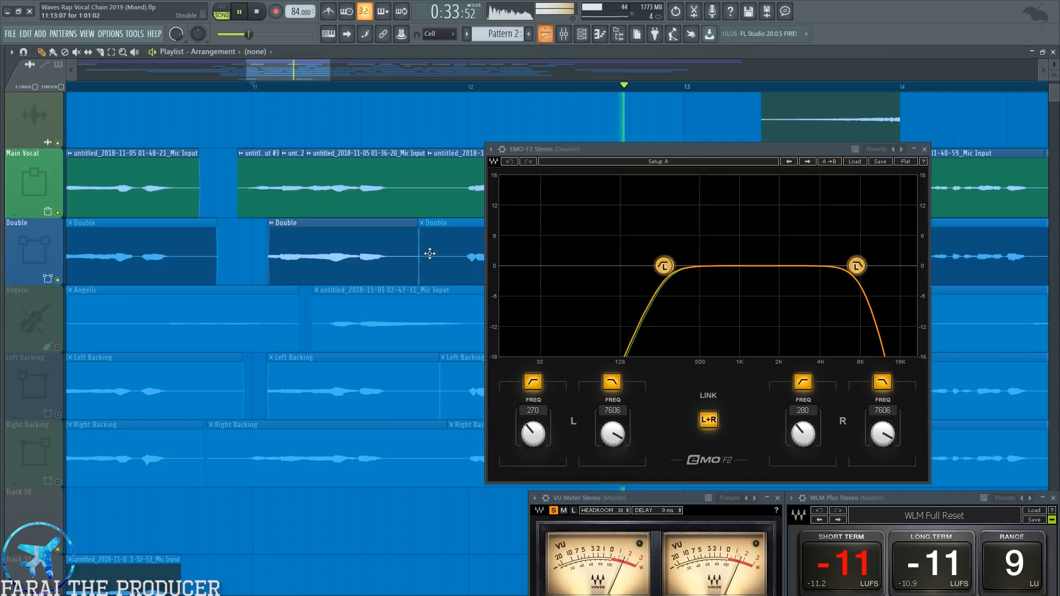
left_click(564, 34)
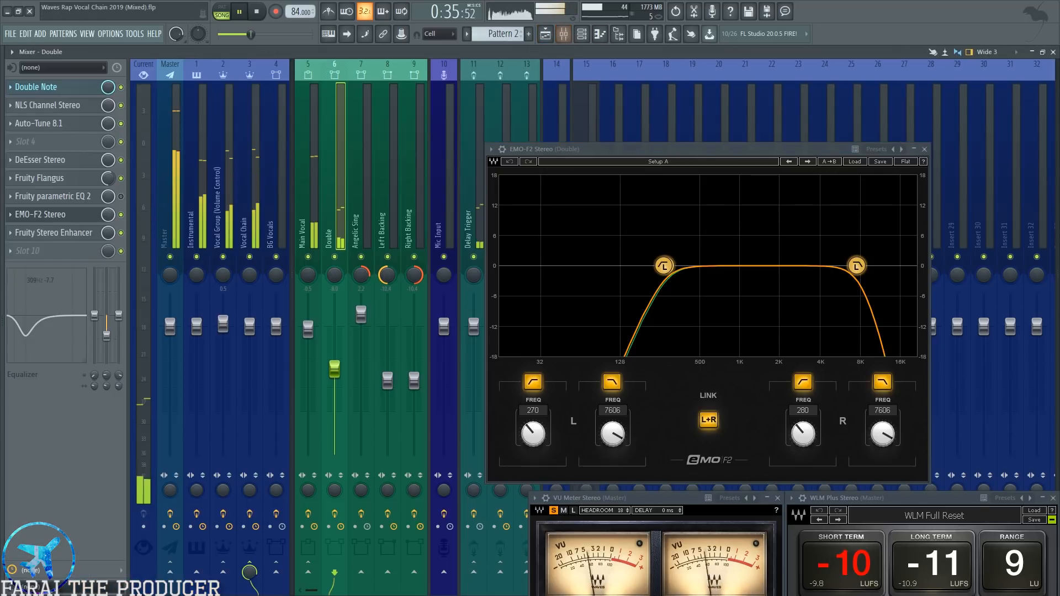
key("space")
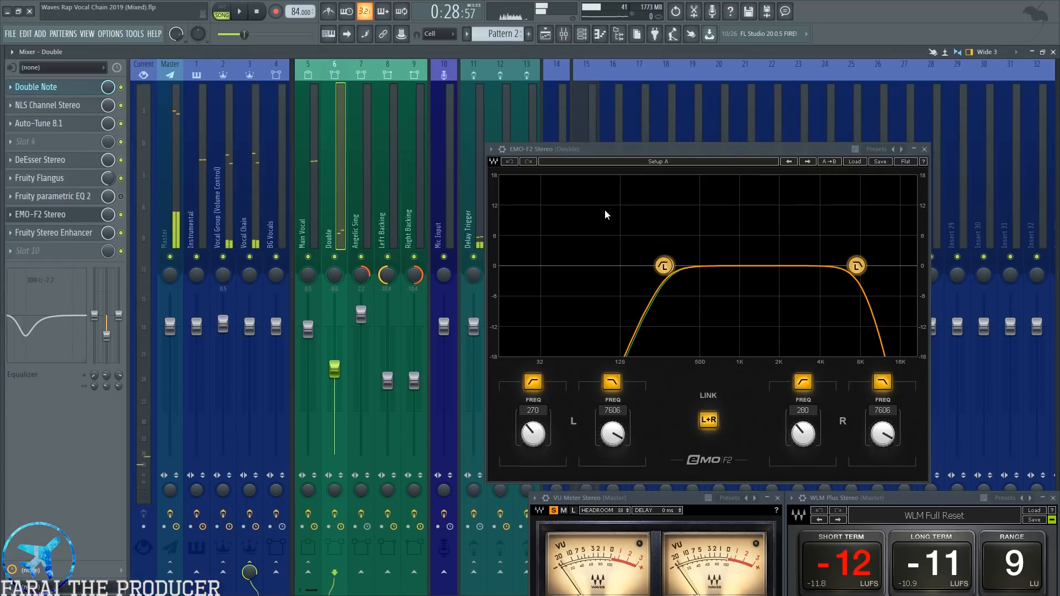
Close EMO-F2 and open Fruity Stereo Enhancer on the Double channel.
left_click_drag(717, 149, 654, 155)
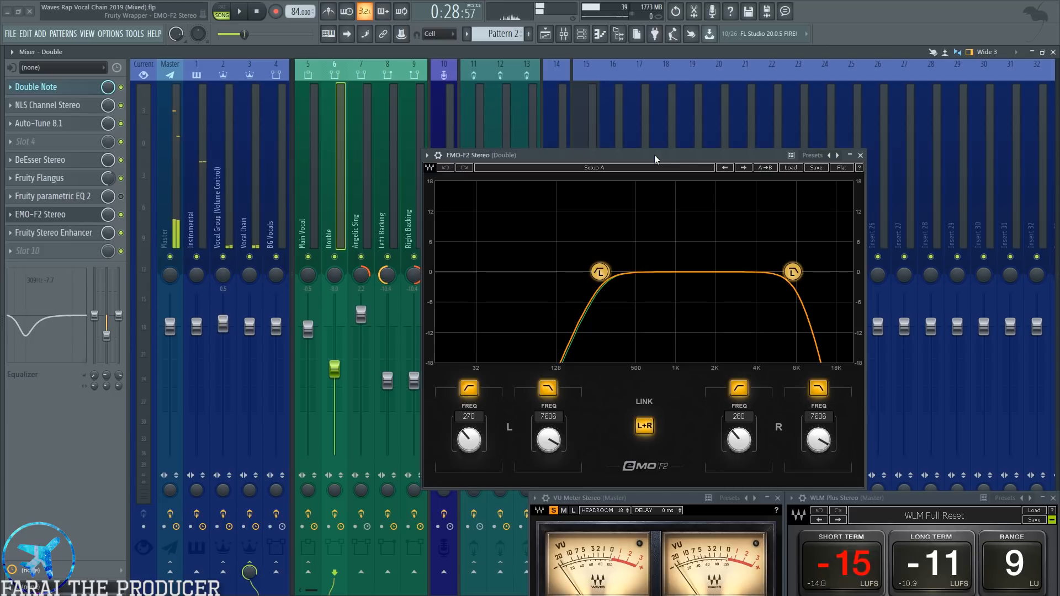
left_click(859, 156)
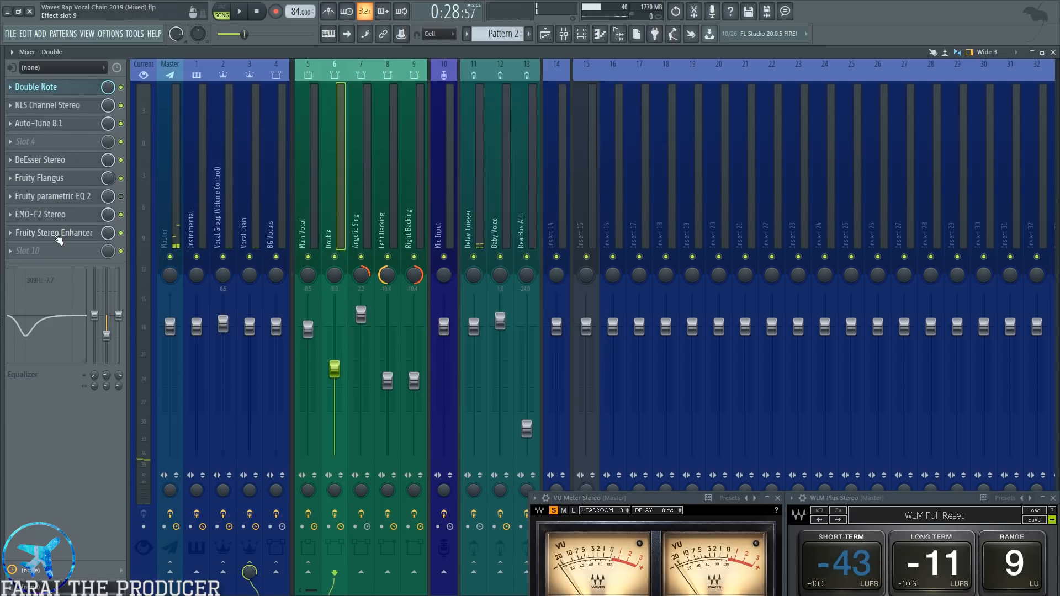
left_click(57, 237)
left_click_drag(364, 283, 419, 277)
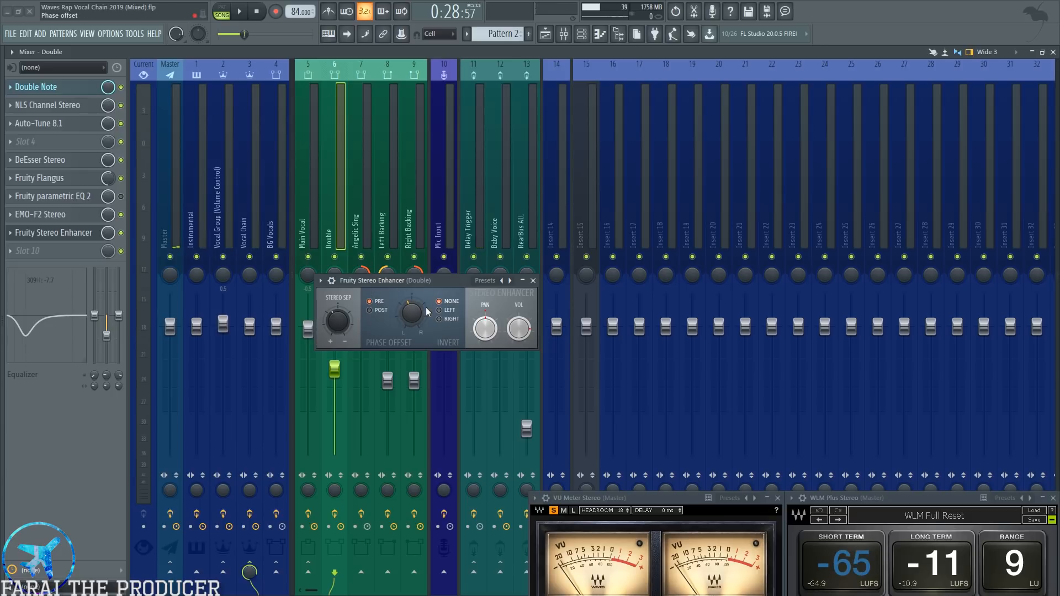
Try shifting the phase offset in the Double channel's Fruity Stereo Enhancer, and undo the tweak.
left_click_drag(419, 280, 423, 291)
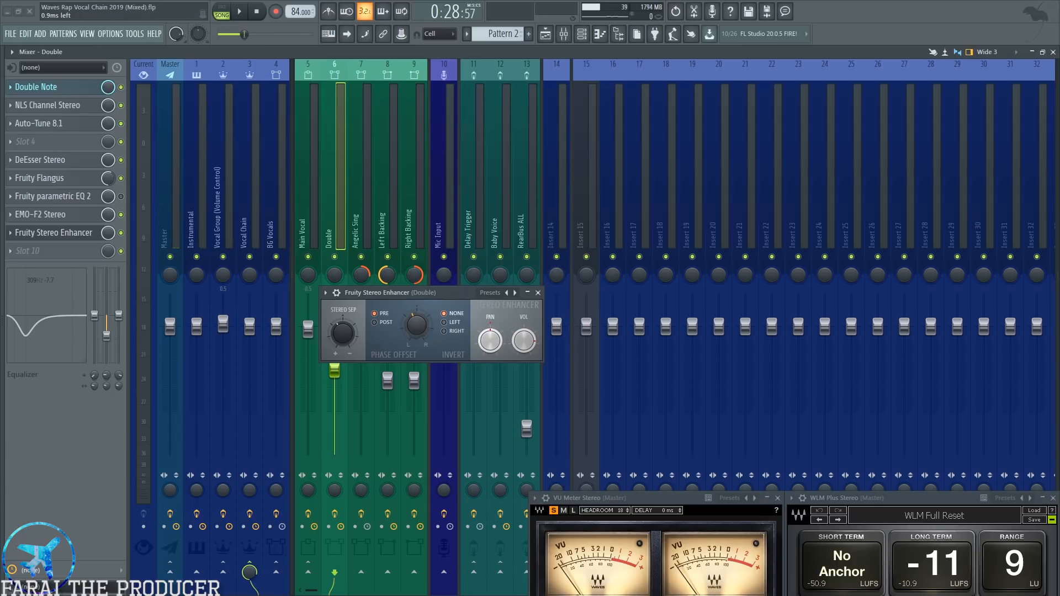
key("ctrl+z")
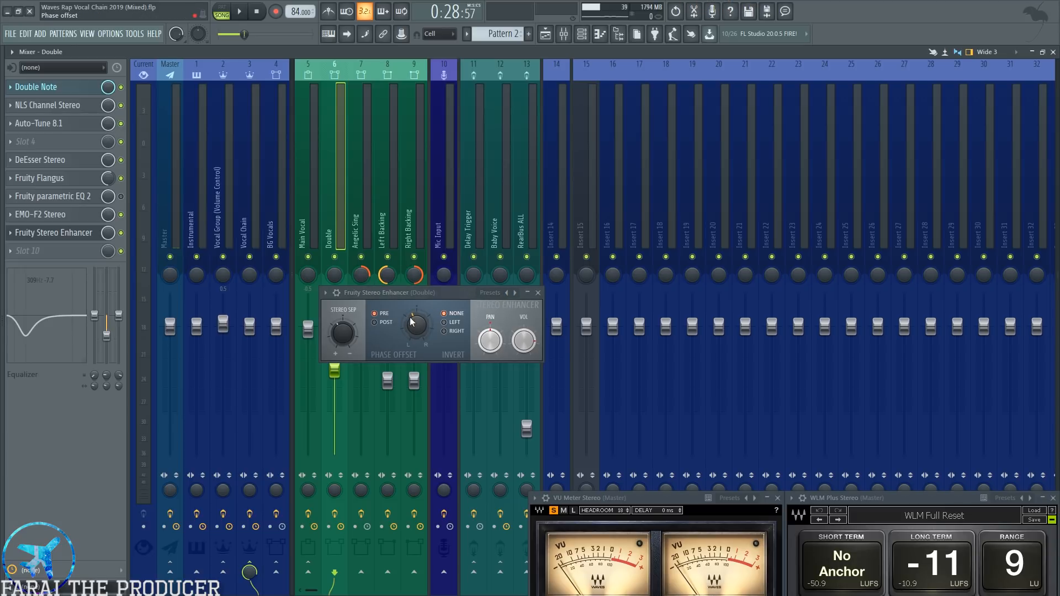
key("ctrl+z")
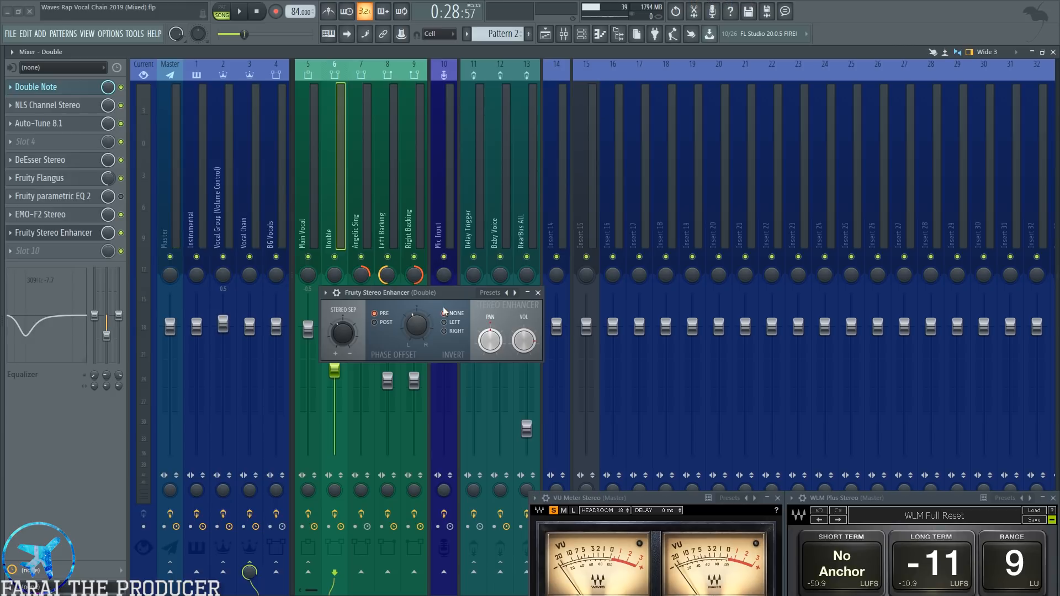
Solo the Double track, select roughly the first three quarters of bar 11 in the playlist timeline, and play it.
left_click(560, 43)
key("space")
key("F9")
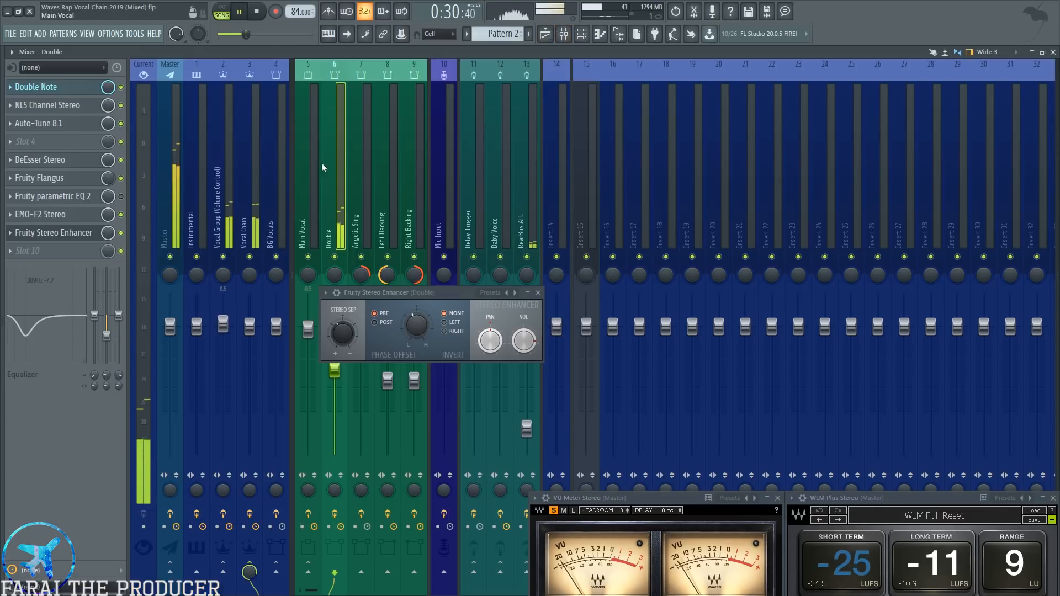
left_click(545, 34)
key("space")
left_click_drag(257, 87, 381, 117)
key("space")
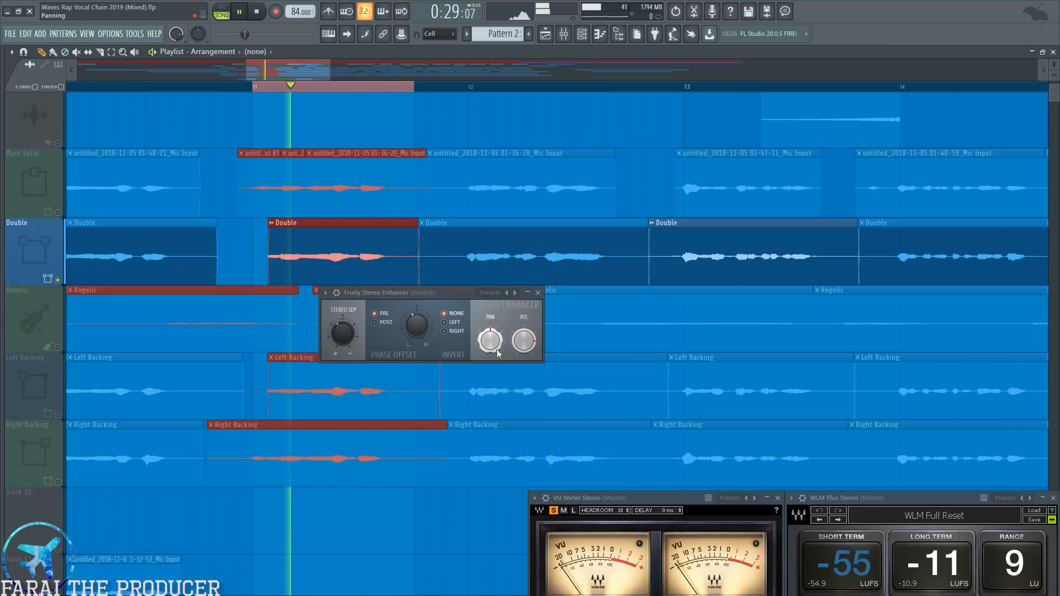
Audition the soloed Double with Fruity Stereo Enhancer and Fruity Flangus bypassed, and compare it with both re-enabled.
key("F9")
left_click(120, 233)
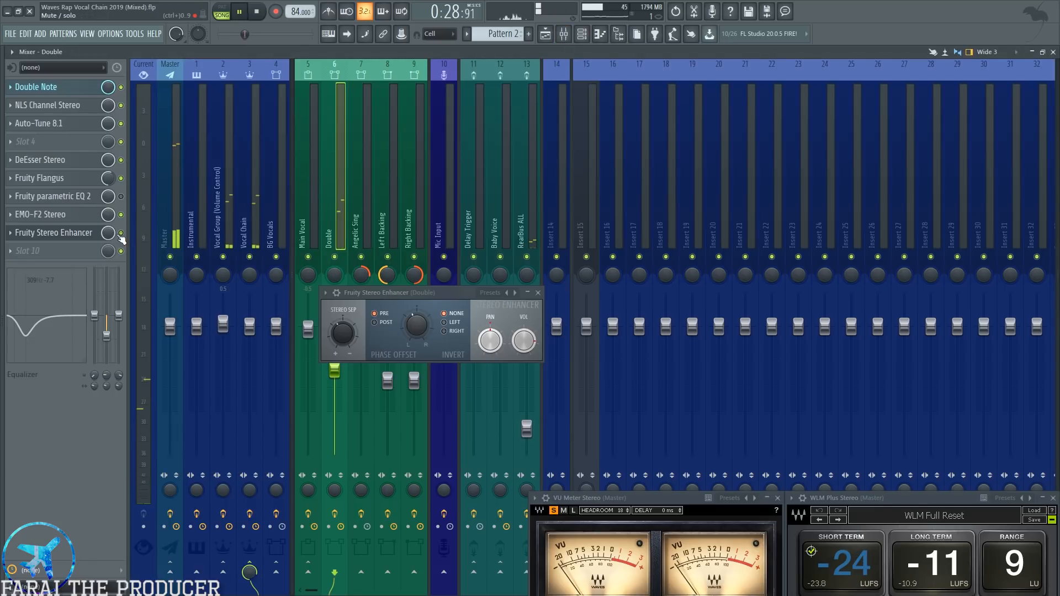
key("space")
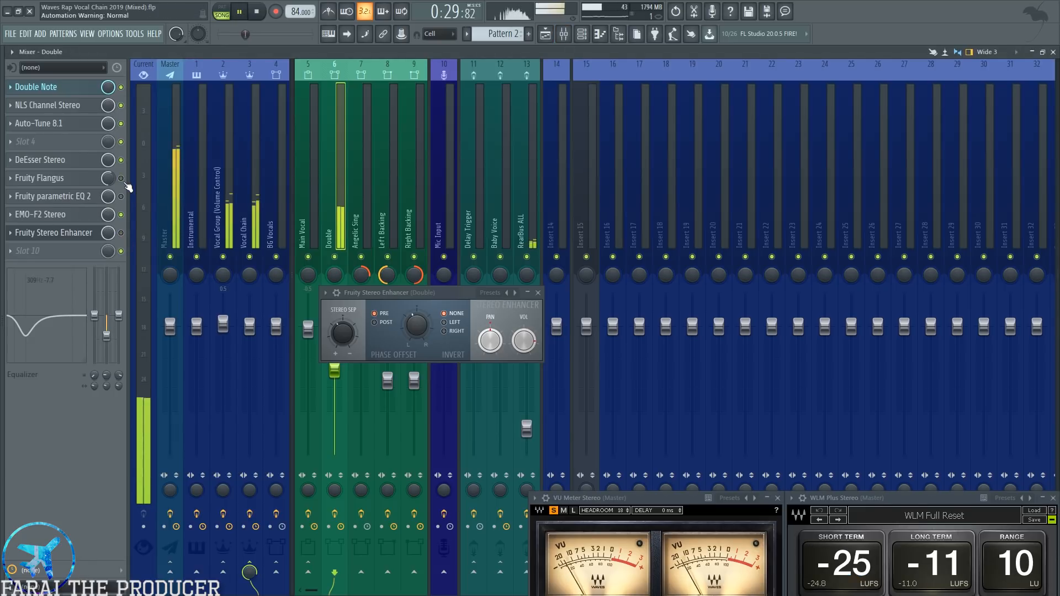
key("space")
left_click(121, 233)
key("space")
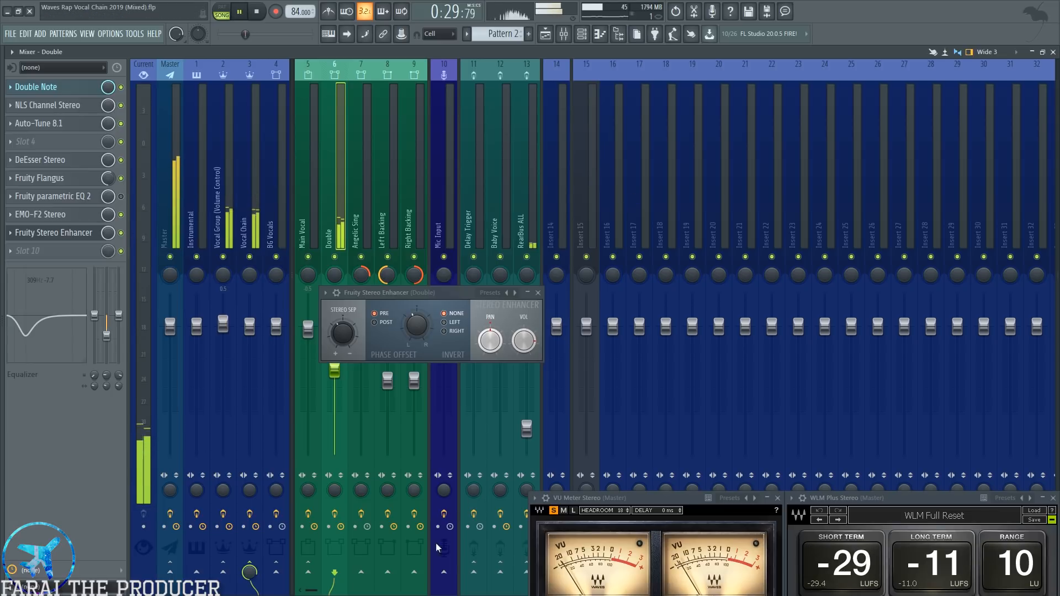
Try other knob settings in the Double channel's Fruity Stereo Enhancer during playback, including the phase offset, and undo the tweaks.
key("space")
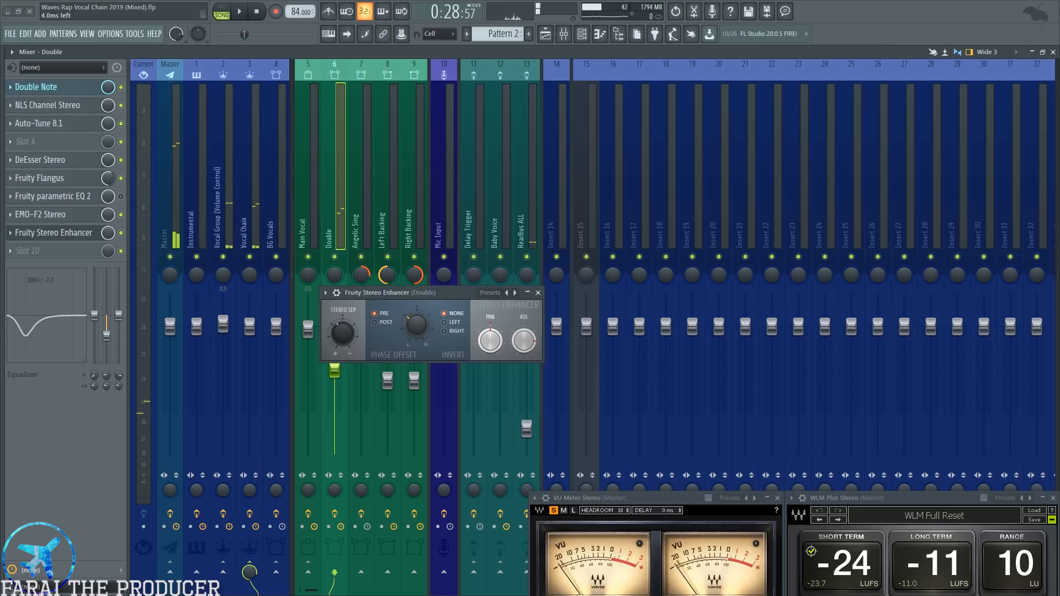
key("space")
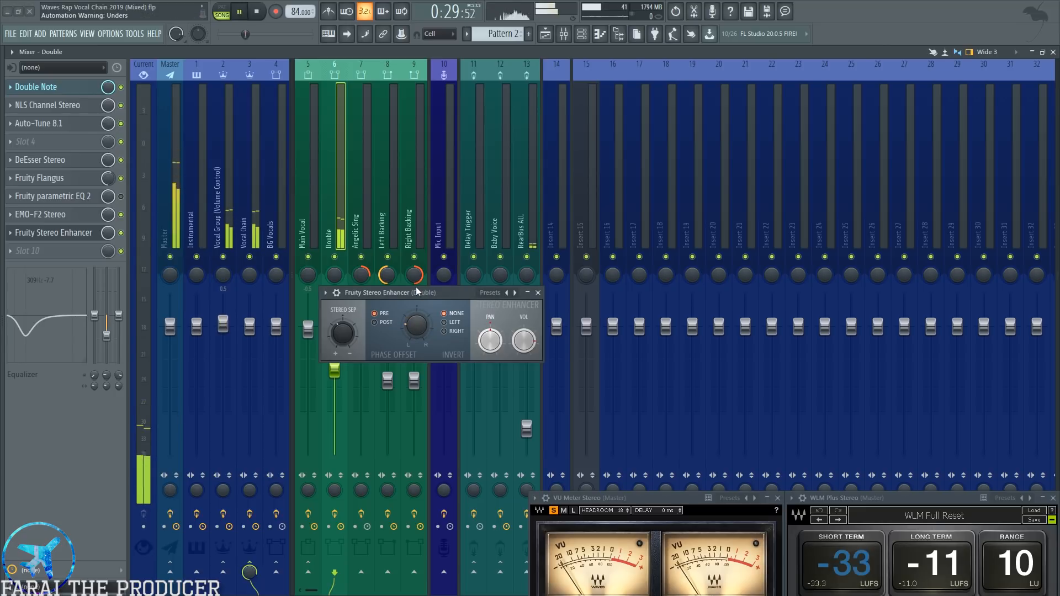
key("space")
key("ctrl+z")
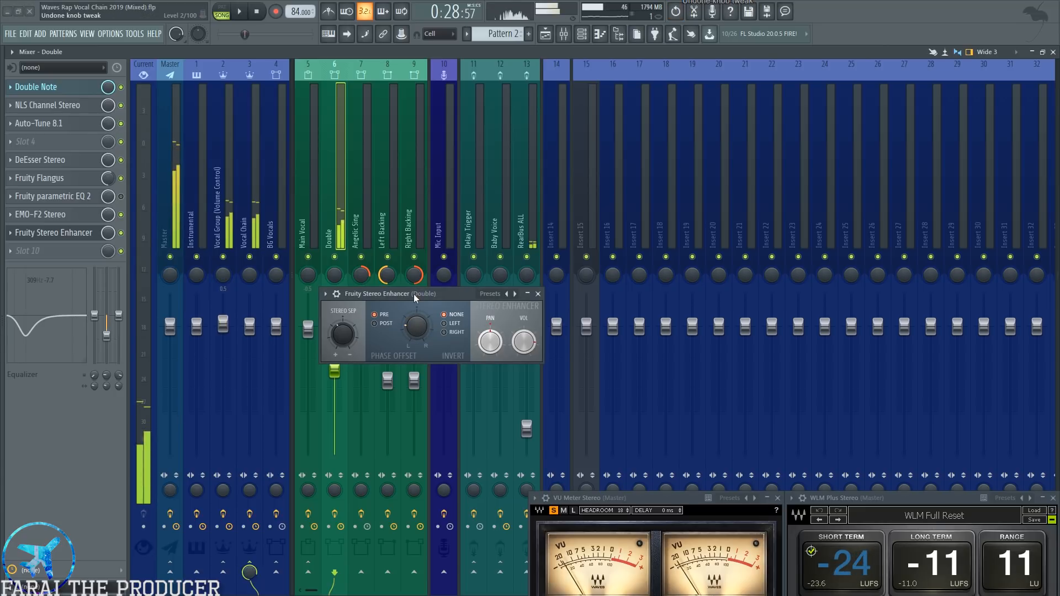
key("ctrl+z")
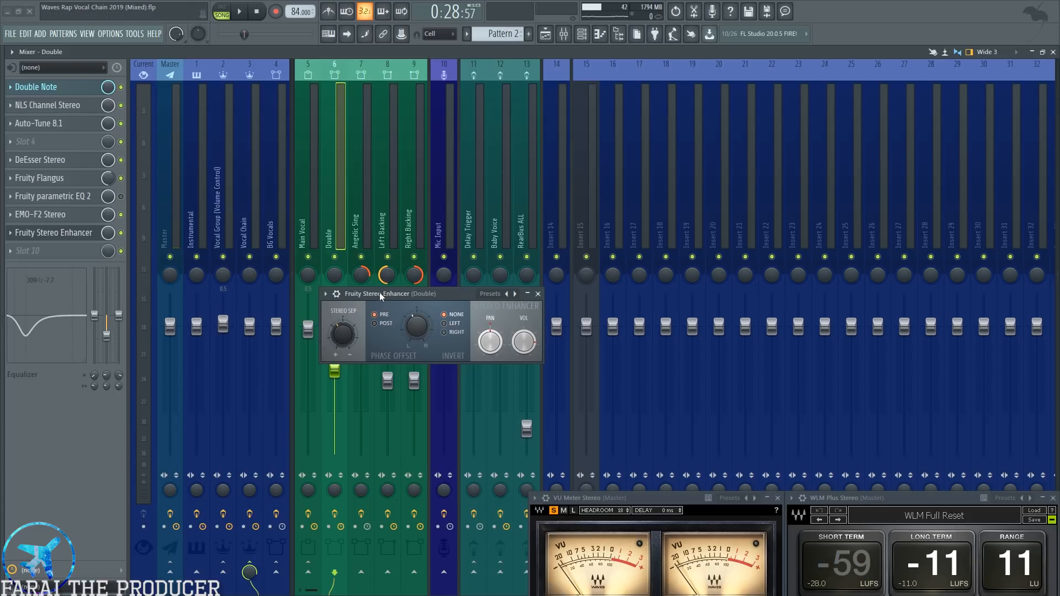
left_click_drag(379, 293, 393, 298)
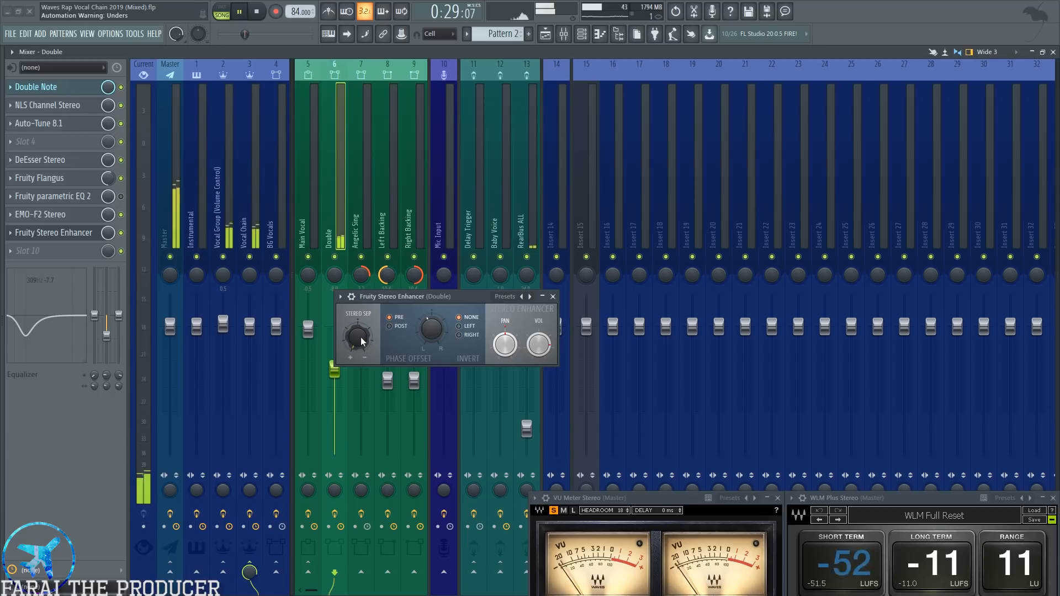
key("ctrl+z")
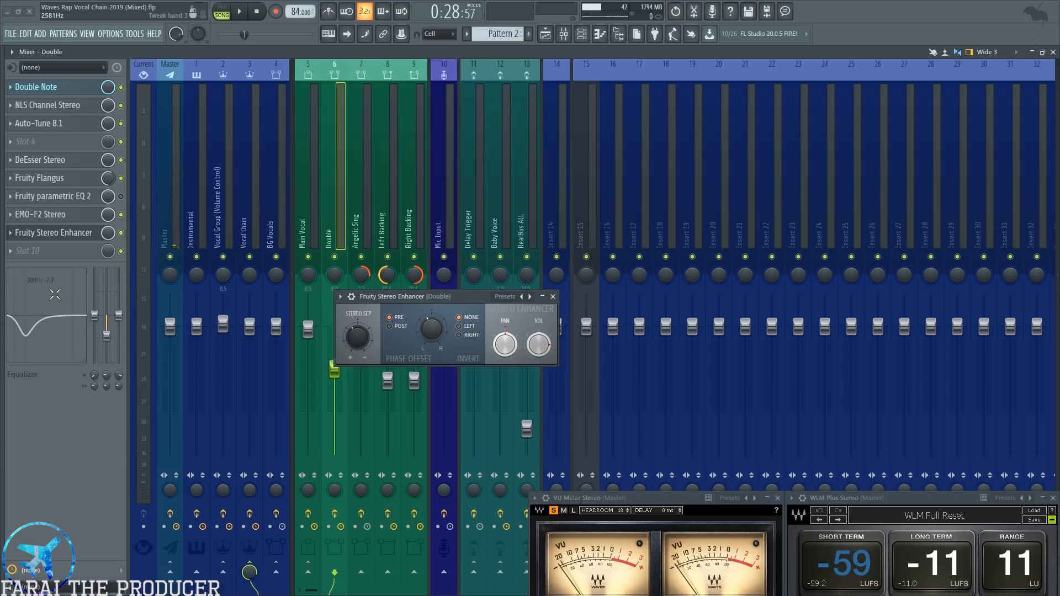
Close Fruity Stereo Enhancer, select the Left Backing channel in the mixer, and show the vocal clips around bar 11 in the playlist.
left_click(552, 297)
left_click(391, 221)
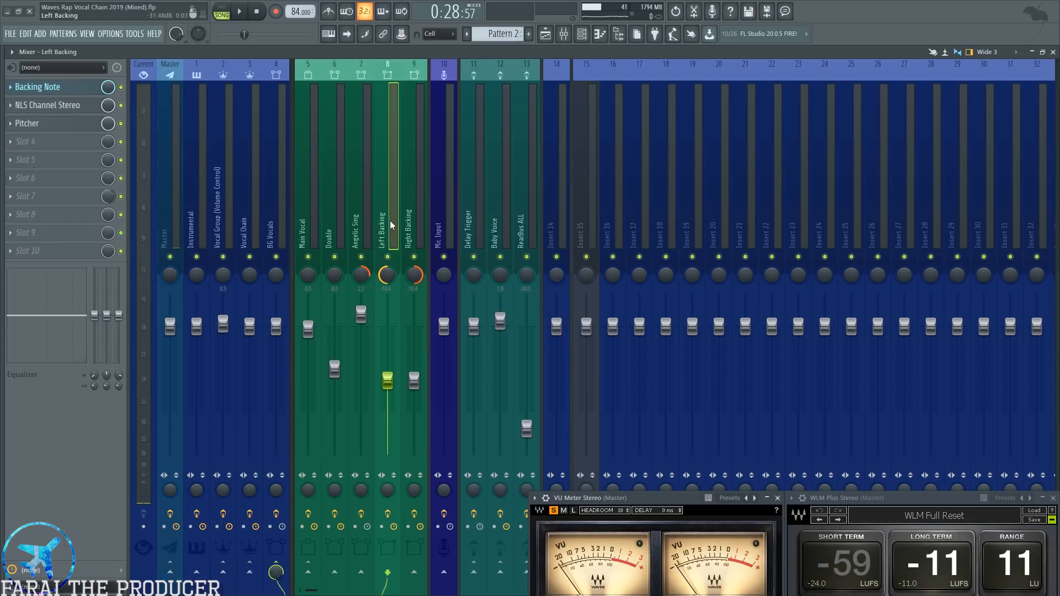
left_click(545, 34)
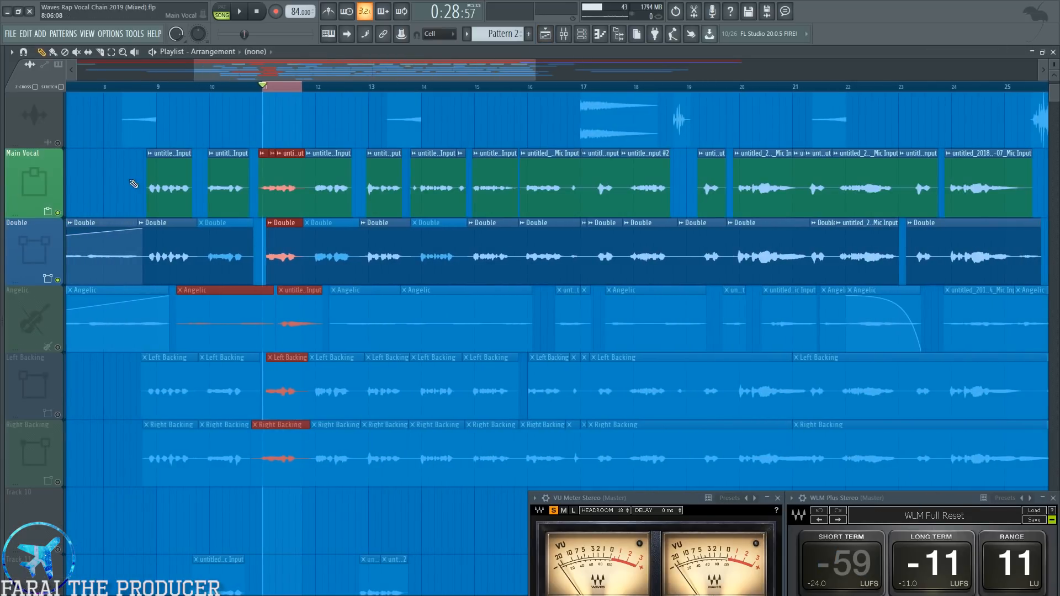
Solo the Angelic track, play the selected part of bar 11, and select its Angelic Sing channel in the mixer.
left_click(133, 183, "ctrl")
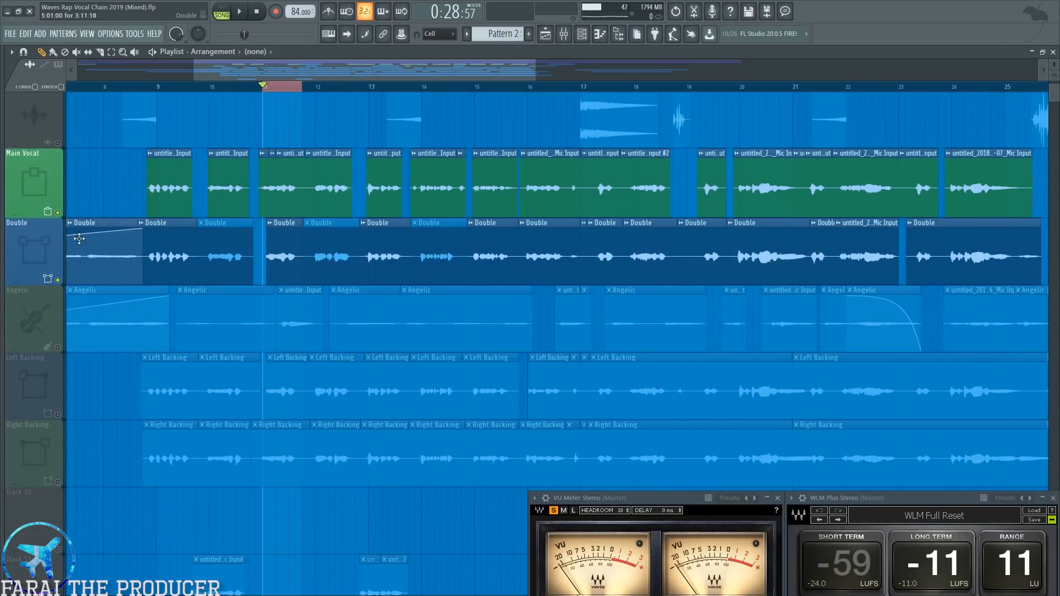
left_click(58, 349)
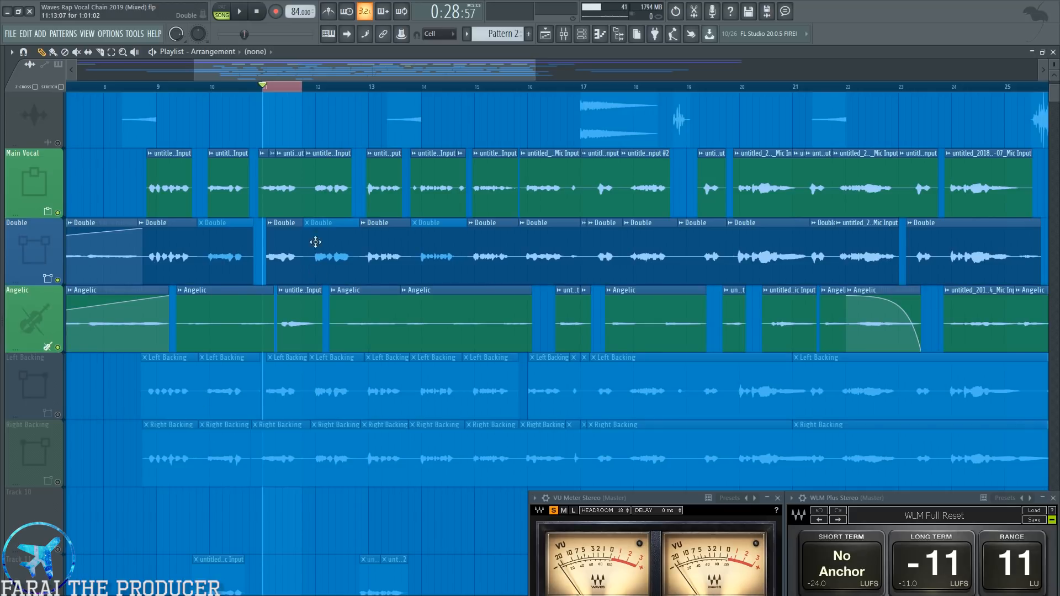
right_click(58, 348)
key("space")
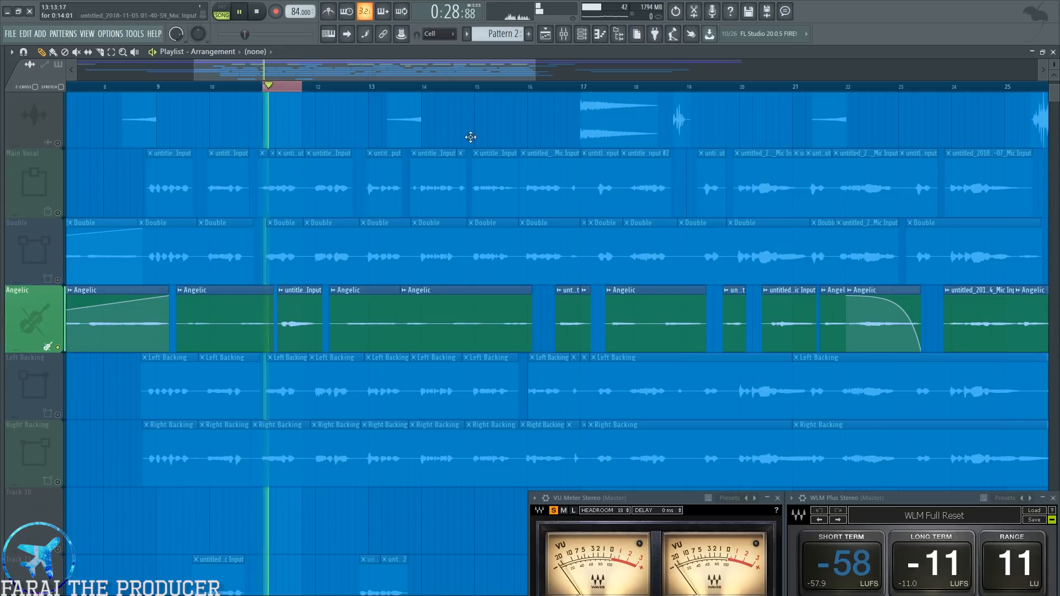
key("F9")
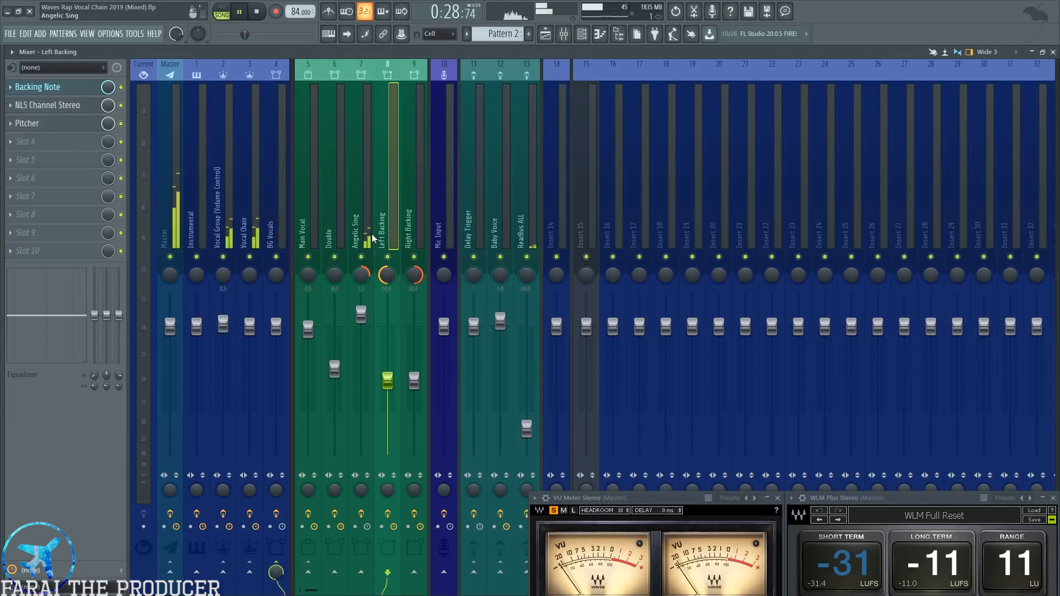
left_click(370, 207)
key("space")
key("F9")
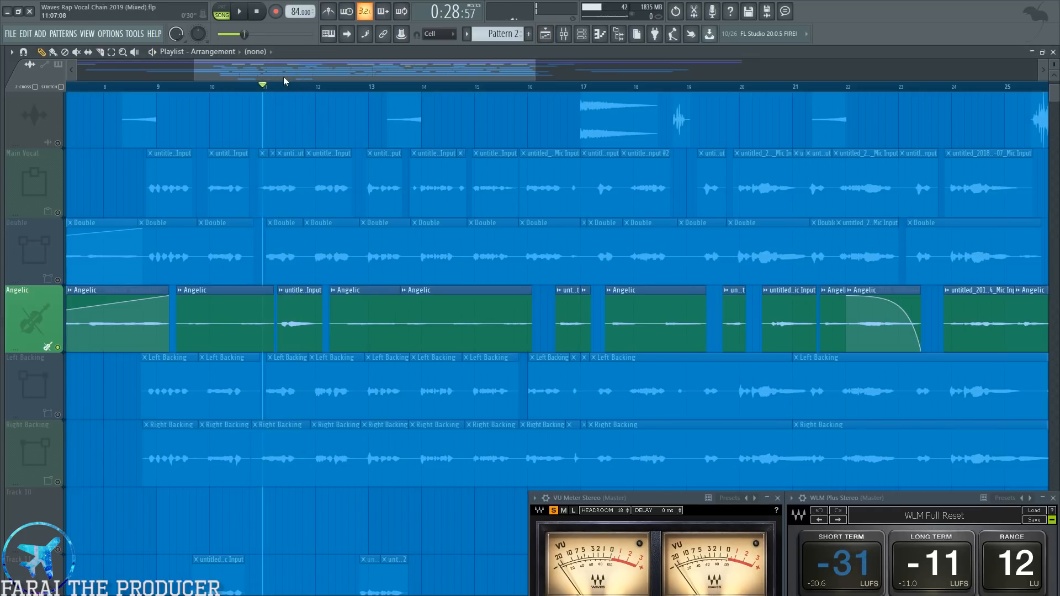
Clear the time selection and audition the soloed Angelic track from shortly before bar 8, ending in the mixer view.
scroll(287, 89, "down", 3)
left_click(221, 91)
scroll(221, 91, "down", 2)
left_click(219, 92)
key("space")
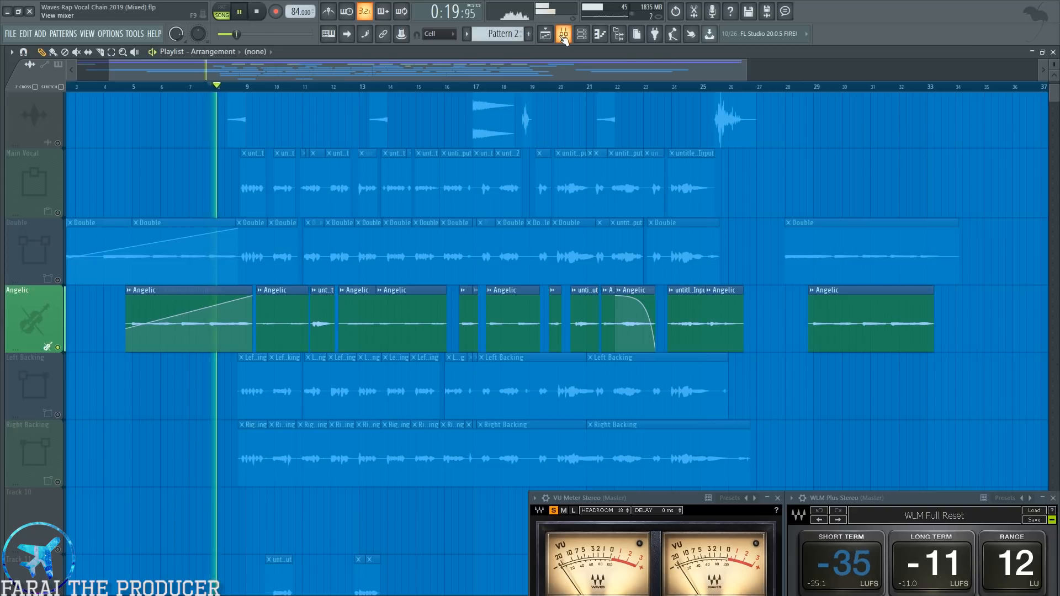
key("F9")
key("space")
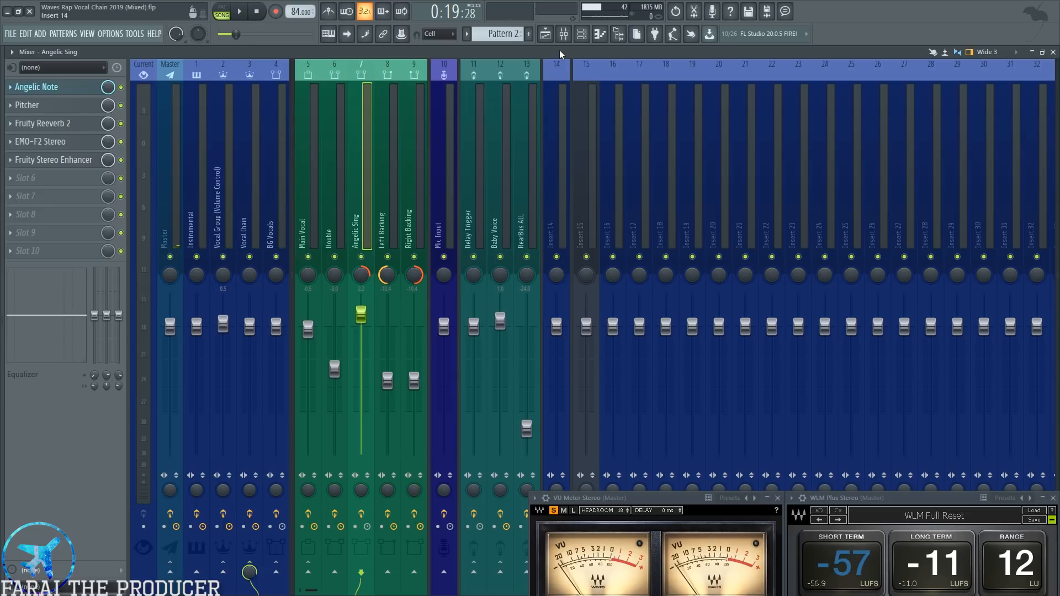
Compare the effect chains of the Main Vocal, Angelic Sing, Left Backing and Right Backing channels, ending on Angelic Sing.
left_click(309, 170)
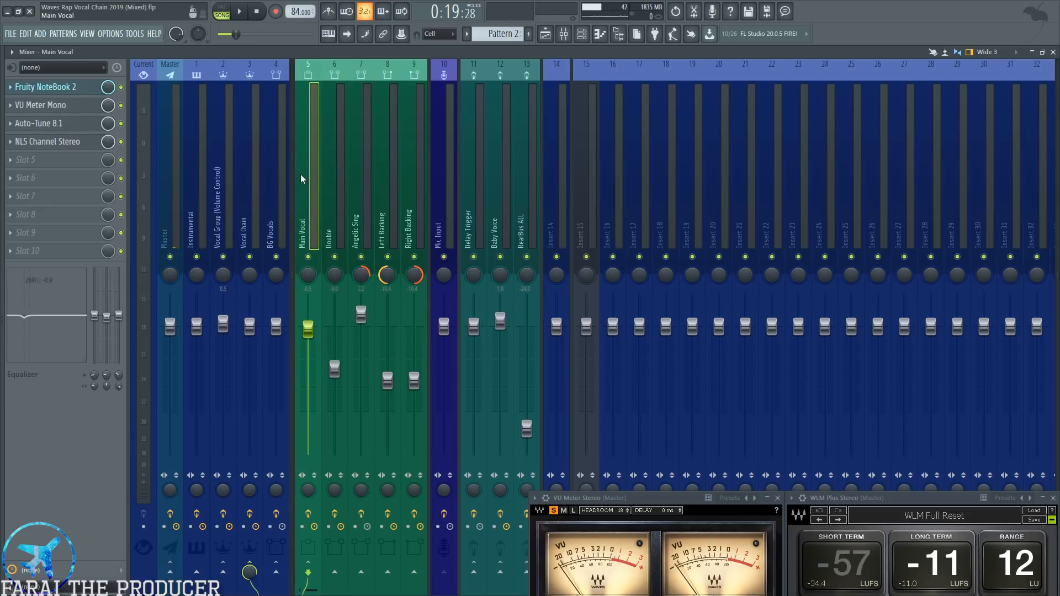
left_click(366, 199)
left_click(388, 203)
left_click(412, 203)
left_click(358, 208)
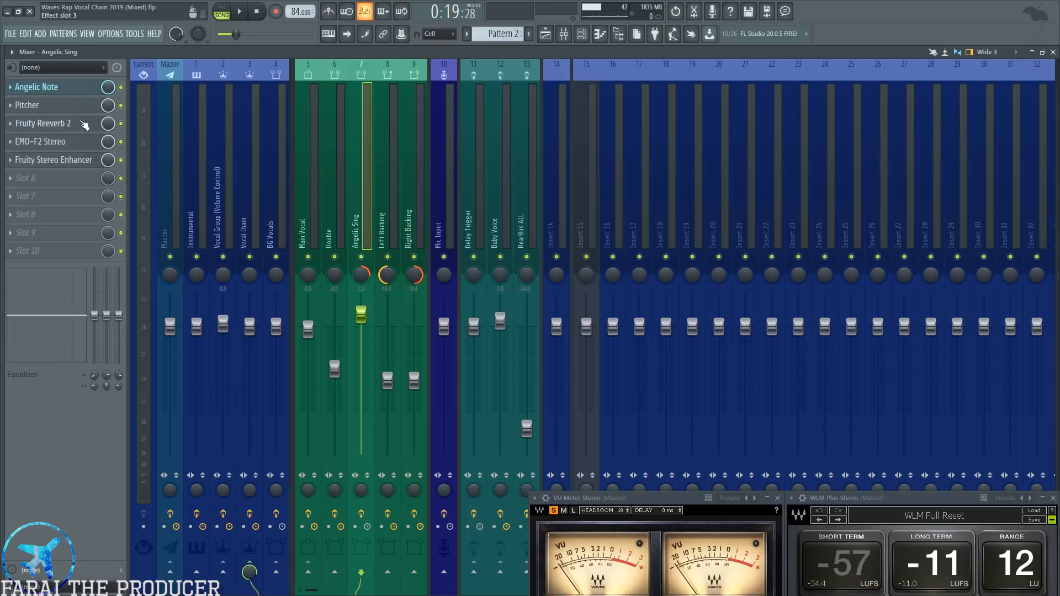
Open Pitcher and Fruity Reeverb 2 from the Angelic Sing channel and arrange both windows over the mixer for examination.
left_click(37, 106)
left_click_drag(670, 142, 549, 144)
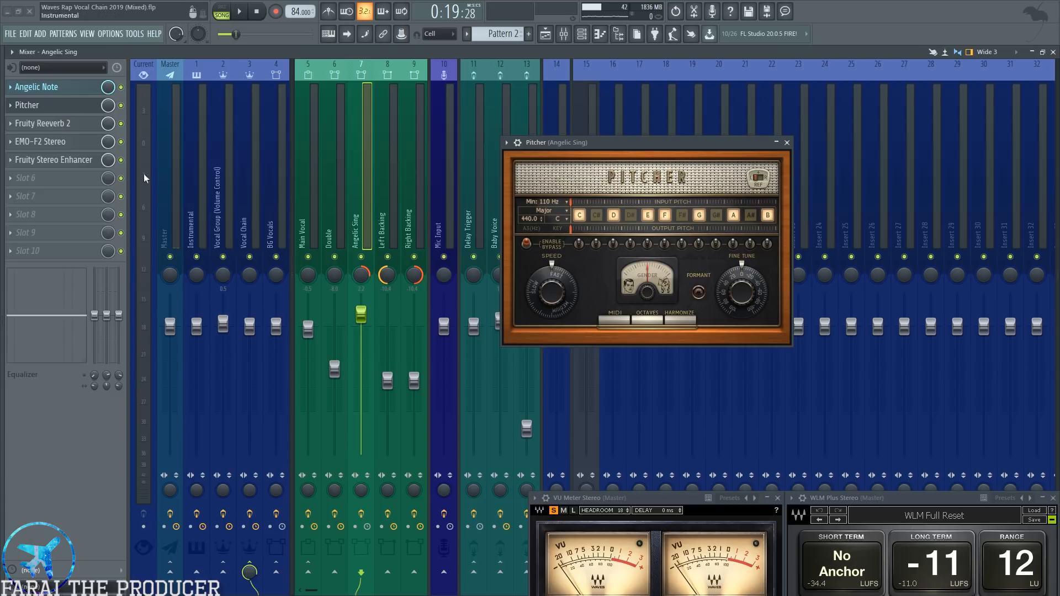
left_click(87, 129)
left_click_drag(550, 199, 574, 257)
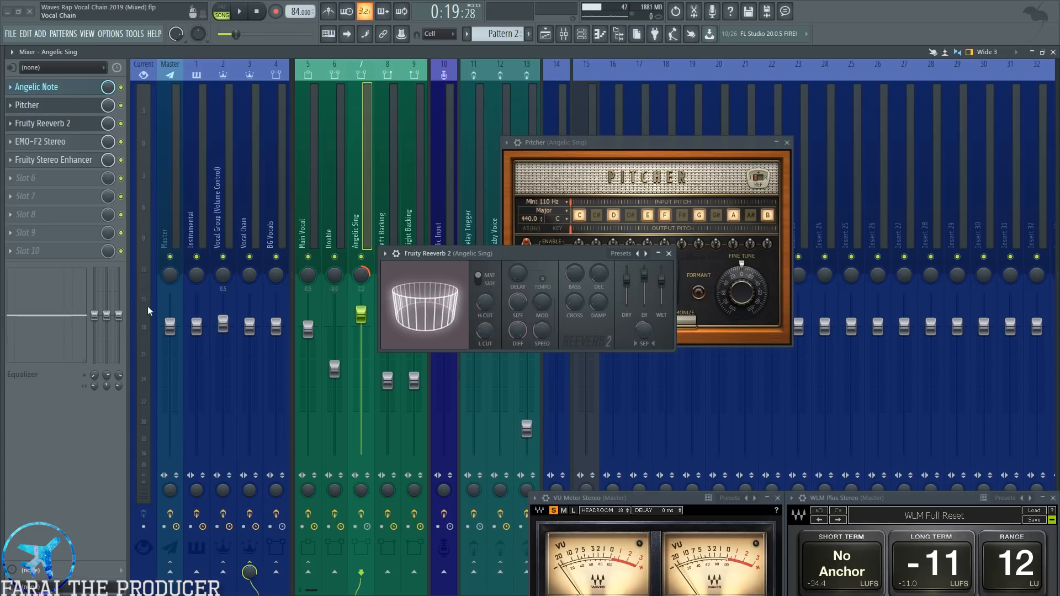
left_click_drag(491, 255, 428, 276)
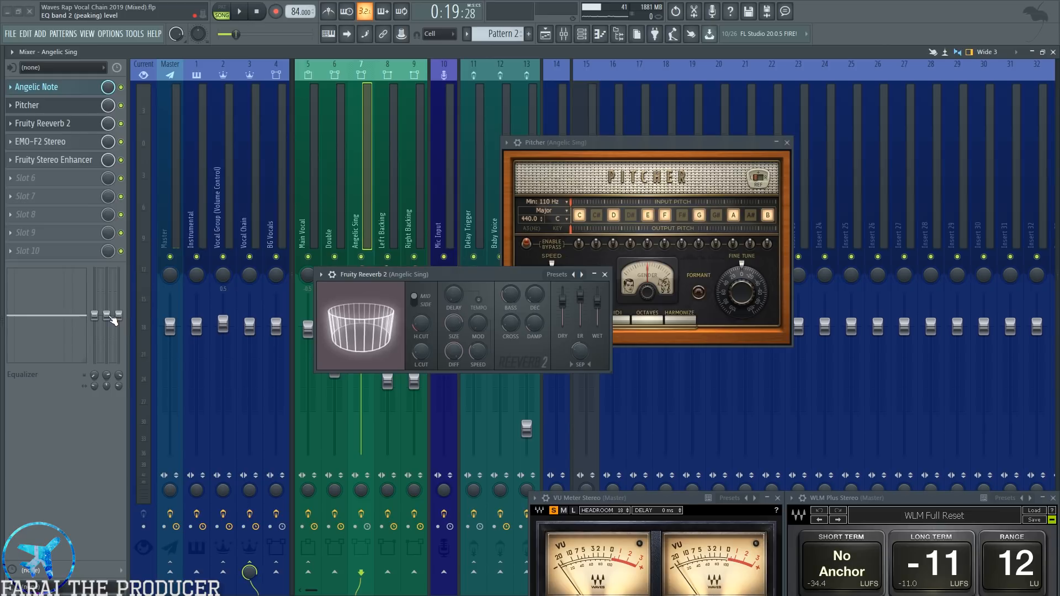
Try a strong boost of the Angelic Sing channel's middle equalizer band during playback and undo it.
left_click_drag(108, 316, 109, 269)
key("space")
key("ctrl+z")
key("space")
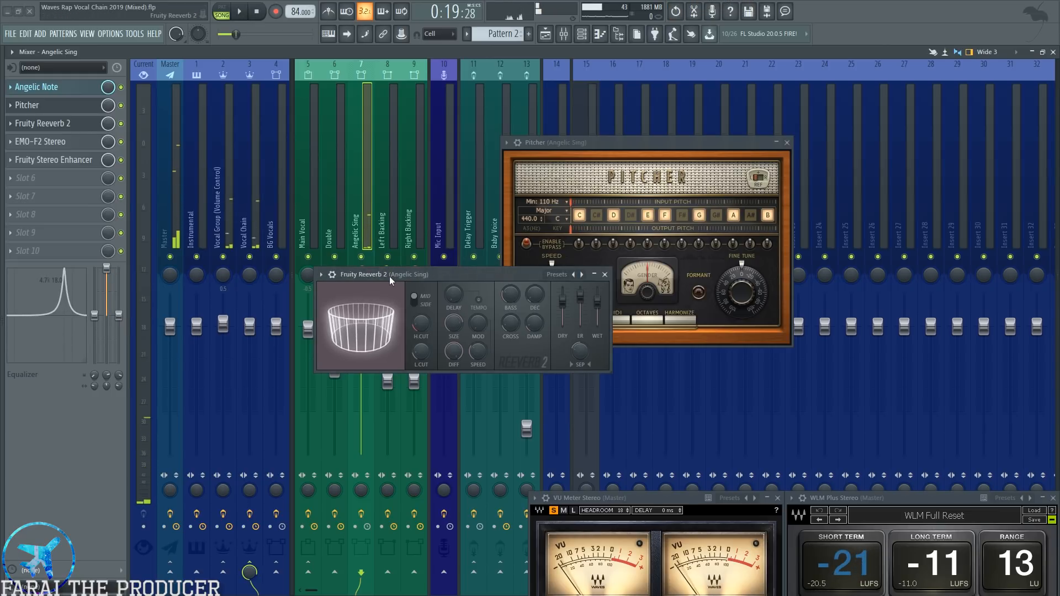
key("ctrl+z")
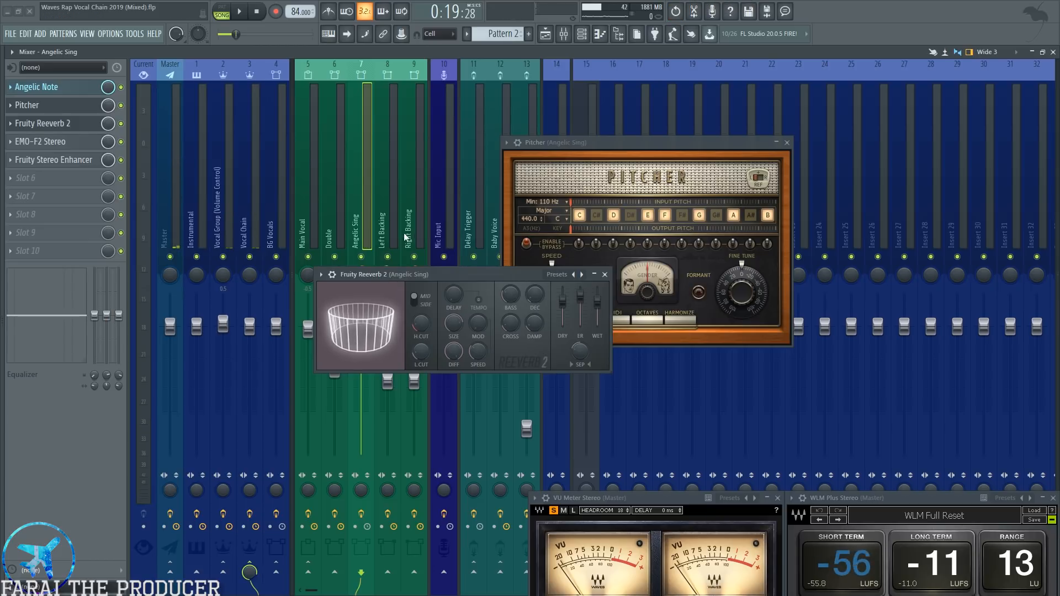
Examine EMO-F2 Stereo on the Angelic Sing channel, close it, and open Fruity Stereo Enhancer beside the other plugin windows.
left_click_drag(389, 275, 425, 320)
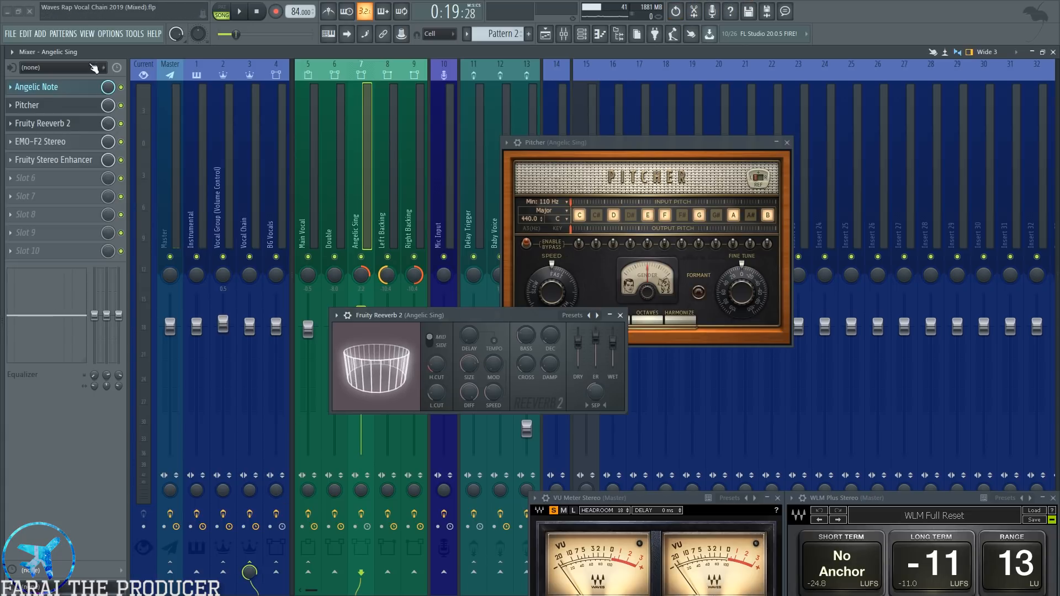
left_click(47, 145)
left_click_drag(701, 316, 600, 251)
left_click(83, 142)
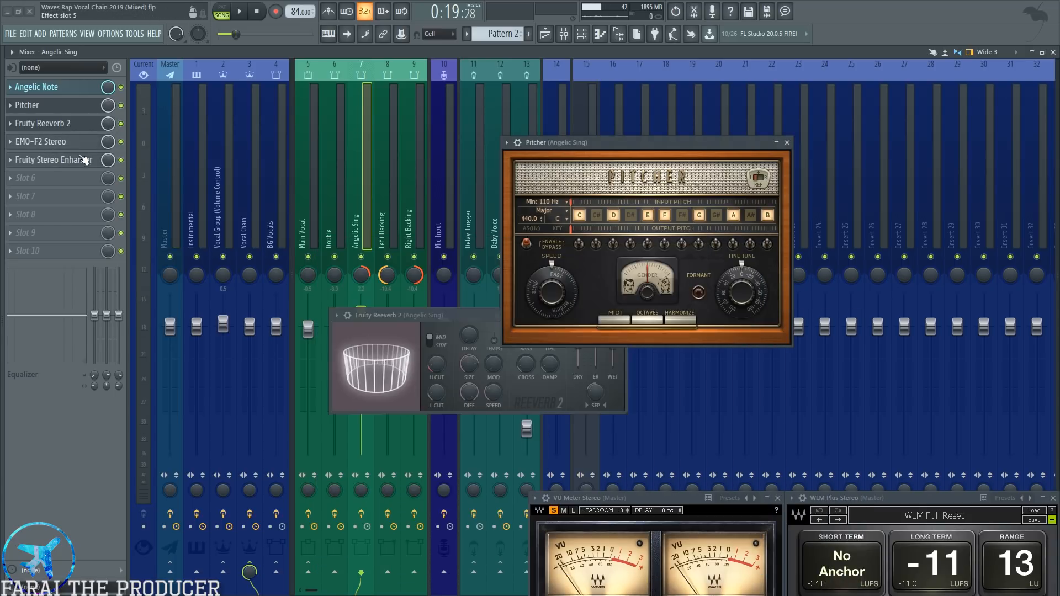
left_click(66, 160)
left_click_drag(279, 188, 358, 268)
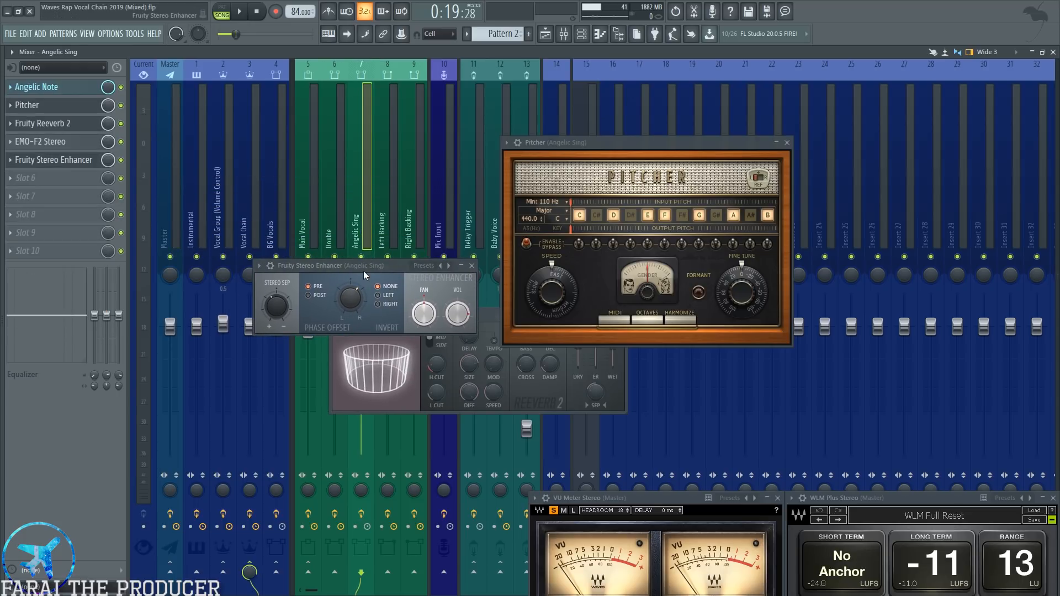
Save the project and close the Fruity Stereo Enhancer, Pitcher and Fruity Reeverb 2 windows.
key("ctrl+s")
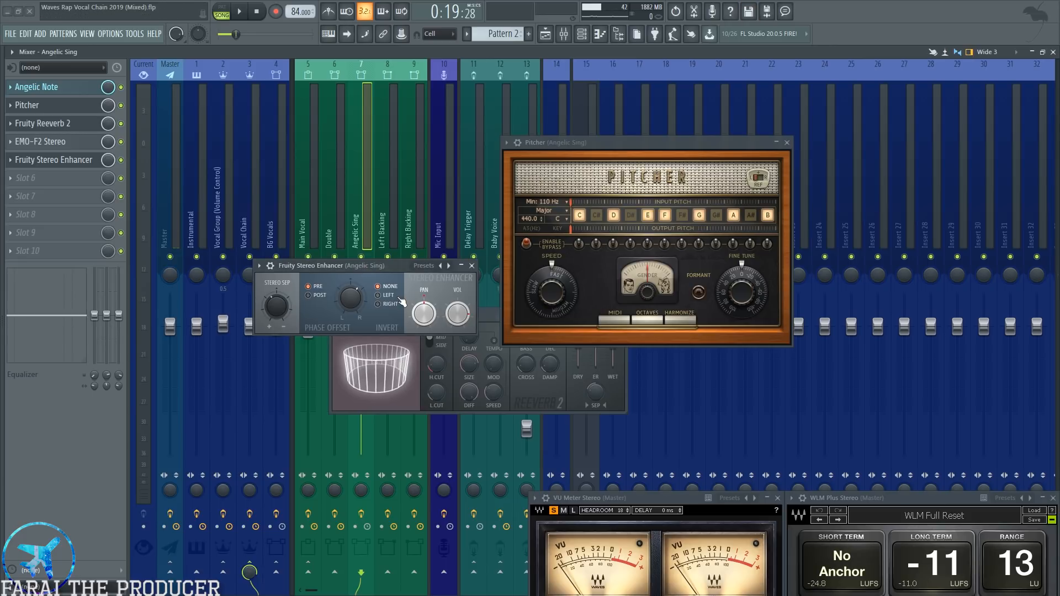
left_click(472, 266)
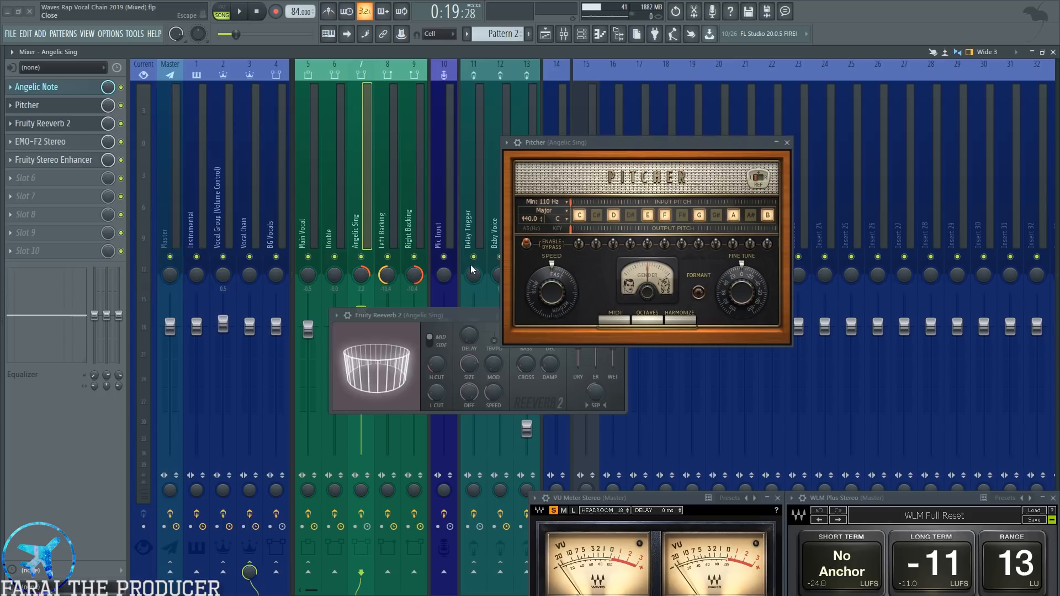
left_click(787, 142)
left_click(621, 317)
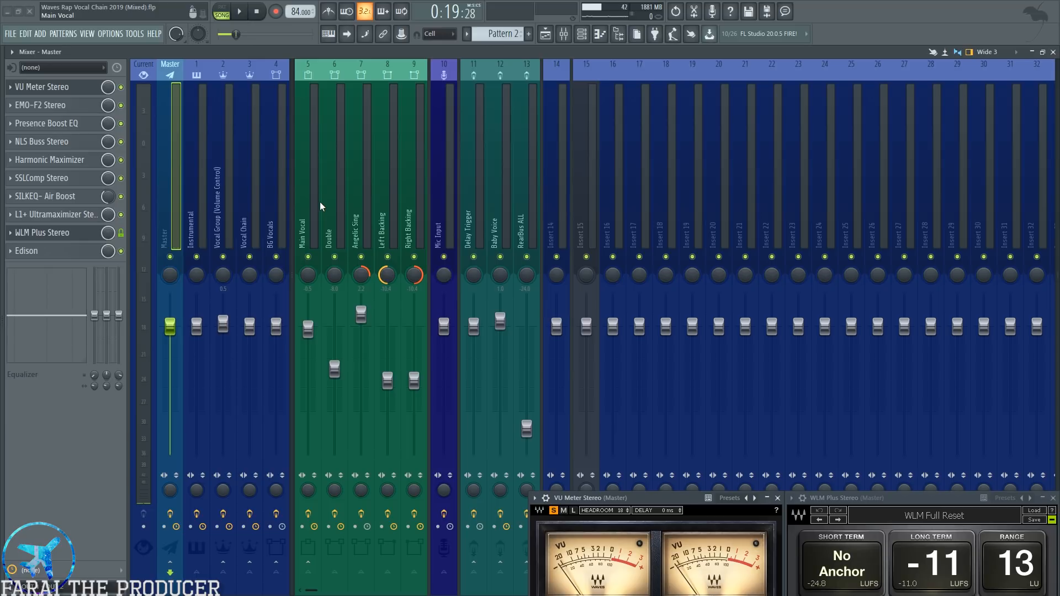
Show the Angelic Sing channel and the Left and Right Backing channels in the mixer, and select Main Vocal.
left_click(367, 202)
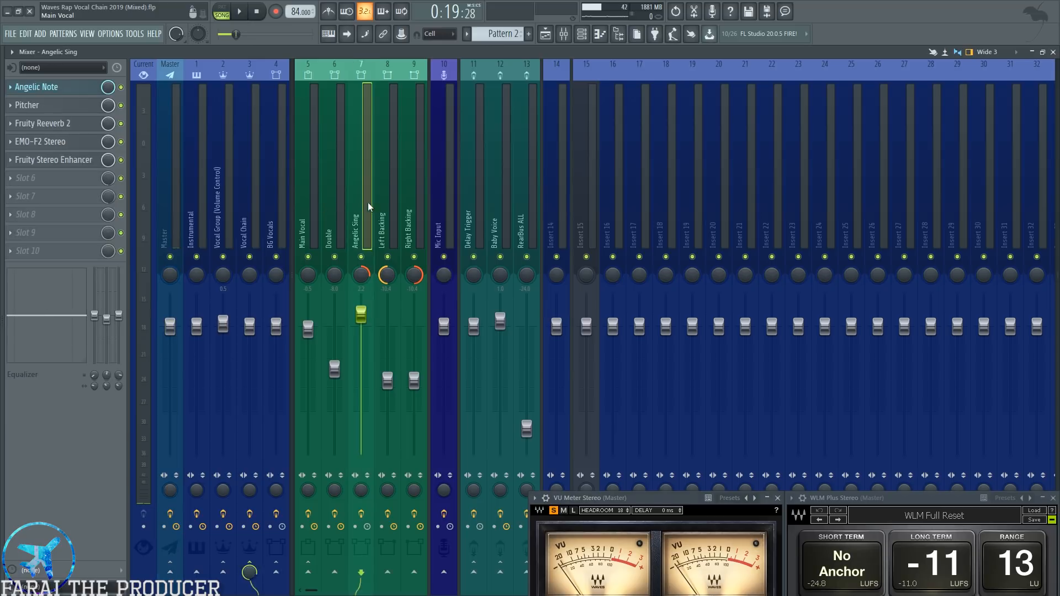
left_click(382, 204)
left_click(405, 202, "ctrl")
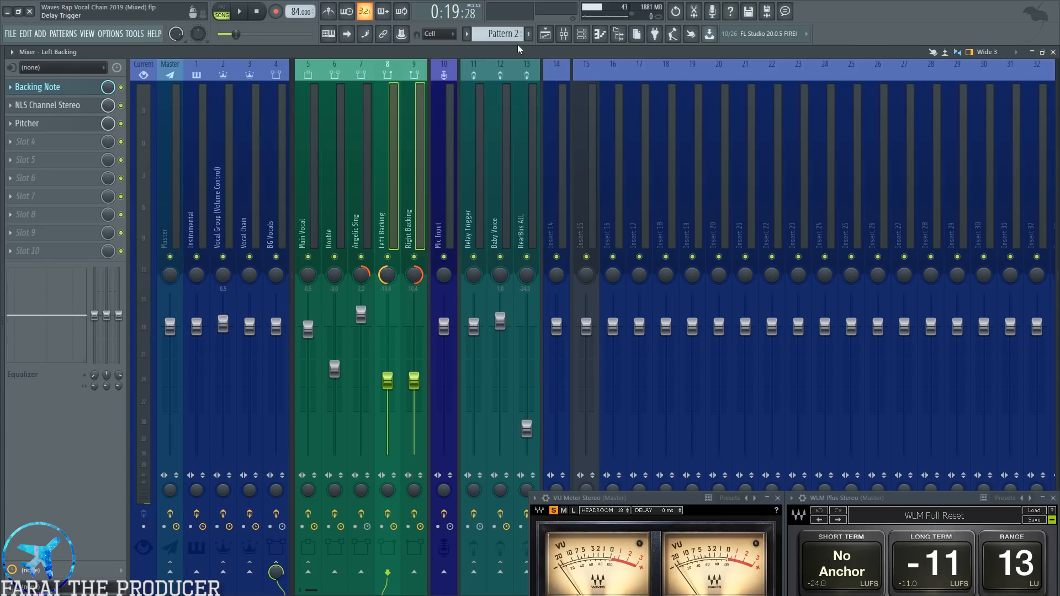
left_click(307, 174)
In the playlist, unmute Main Vocal, Left Backing and Right Backing, mute Angelic, and start playback from bar 8.
left_click(545, 34)
scroll(218, 93, "down", 3)
left_click(217, 89)
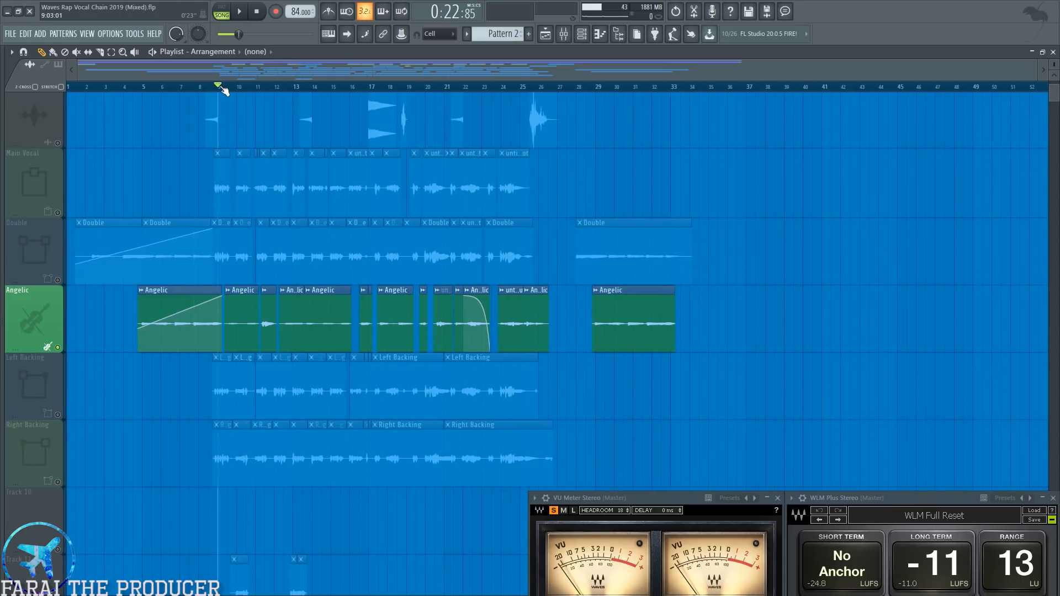
scroll(217, 89, "up", 3)
left_click(58, 212)
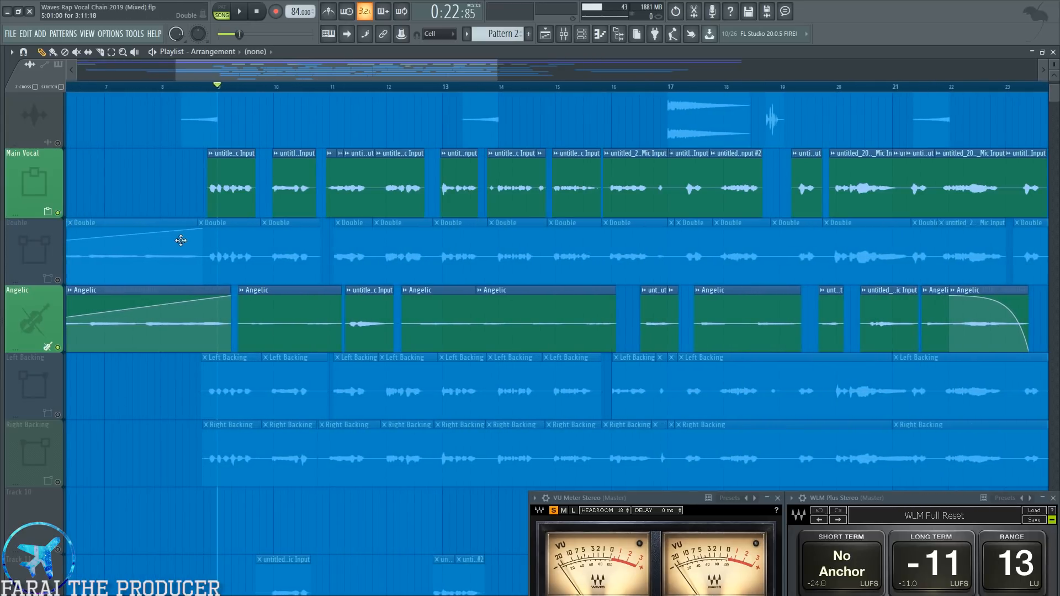
left_click(58, 414)
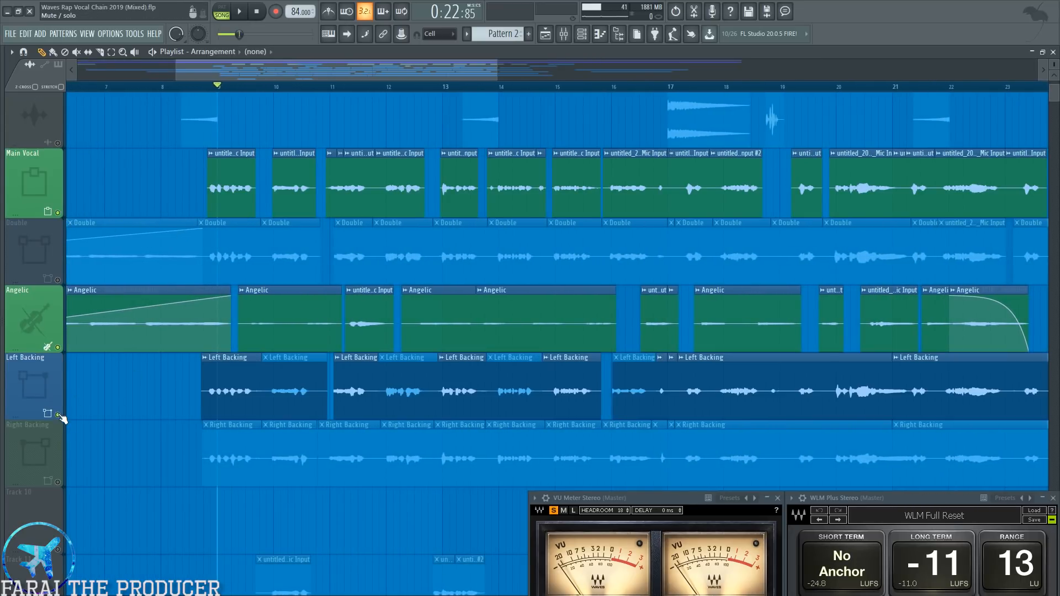
left_click(58, 481)
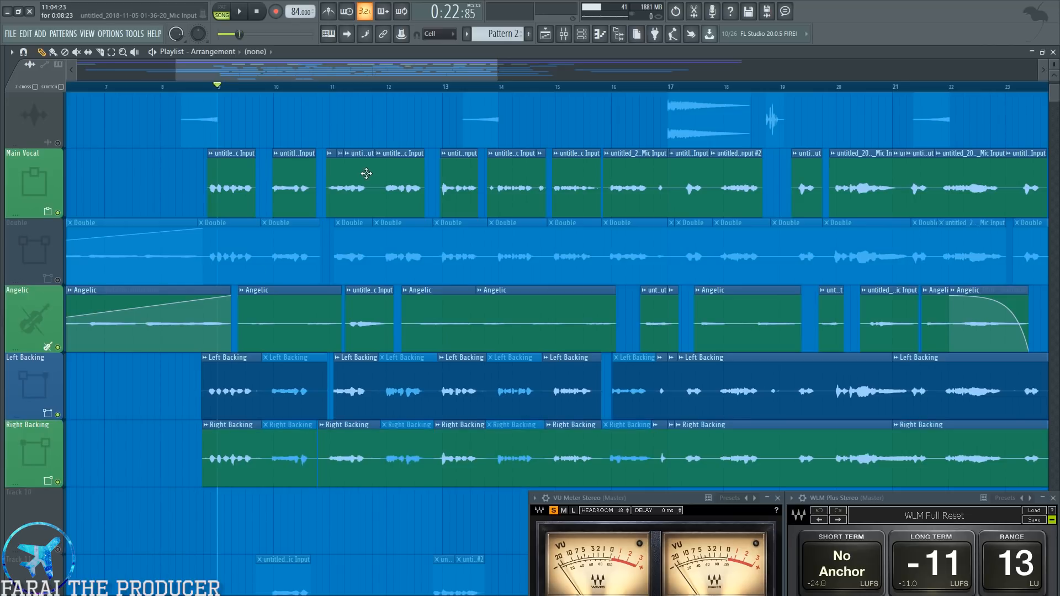
left_click(58, 348)
left_click(163, 88)
key("space")
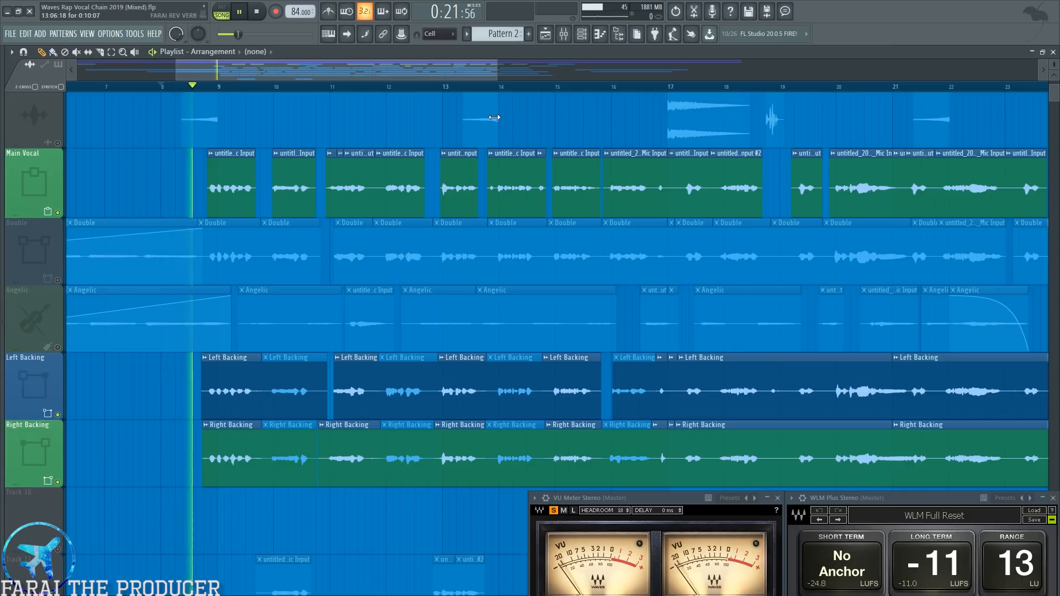
Listen to the main vocal with both backing tracks, restarting playback once, and watch their levels in the mixer.
left_click(565, 36)
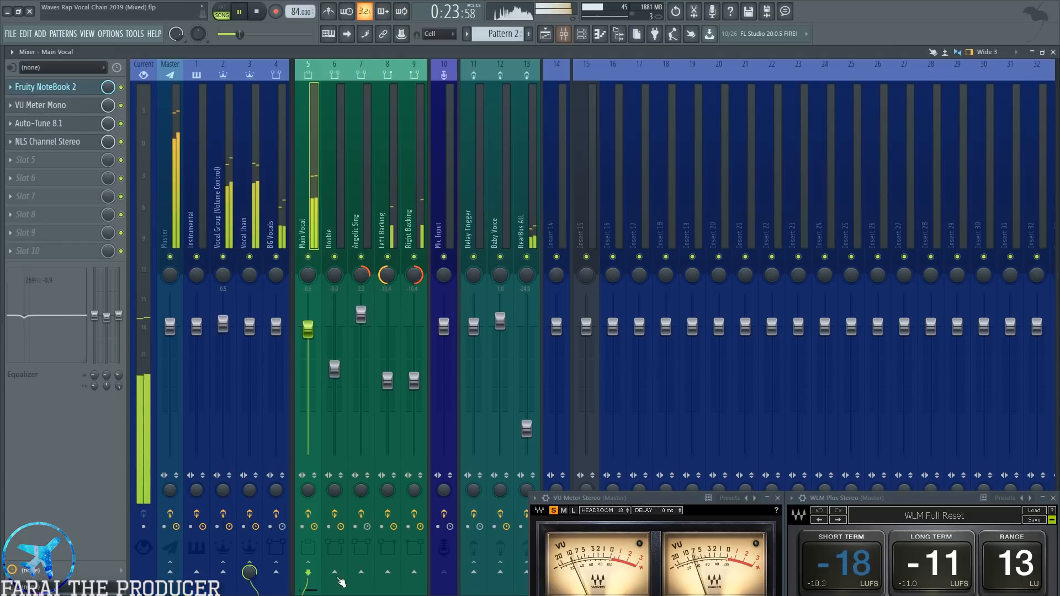
left_click(545, 35)
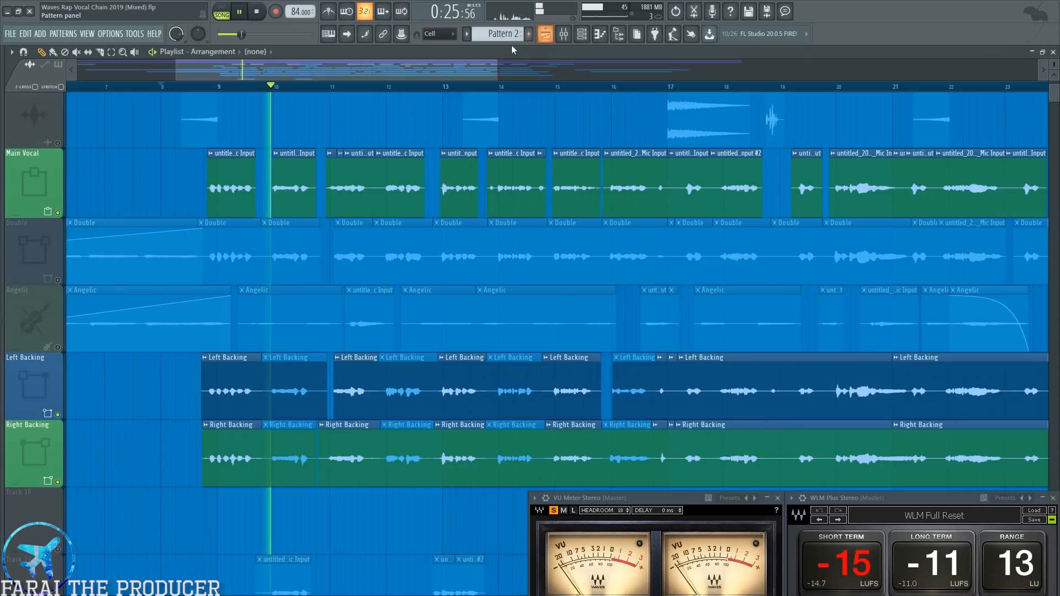
key("space")
key("space")
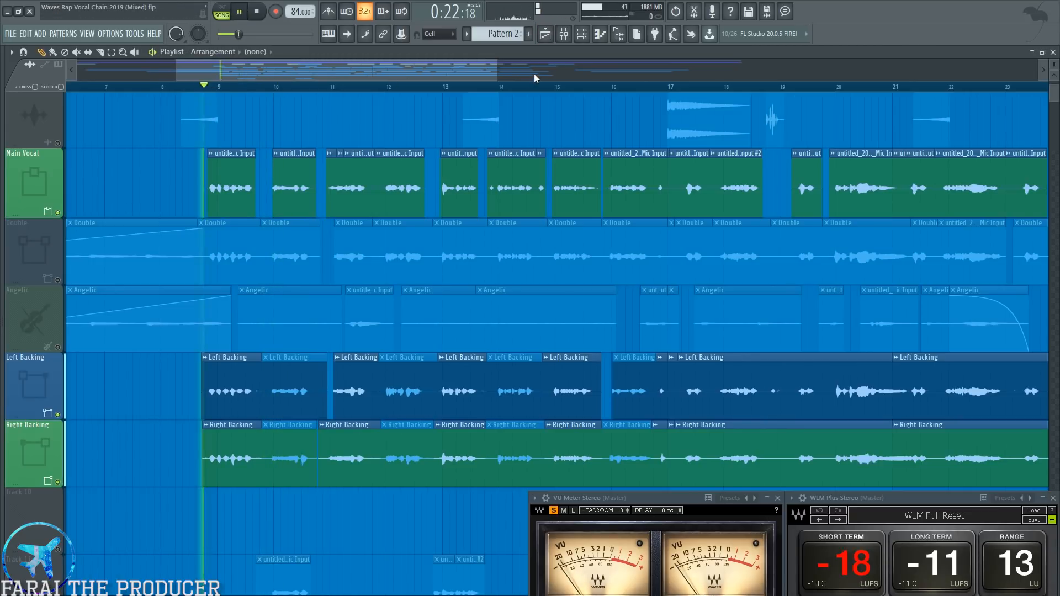
left_click(563, 33)
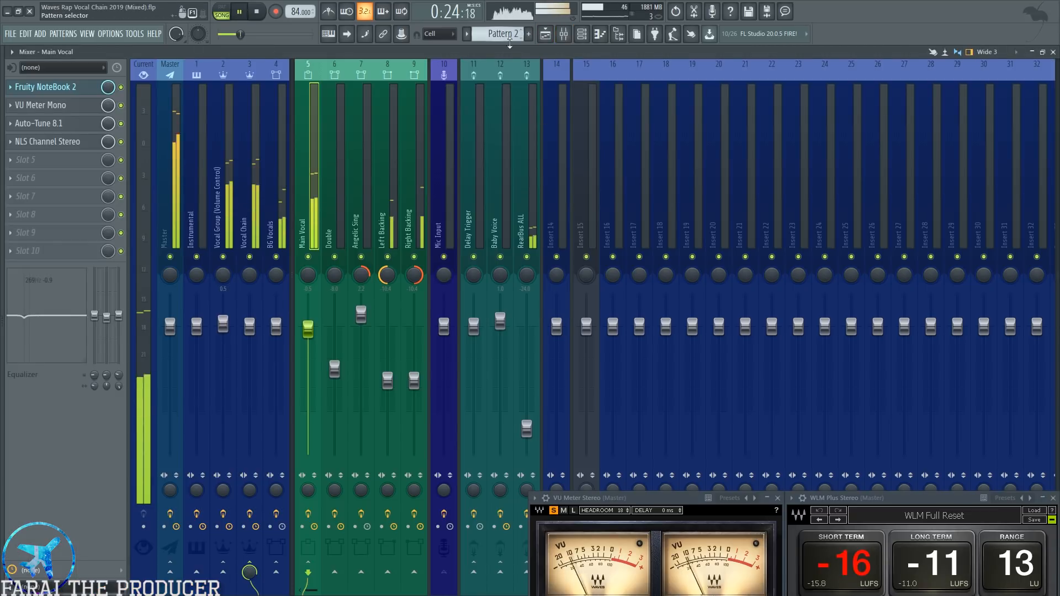
key("space")
Audition the mix with Right Backing muted, with both backing channels muted, and with both restored, and select Left Backing.
left_click(414, 256)
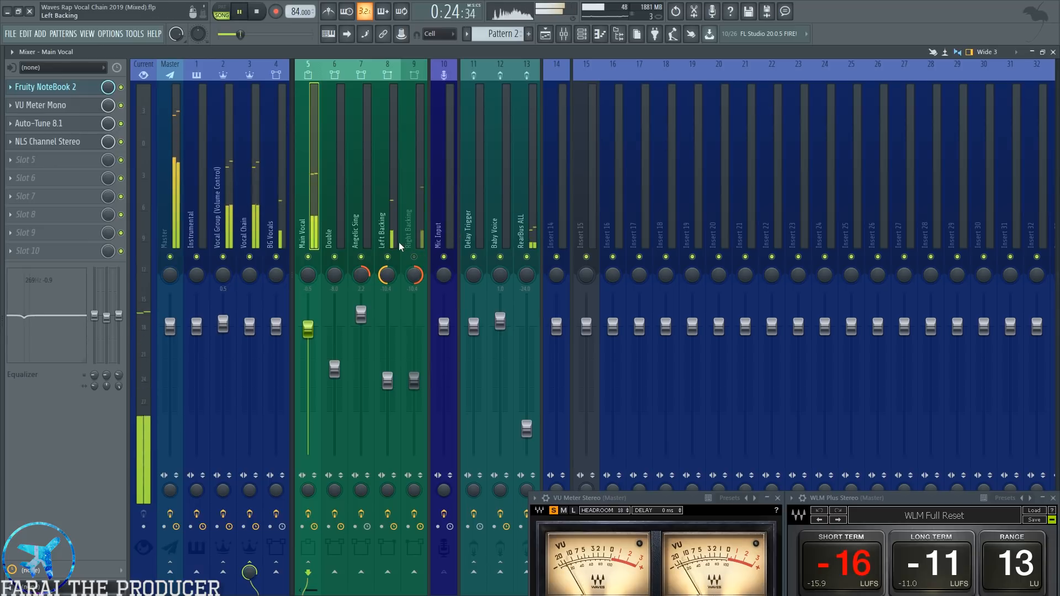
key("space")
left_click(388, 257)
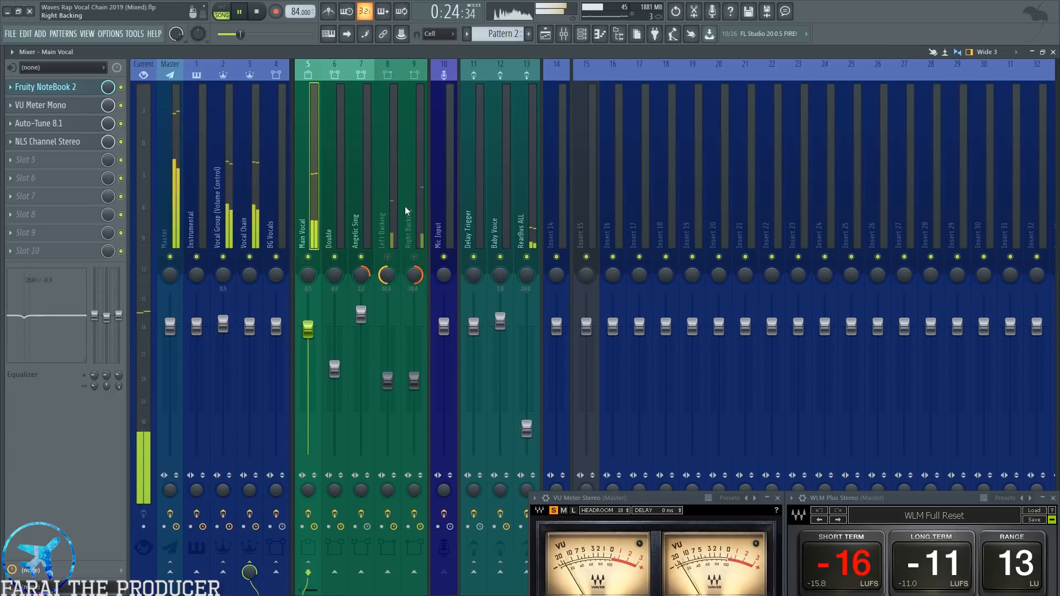
key("space")
left_click(388, 256)
left_click(413, 257)
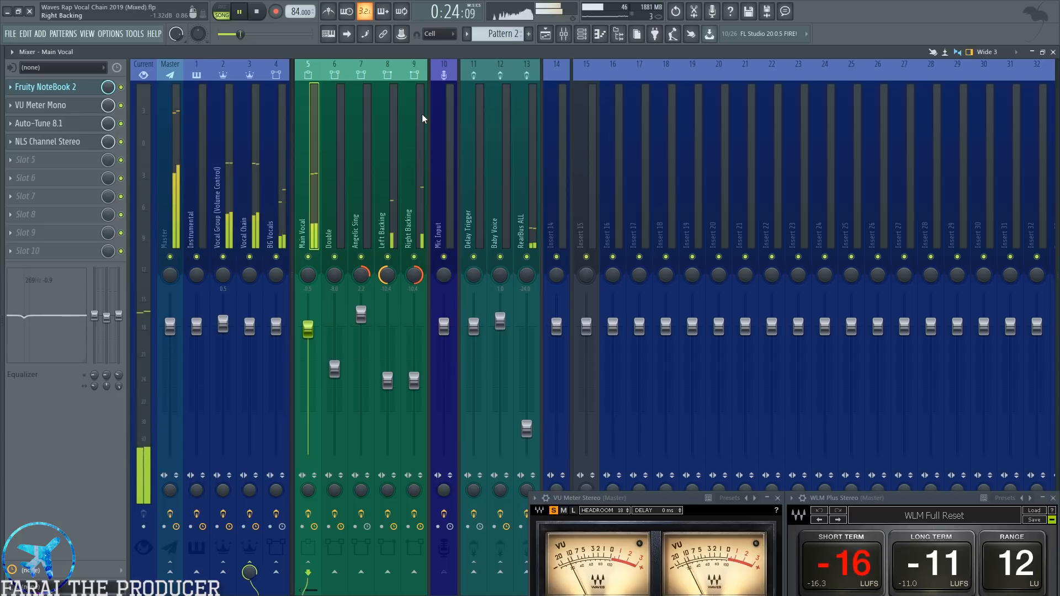
key("space")
left_click(386, 197)
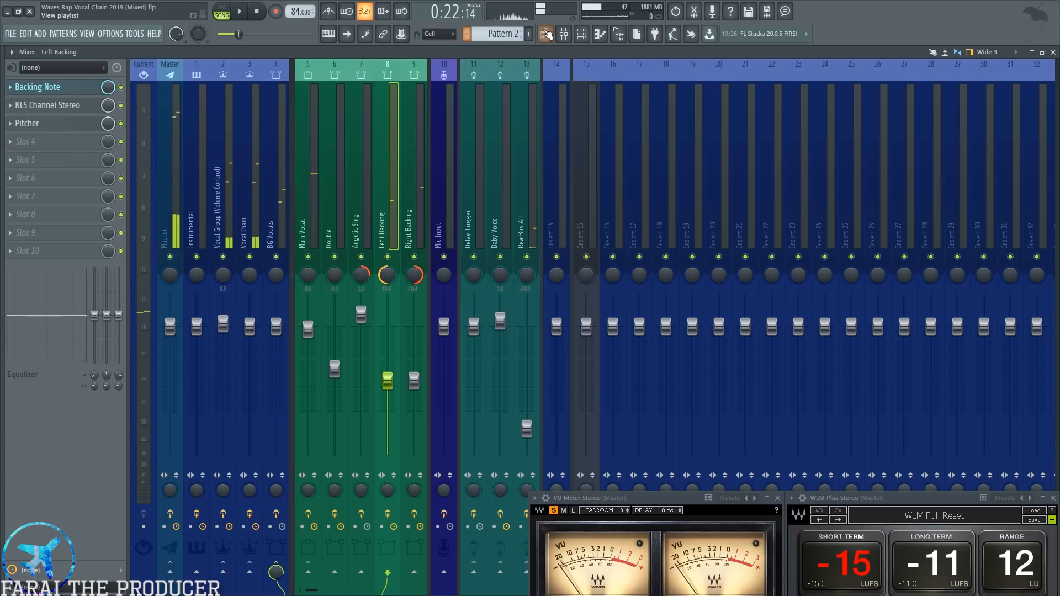
Show the NLS Channel and Pitcher settings on Left Backing, and close both plugin windows.
left_click(61, 105)
left_click(61, 123)
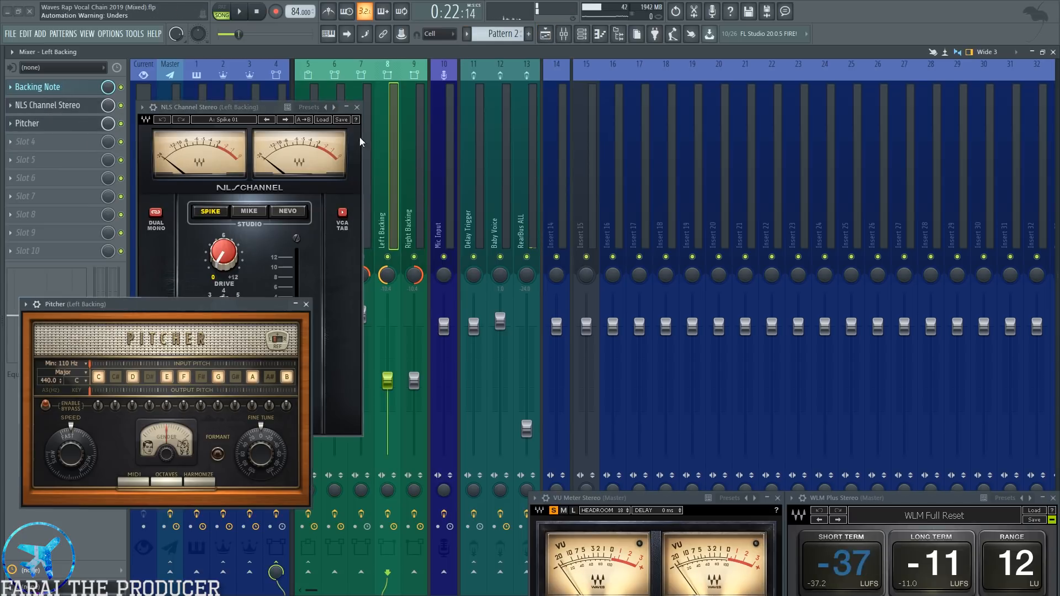
left_click_drag(147, 306, 306, 279)
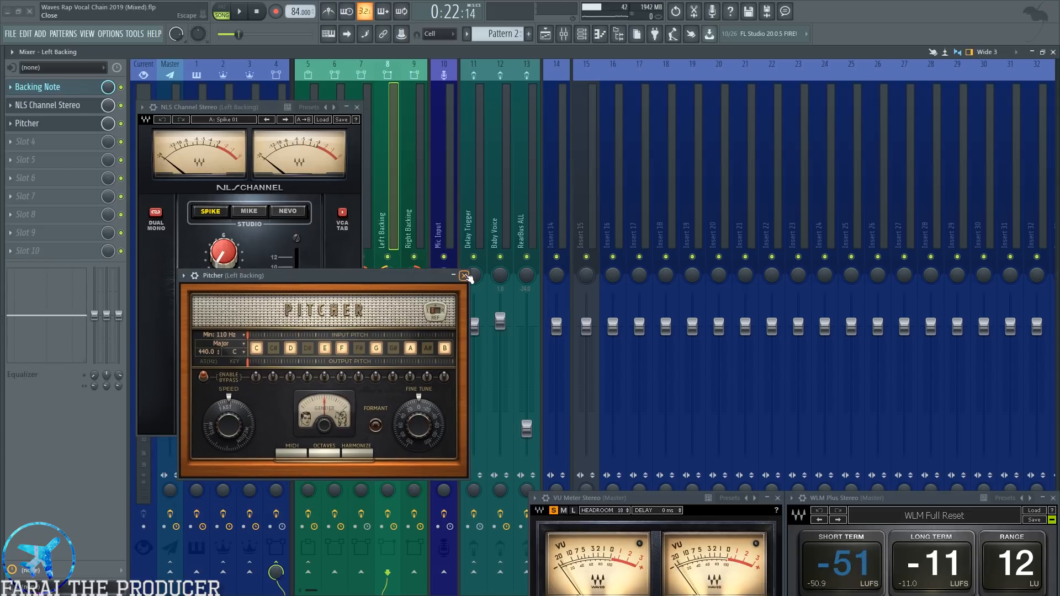
left_click(465, 275)
key("Escape")
Rename the first clip on the Main Vocal playlist track as Main.
left_click(546, 35)
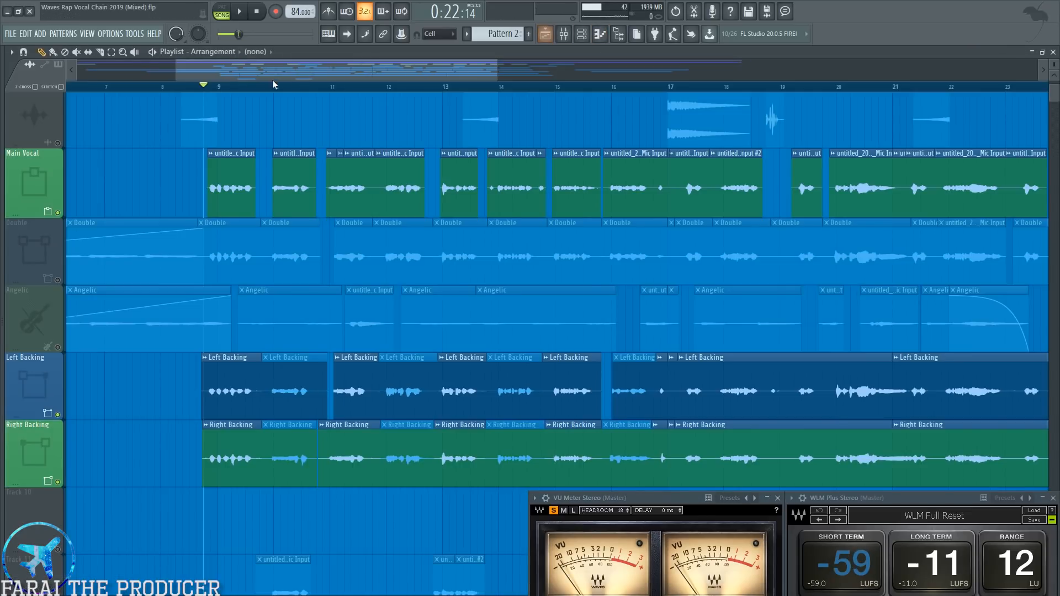
scroll(211, 89, "up", 2)
left_click_drag(1053, 64, 1054, 58)
scroll(334, 214, "down", 2)
scroll(334, 215, "up", 3)
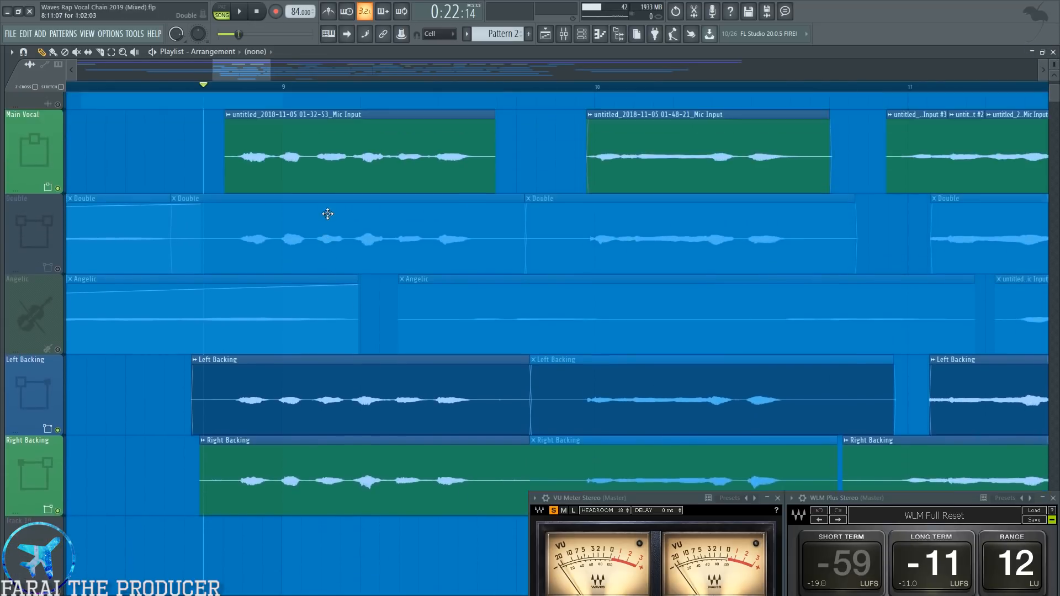
left_click(308, 201)
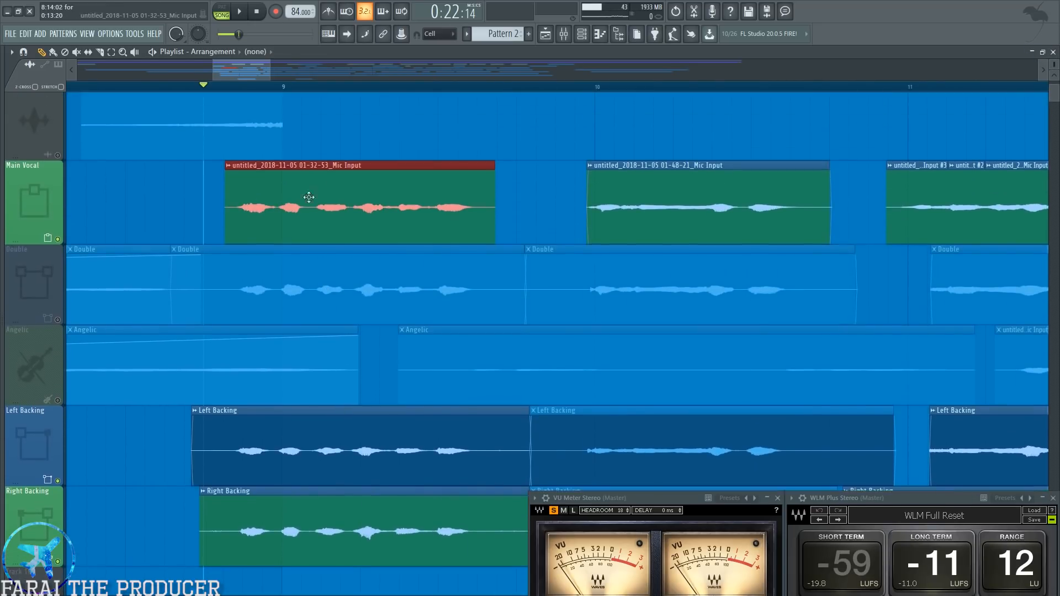
left_click(228, 168)
type("rMain")
key("Return")
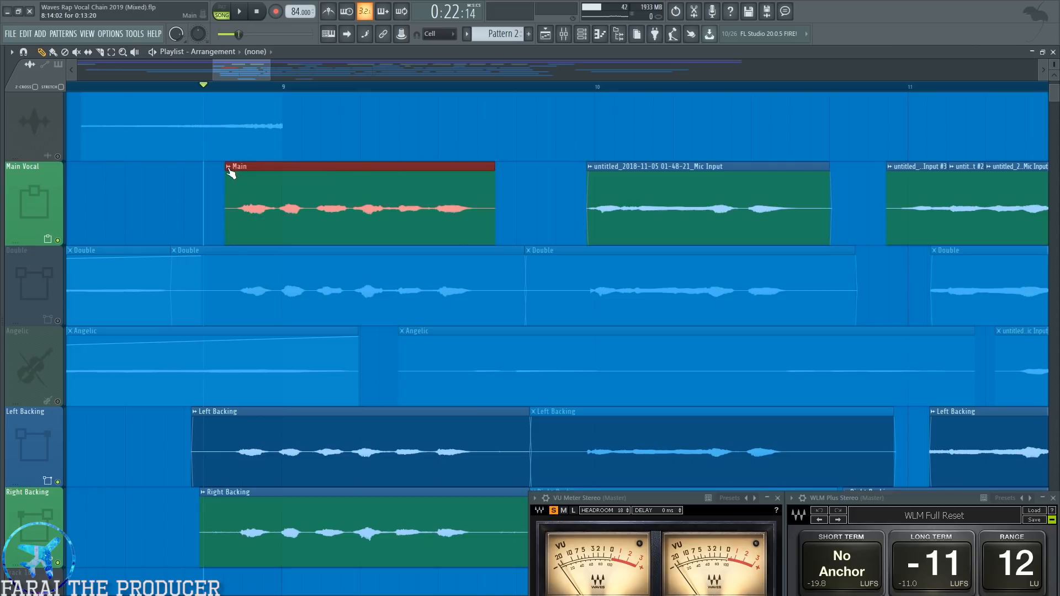
Move the Main clip down onto the Left Backing track and compare its waveform timing with the backing take.
key("shift+Down")
key("shift+Down")
key("shift+Down")
key("shift+Down")
key("shift+Up")
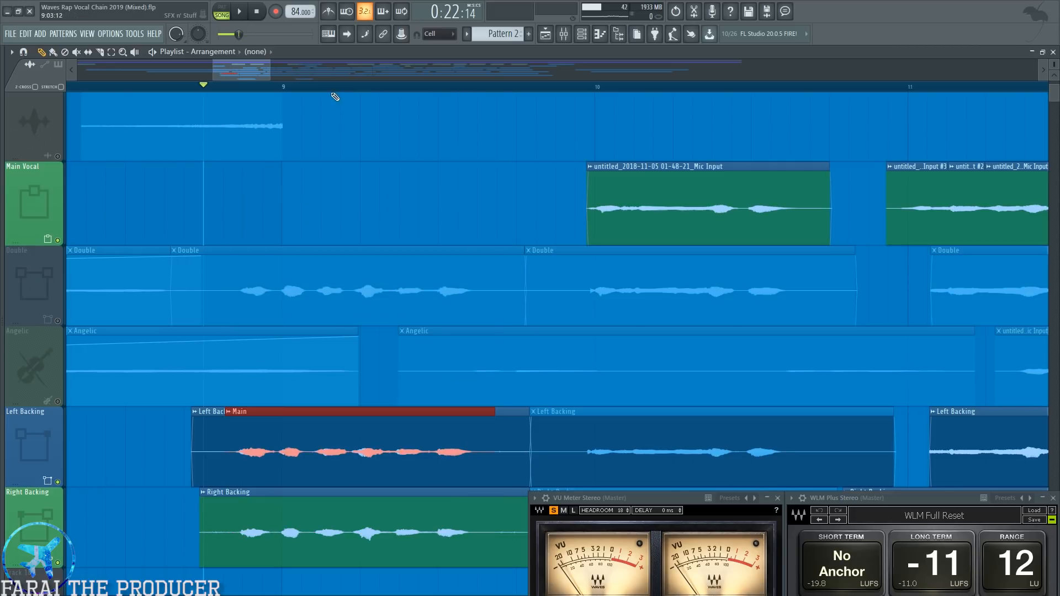
scroll(335, 97, "up", 3)
scroll(398, 320, "down", 3)
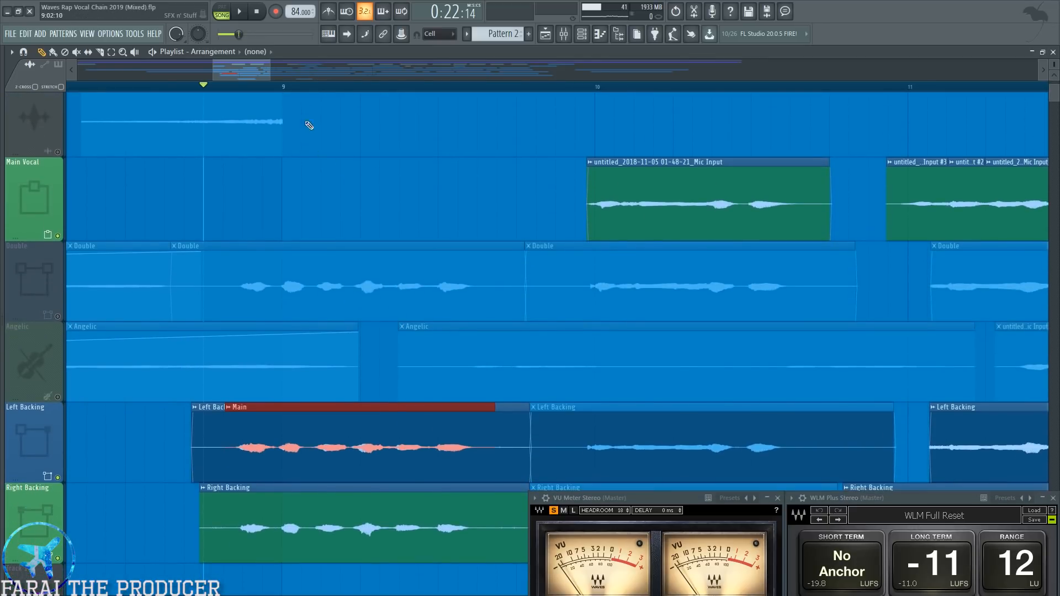
scroll(584, 267, "up", 2)
scroll(521, 374, "down", 2)
Move the Main clip over the Right Backing take for comparison, and return it to the Main Vocal track.
key("shift+Down")
key("shift+Up")
key("shift+Up")
key("shift+Up")
key("shift+Up")
key("shift+Up")
scroll(522, 374, "up", 2)
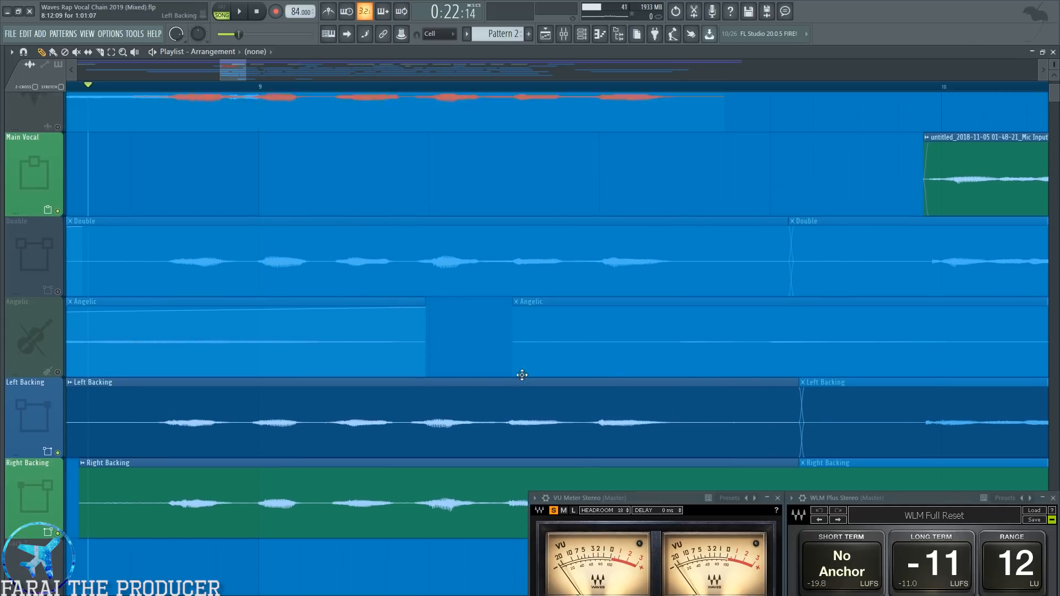
key("shift+Down")
scroll(484, 94, "down", 5)
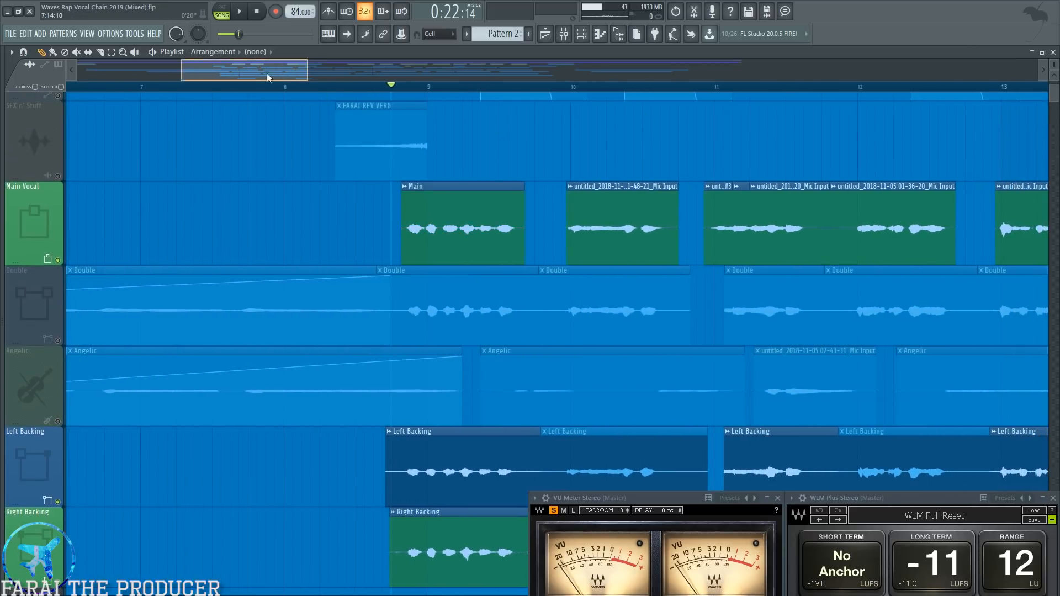
Examine the Left Backing and Right Backing clips beneath the main vocal across the whole arrangement.
left_click_drag(266, 73, 273, 77)
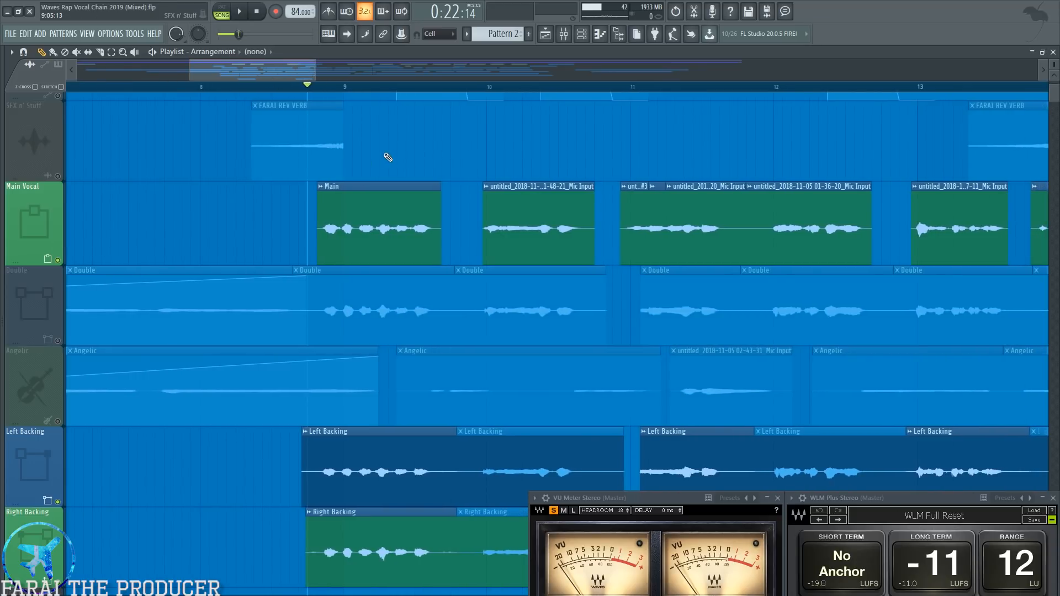
left_click_drag(269, 474, 373, 484)
right_click(220, 503, "ctrl")
left_click(32, 395)
left_click(39, 271)
left_click(40, 393)
left_click(44, 422)
left_click(153, 425)
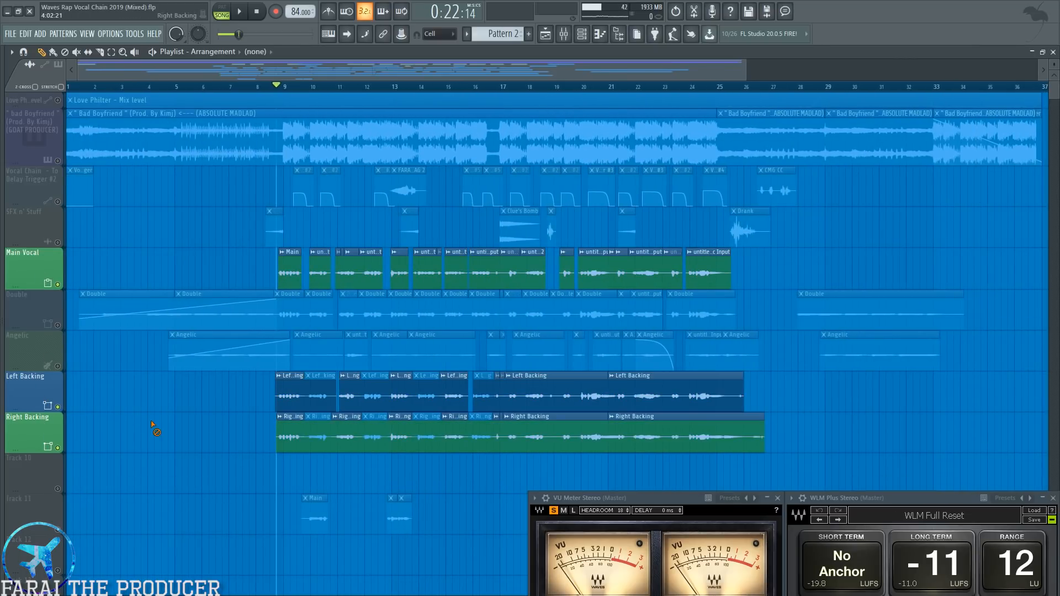
Centre the panning of Left Backing and Right Backing in the mixer, and audition the section.
left_click(564, 33)
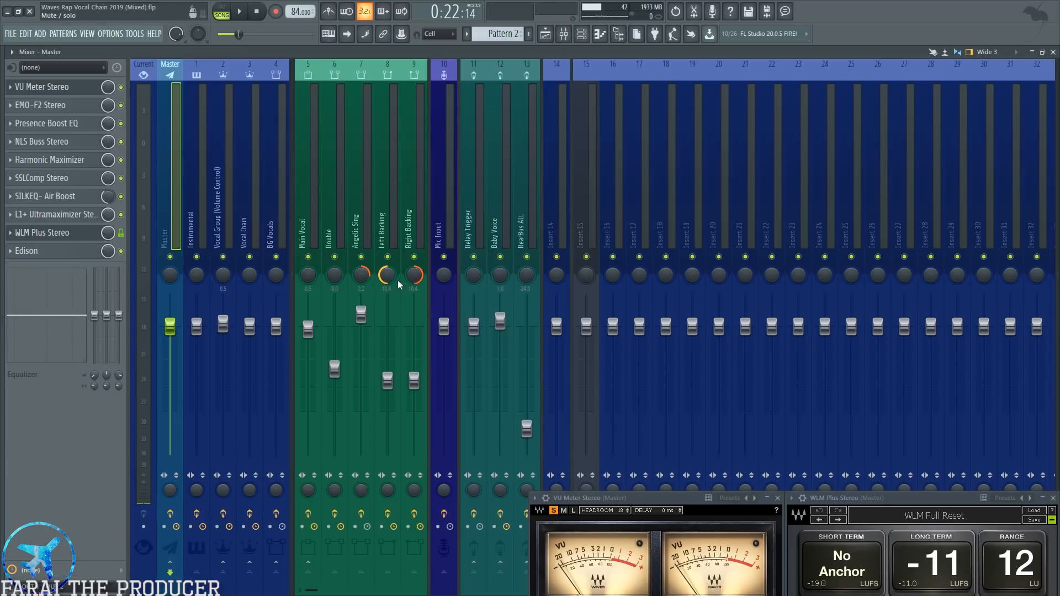
left_click(403, 226)
left_click(389, 276, "alt")
left_click(414, 275, "alt")
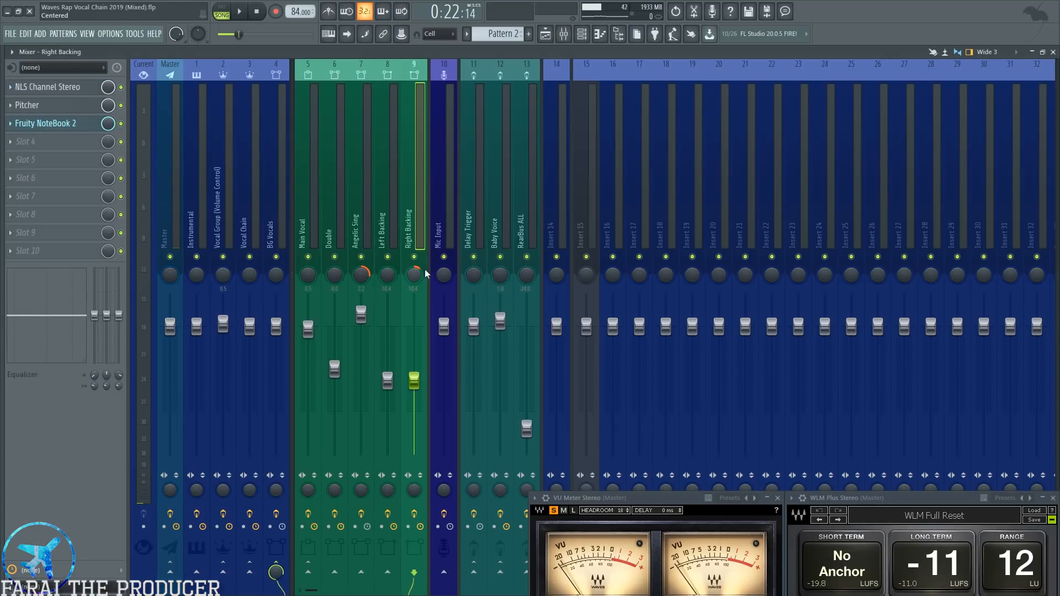
key("space")
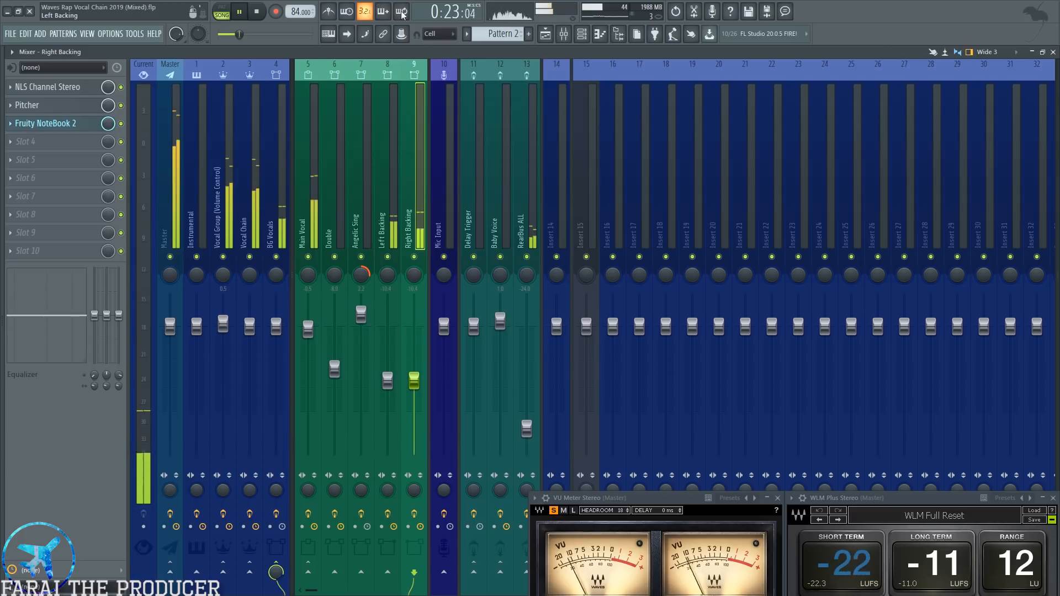
key("space")
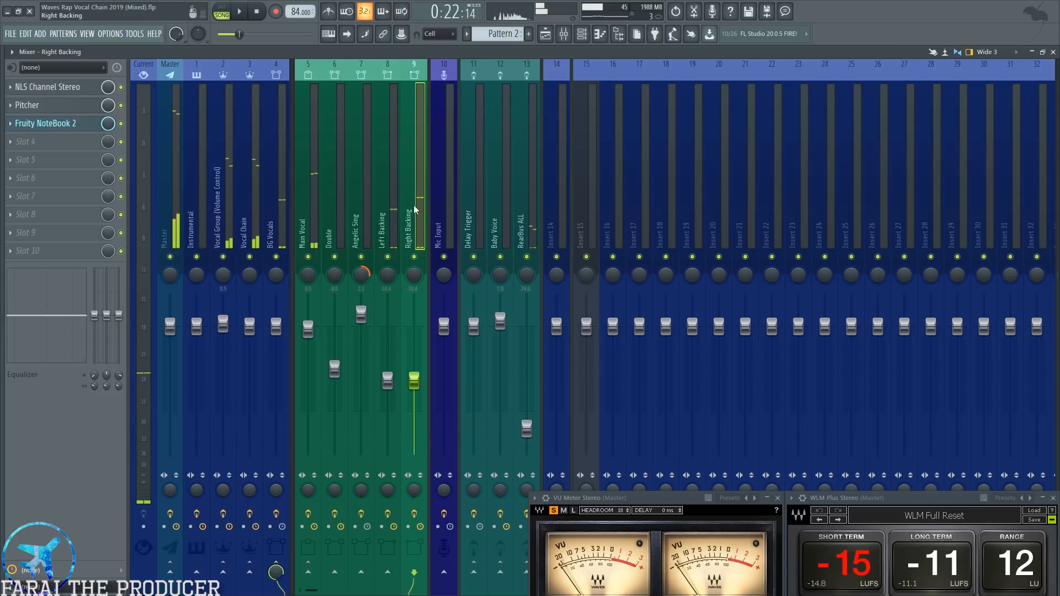
Pan Left Backing fully left and Right Backing 100% right, and audition the section.
left_click_drag(388, 275, 414, 221)
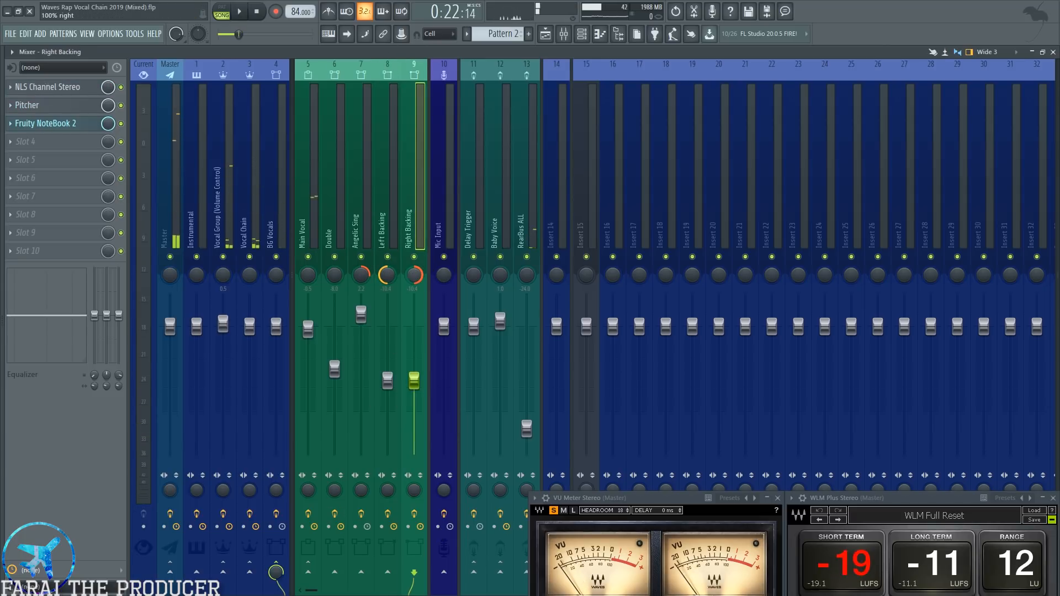
key("space")
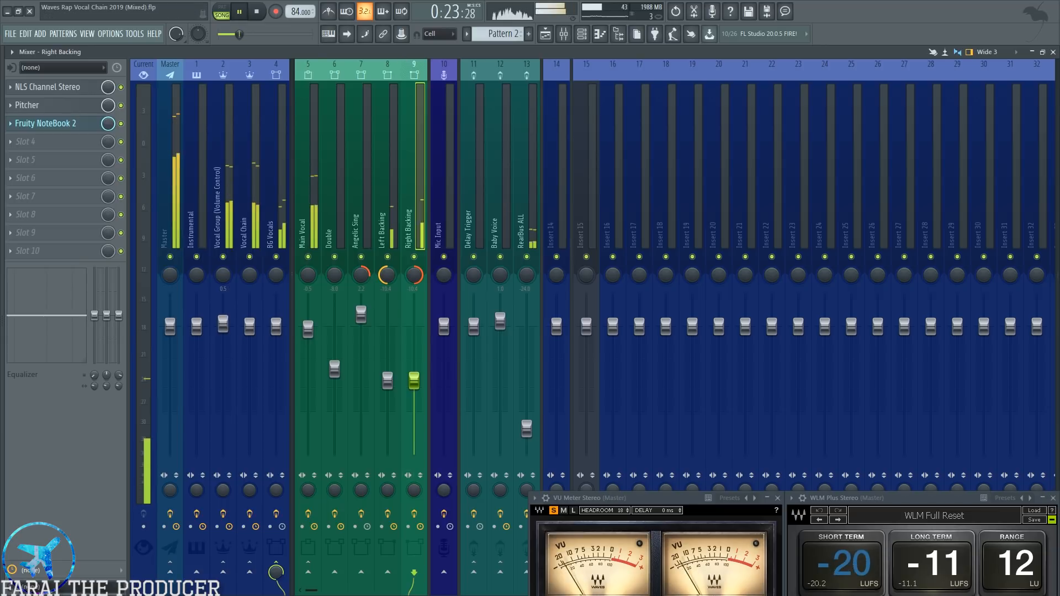
key("space")
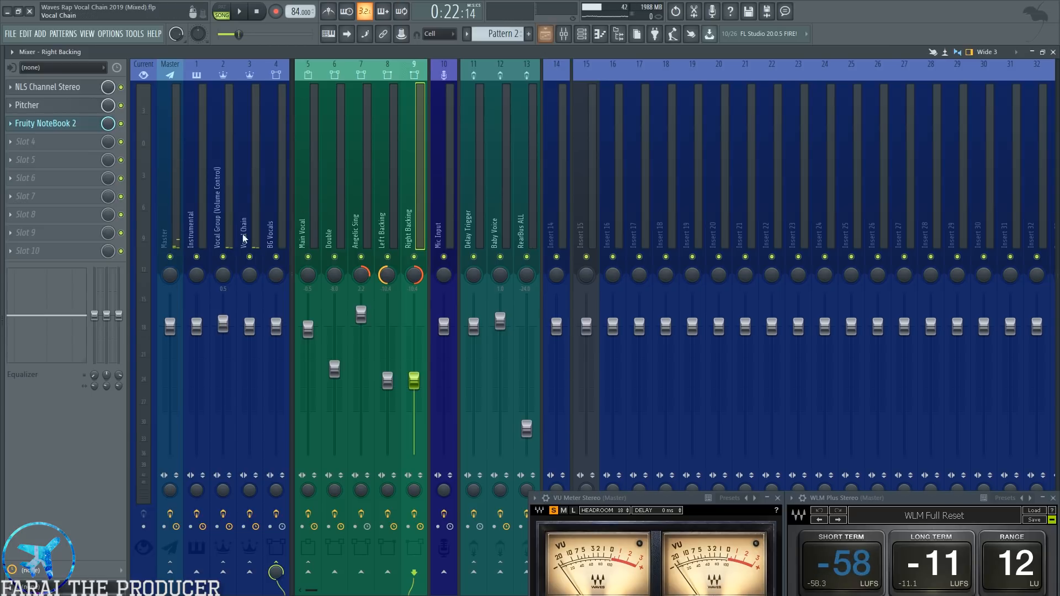
Show the BG Vocals bus and the backing and Angelic Sing channels that feed it.
left_click(264, 195)
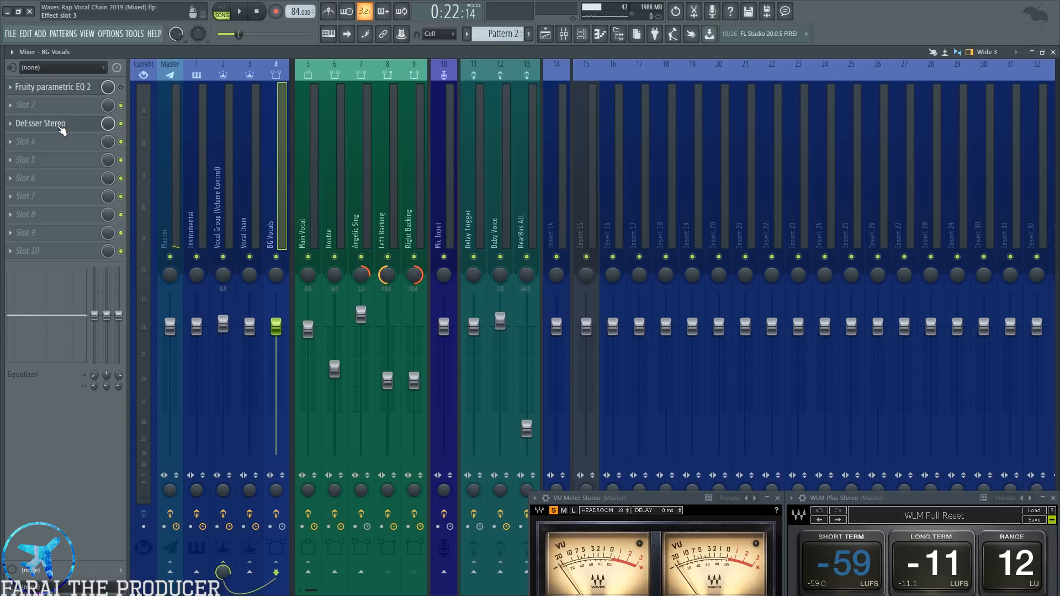
left_click(396, 209)
left_click(369, 205)
left_click(378, 206)
left_click(368, 205)
left_click(276, 207)
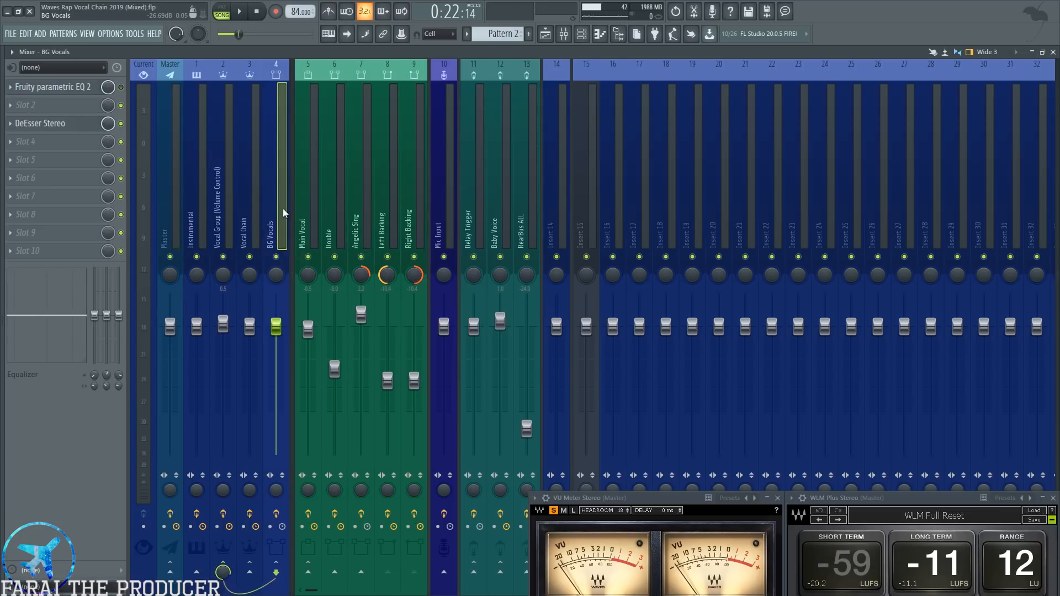
Open Fruity parametric EQ 2 on BG Vocals and audition the section with the EQ enabled and bypassed.
left_click(71, 93)
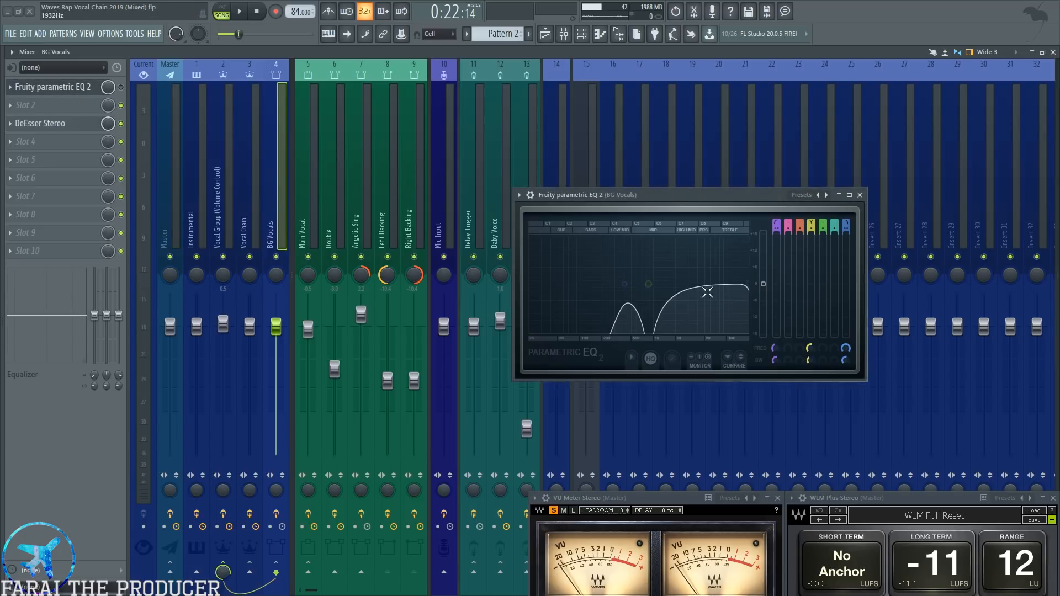
key("space")
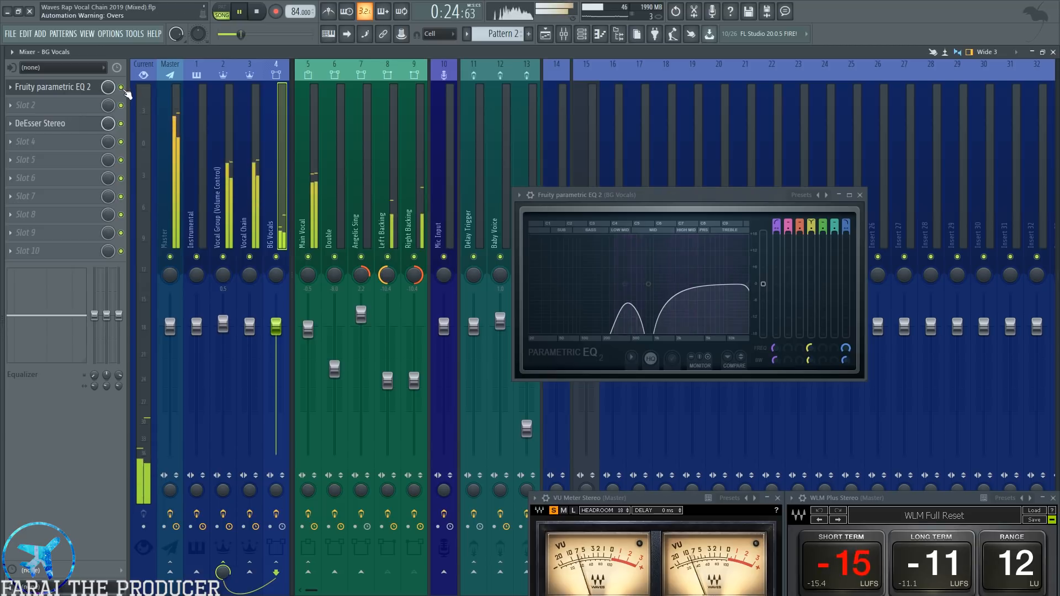
key("space")
key("space")
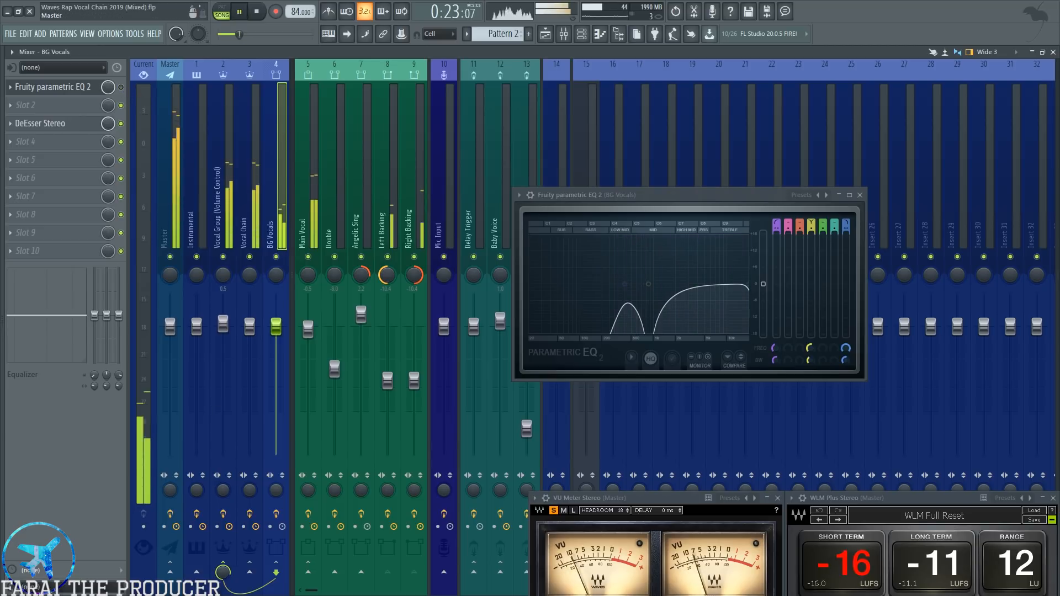
key("space")
Open the DeEsser on BG Vocals and watch its attenuation while playing the section.
left_click(79, 129)
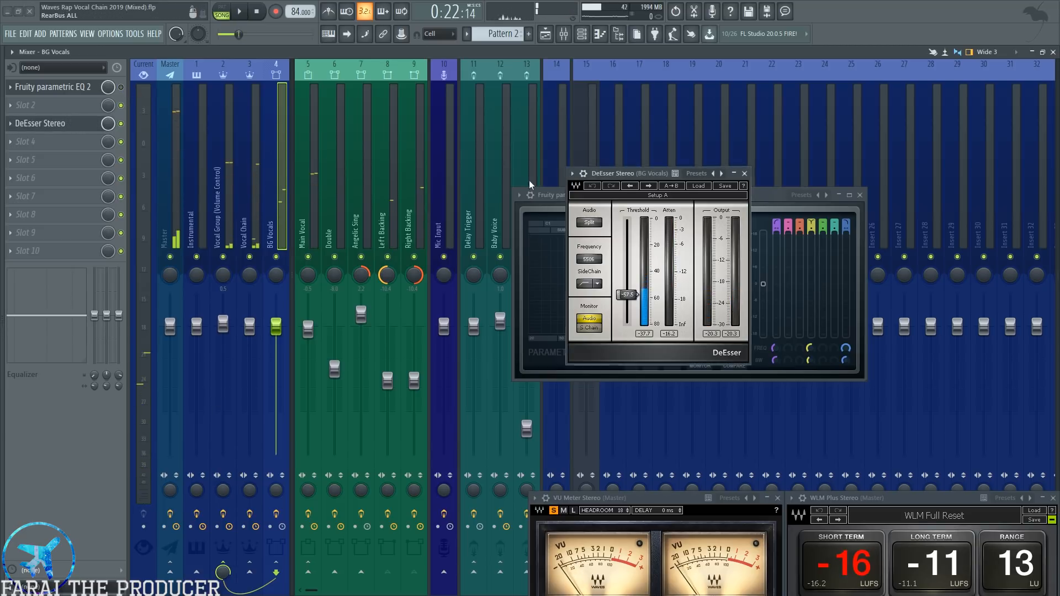
left_click_drag(648, 170, 532, 207)
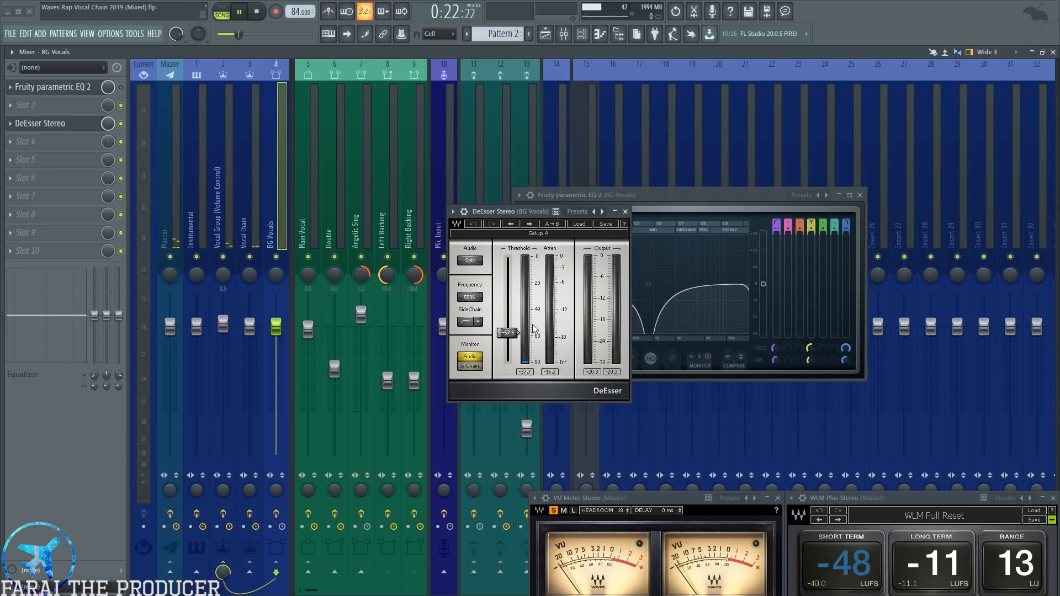
key("space")
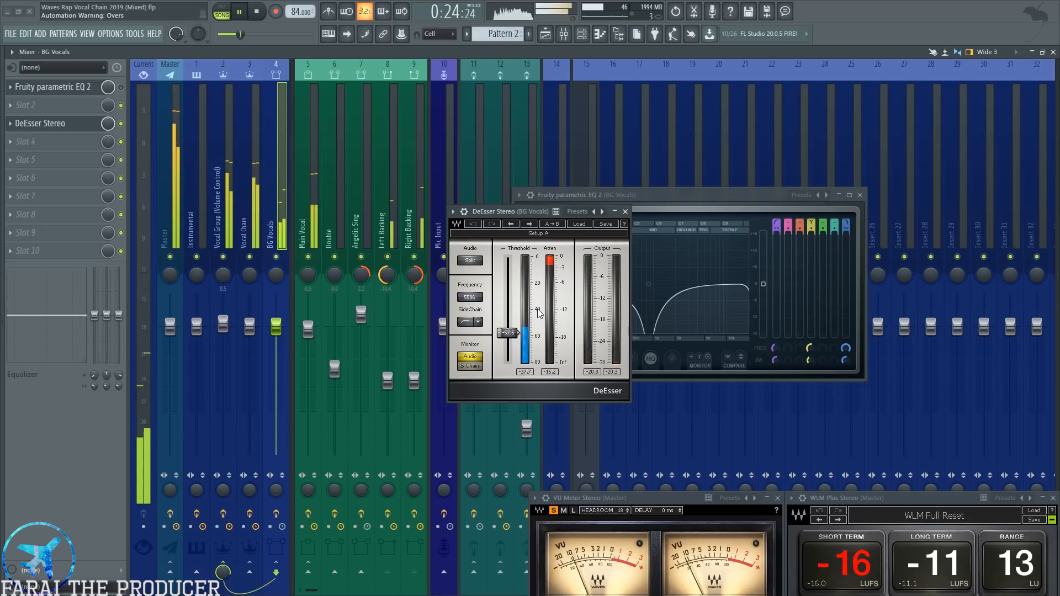
key("space")
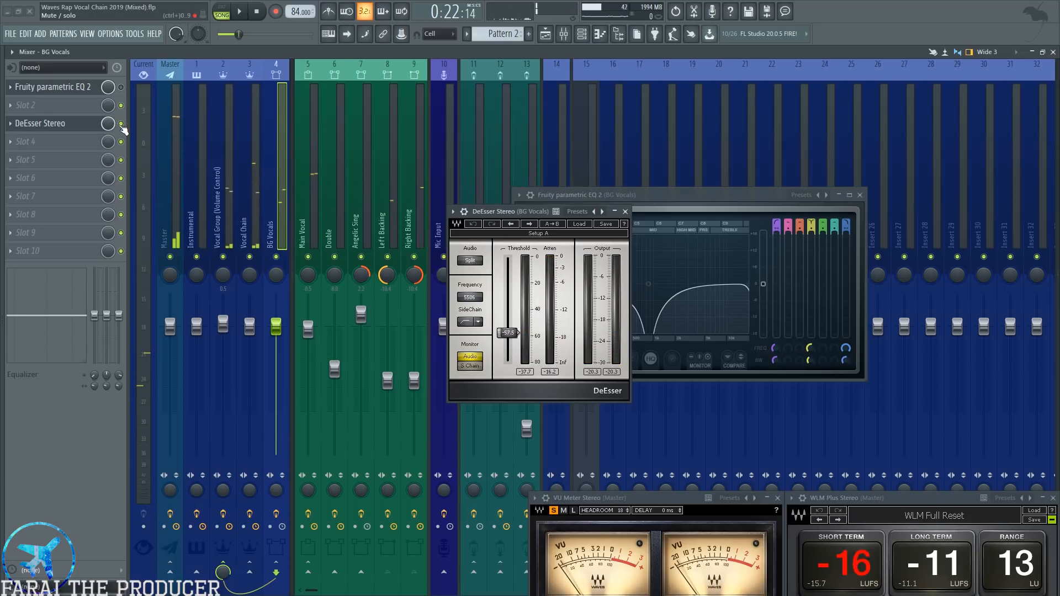
Show the effect slots of the Main Vocal, Left Backing and Right Backing channels.
left_click(319, 180)
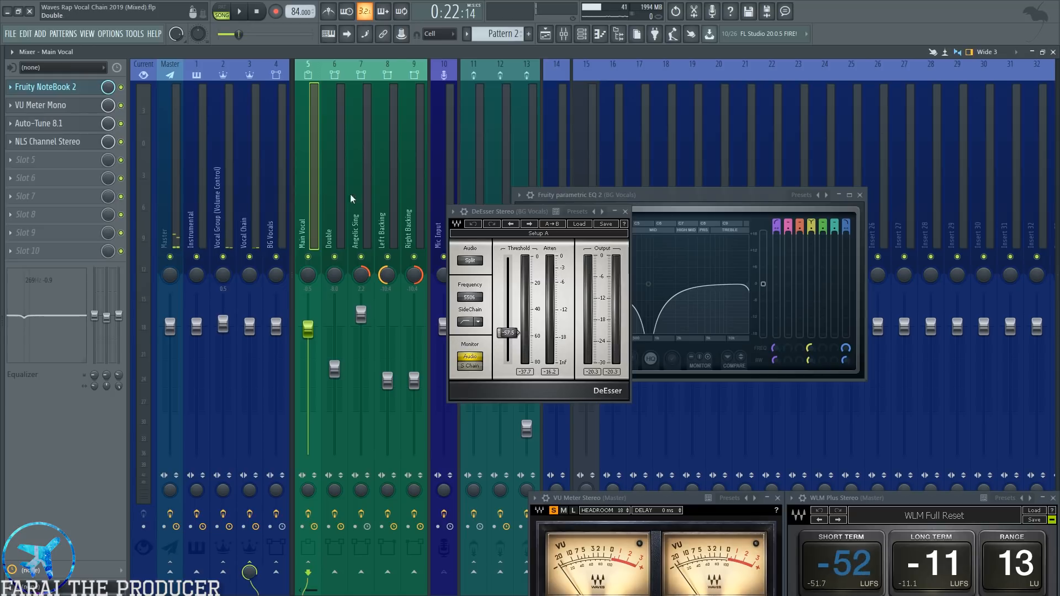
left_click(392, 206)
left_click(407, 210)
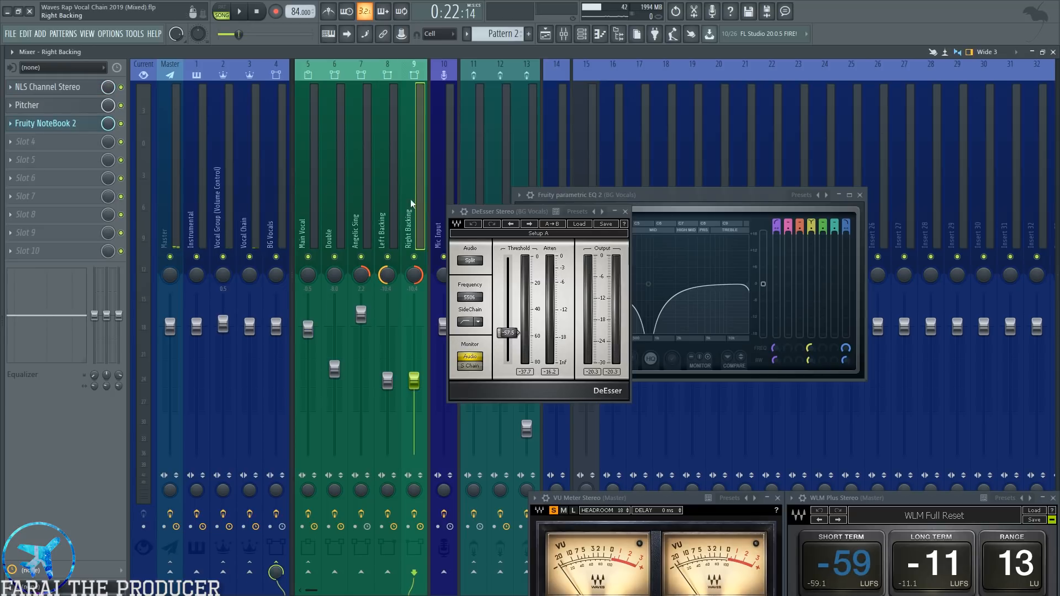
Unmute all the arrangement's tracks in the playlist, and close the Fruity parametric EQ 2 and DeEsser windows.
left_click(563, 33)
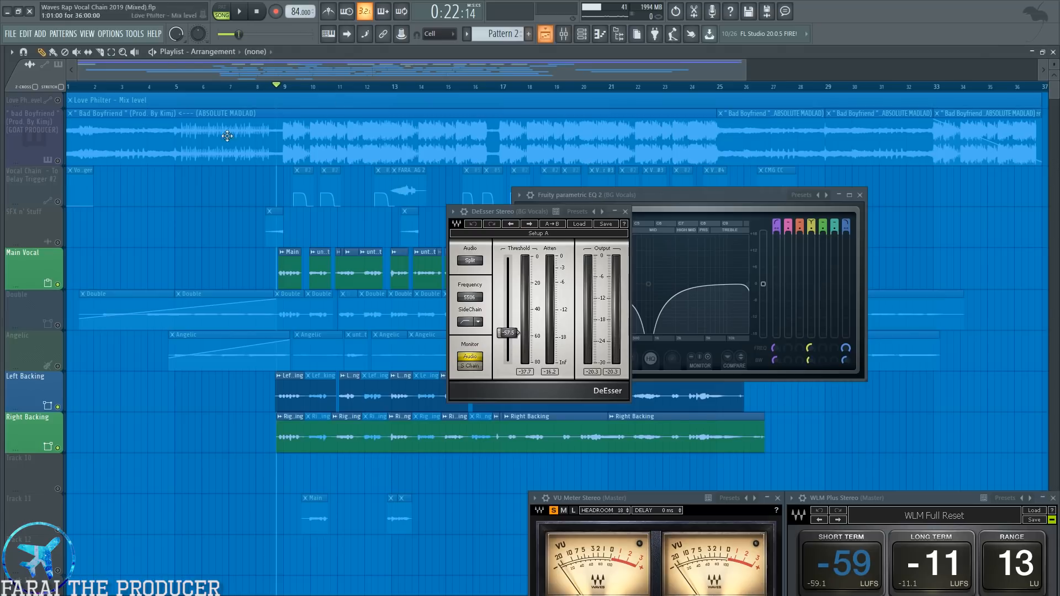
right_click(63, 284)
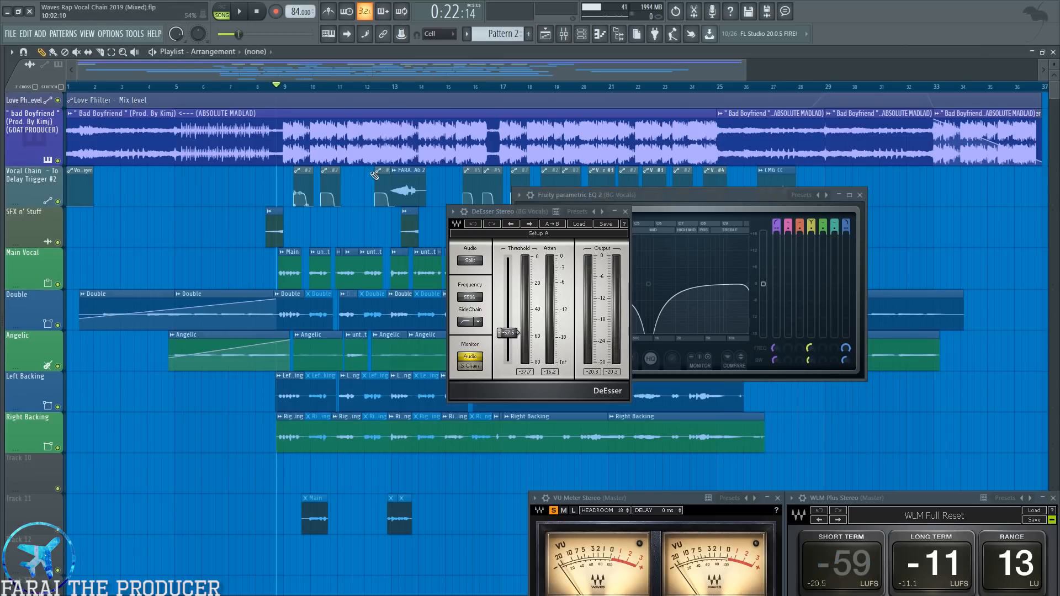
left_click_drag(507, 211, 377, 197)
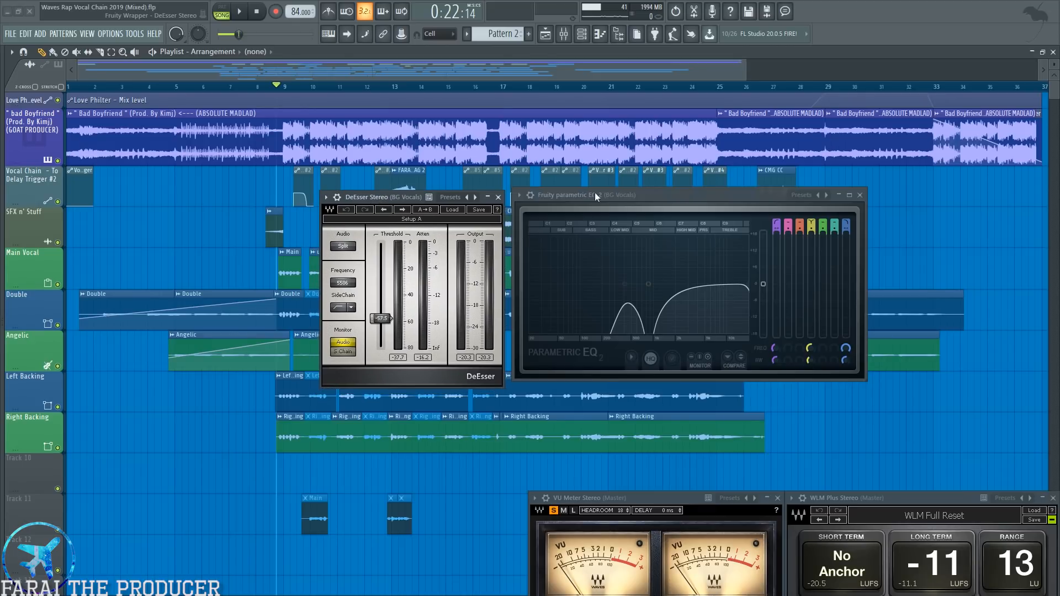
left_click(863, 196)
left_click_drag(392, 198, 430, 221)
left_click(536, 219)
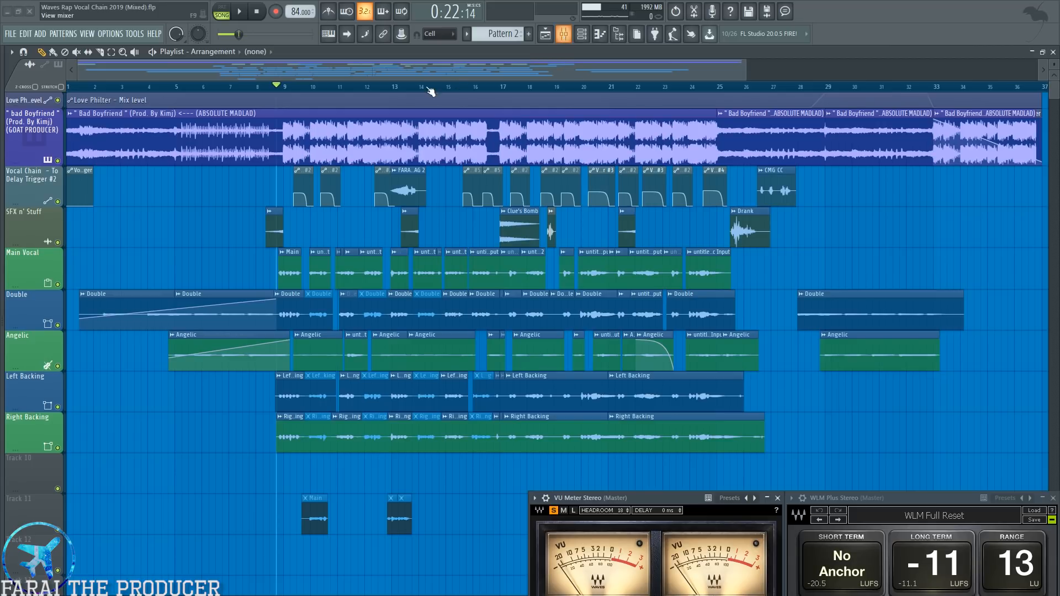
scroll(420, 93, "down", 6)
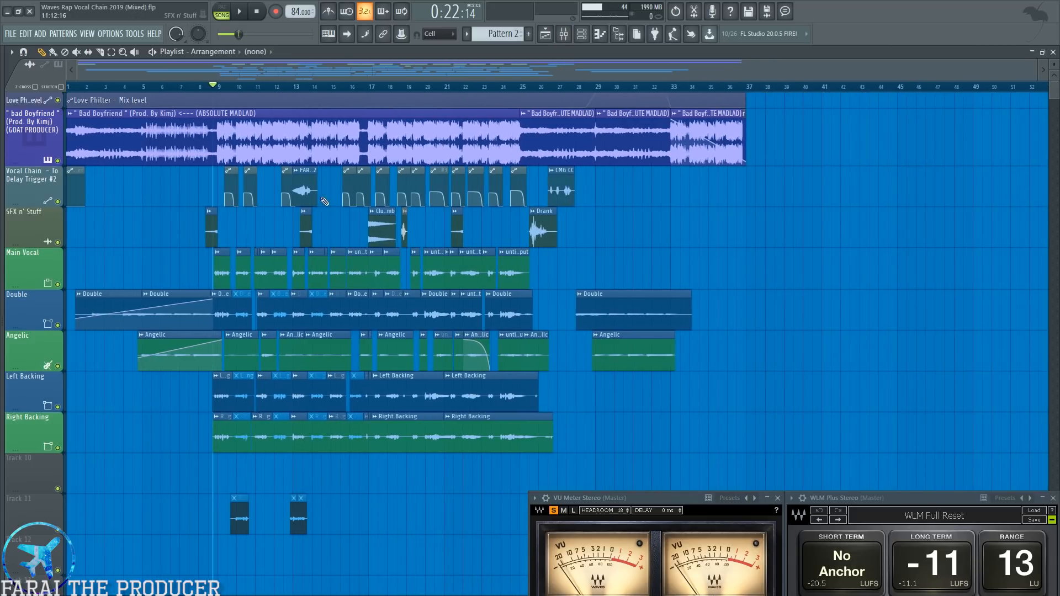